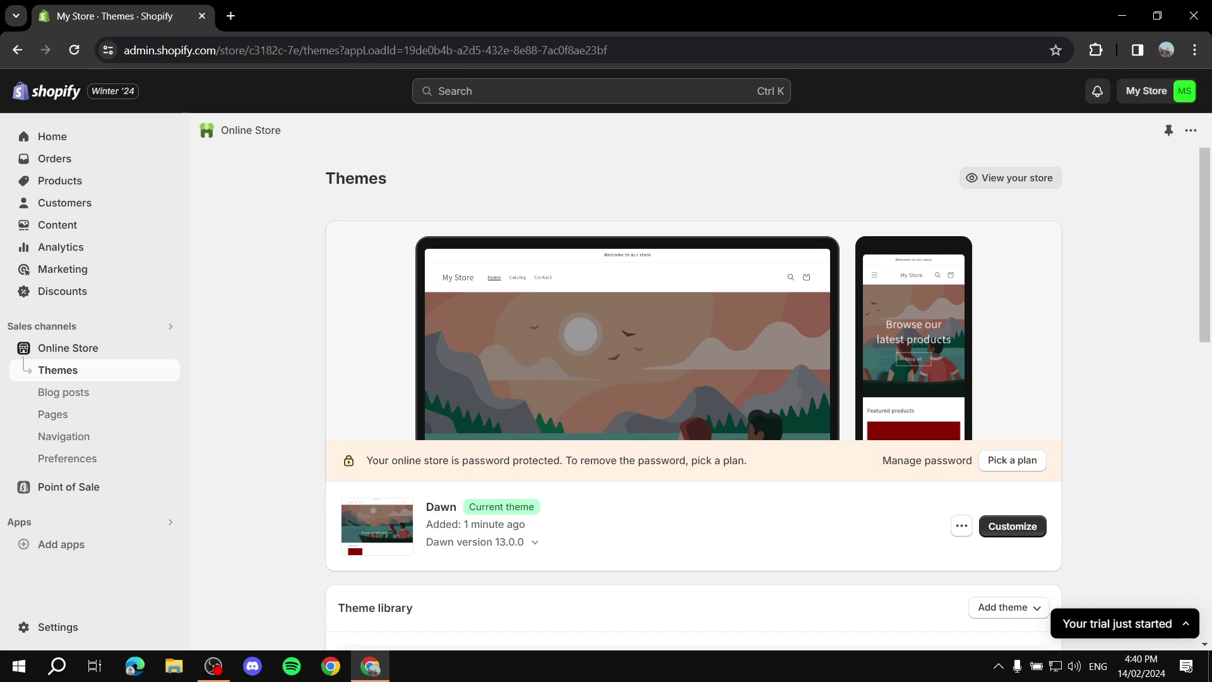
Step: Review the pricing details of the Red product and return to the product list
click(60, 181)
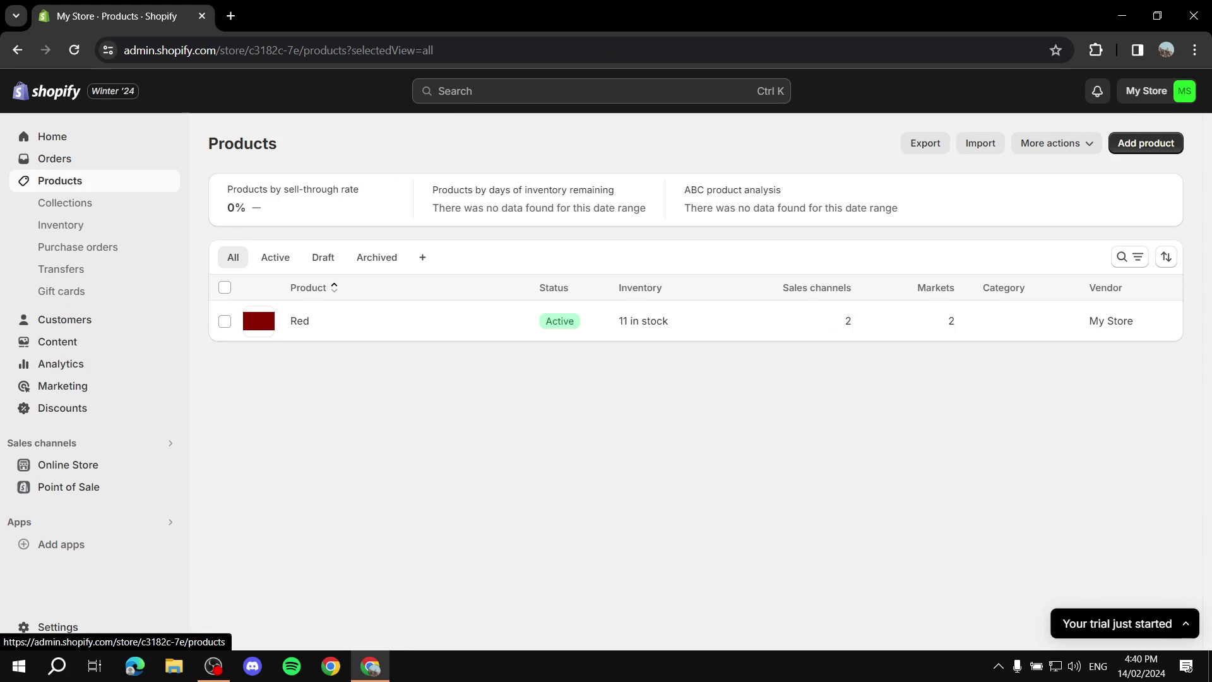
click(300, 321)
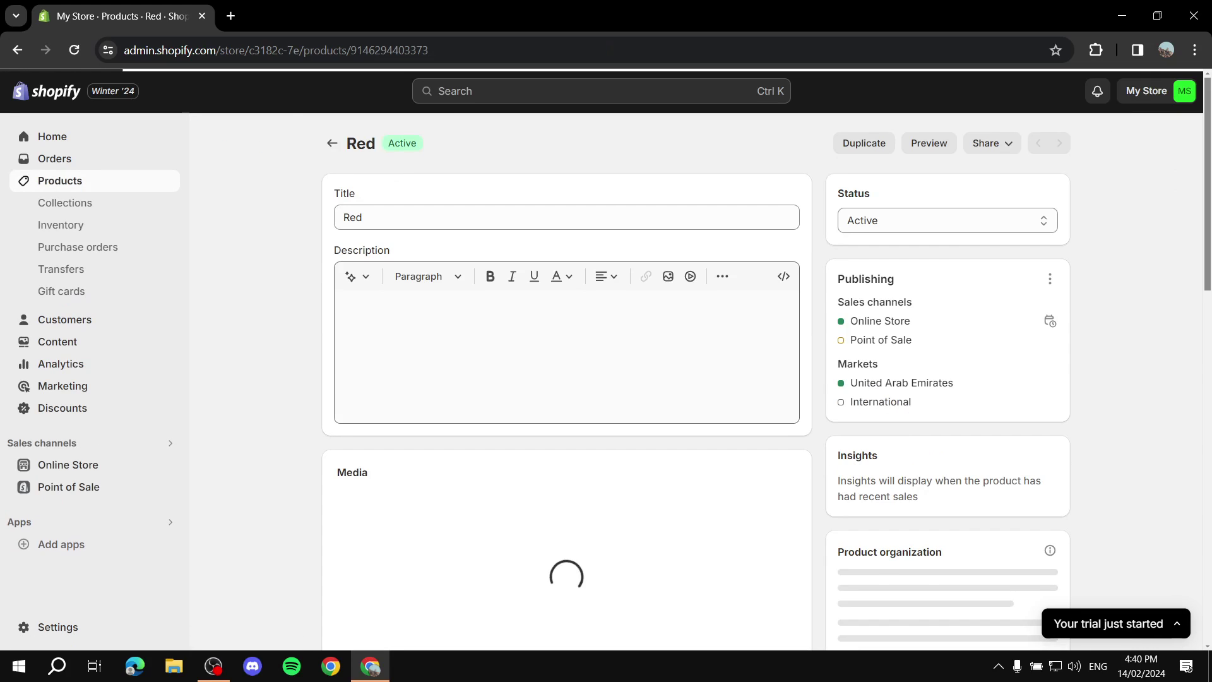
scroll(566, 379, down, 5)
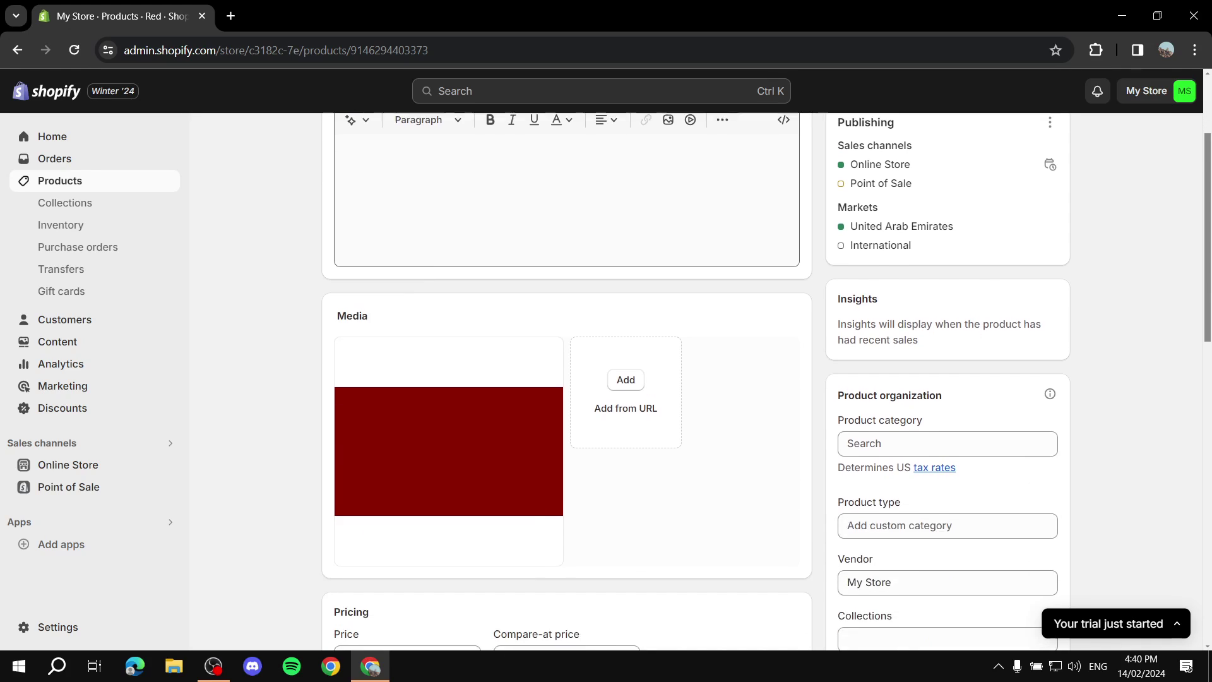
scroll(567, 379, down, 1)
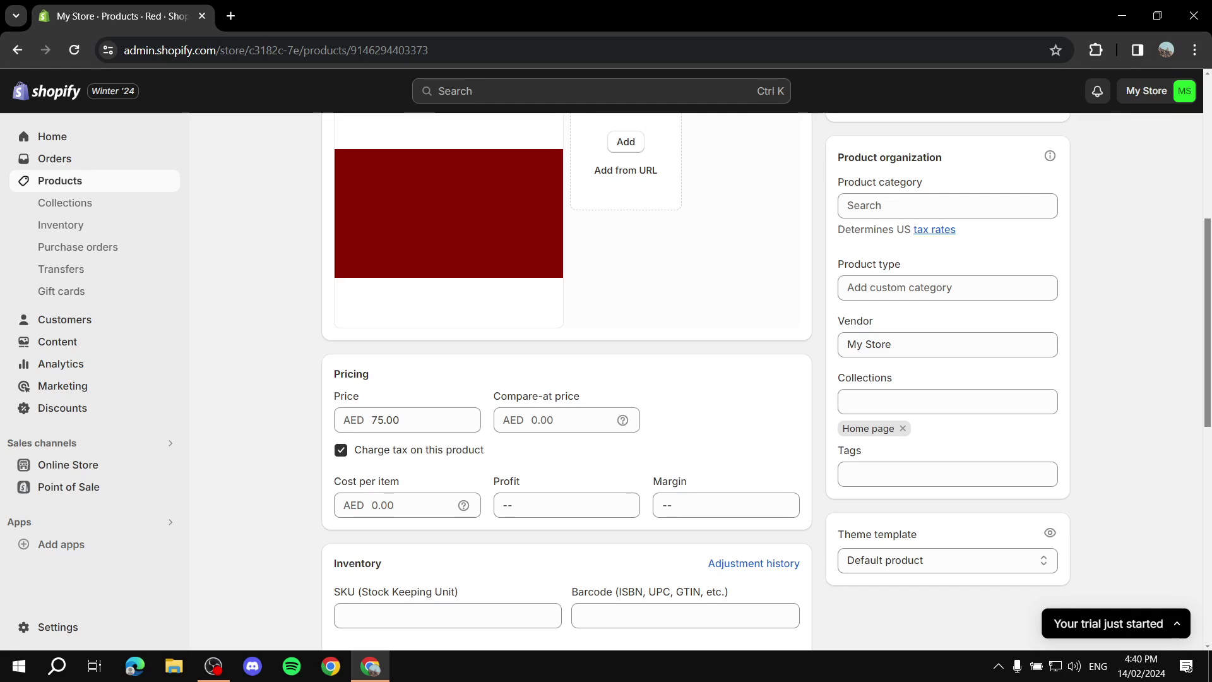
click(385, 420)
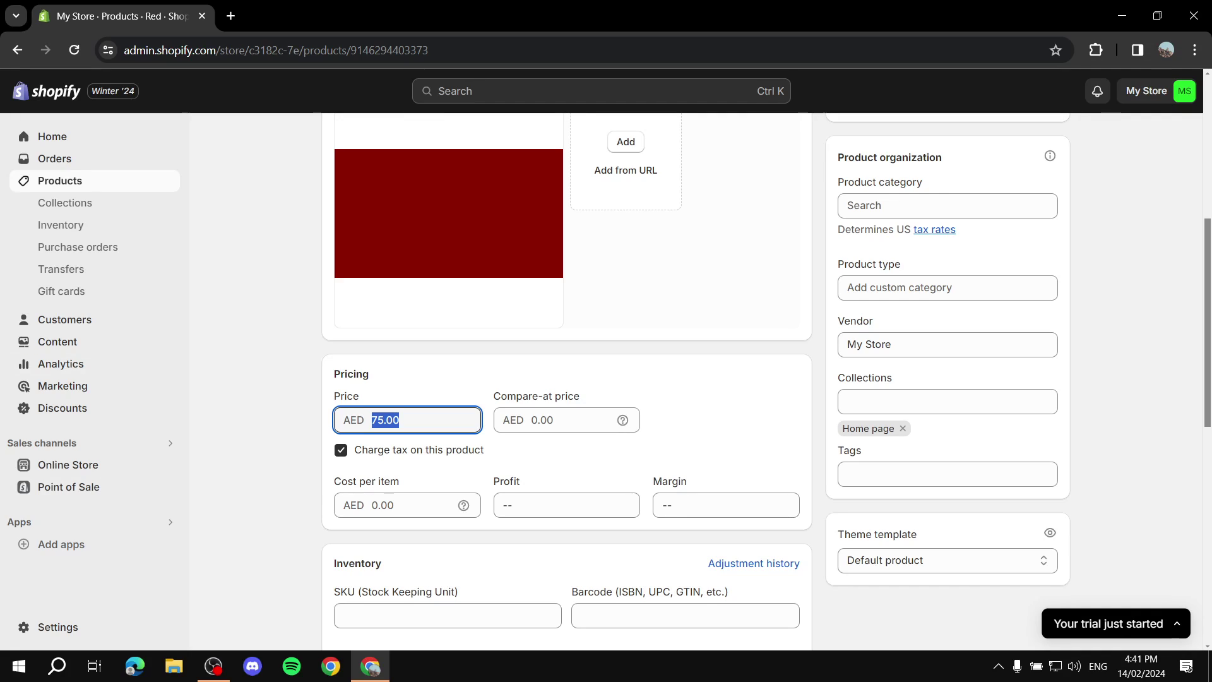
key(Escape)
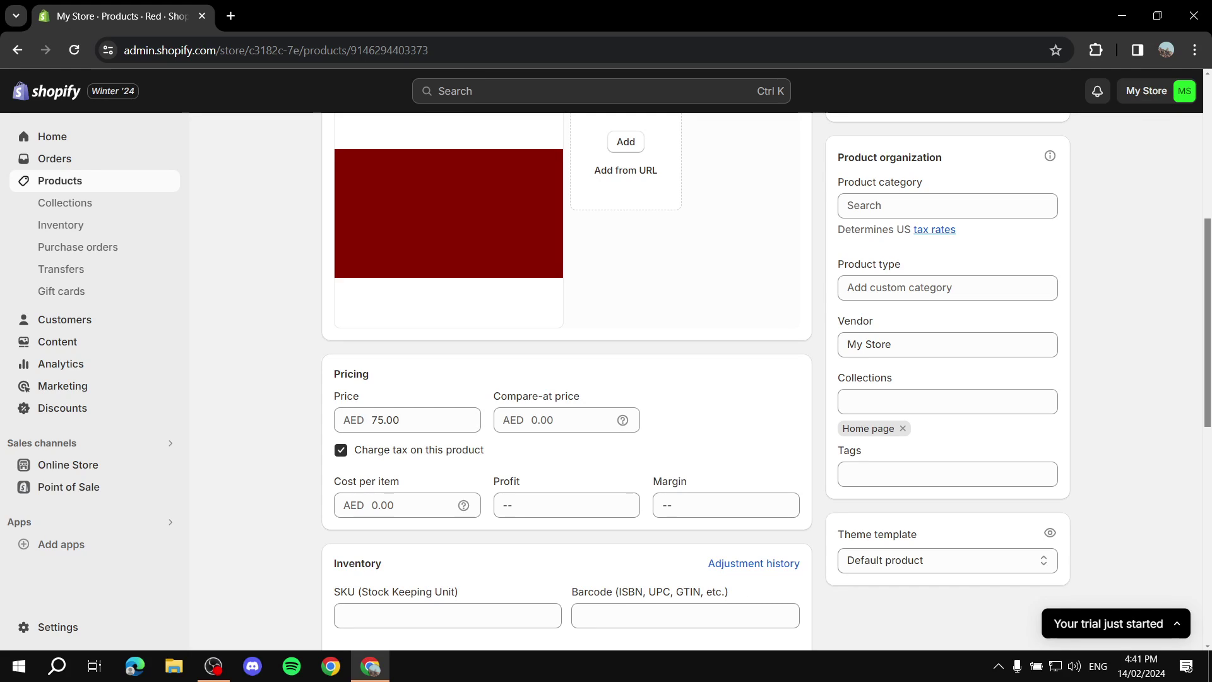
scroll(567, 378, up, 6)
click(332, 143)
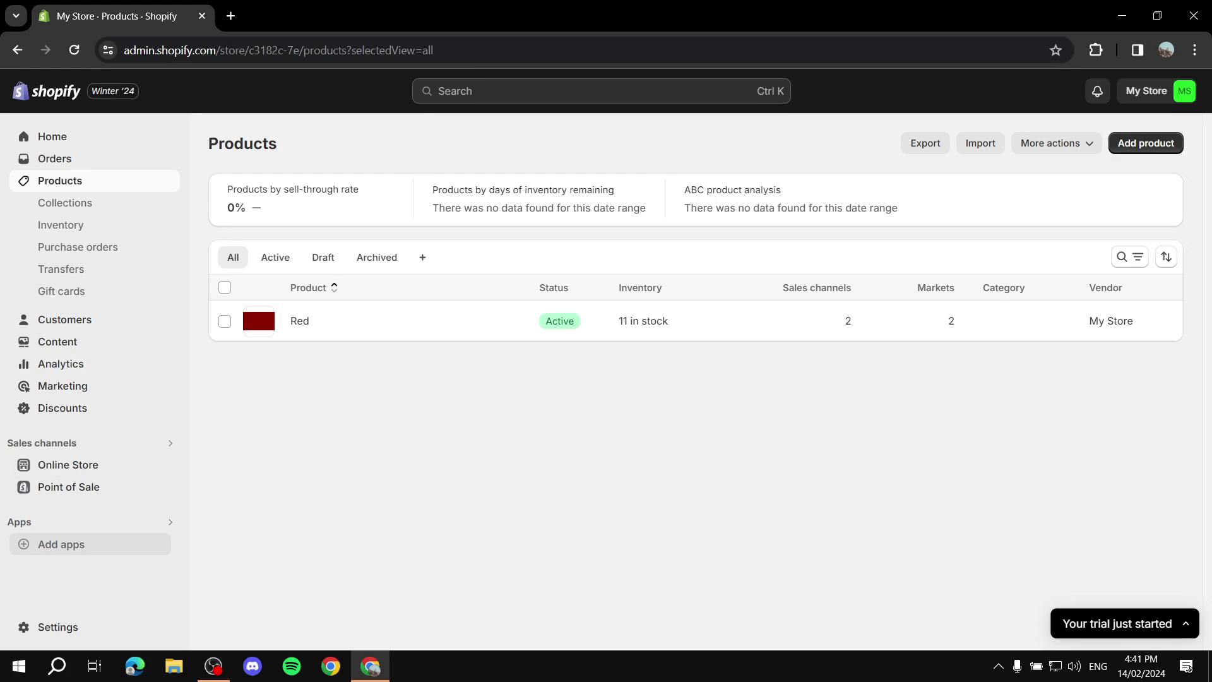
Step: Open the Shopify App Store from the store's app suggestions and search for "currency converter"
click(62, 545)
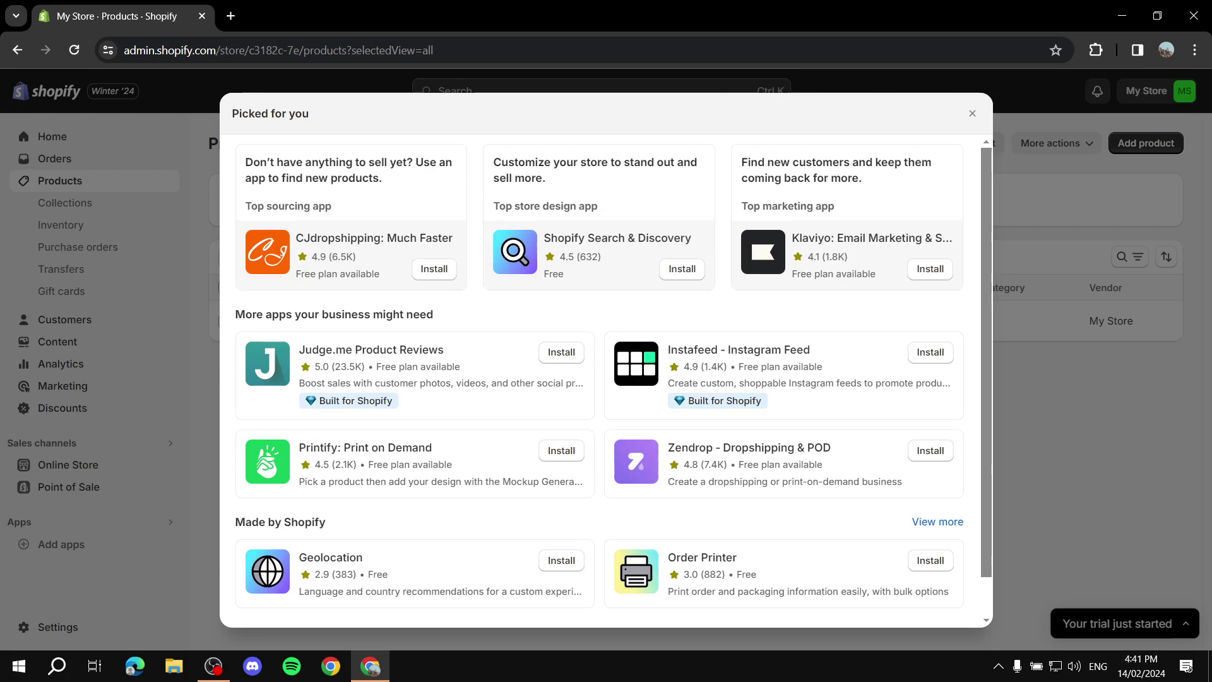
scroll(748, 448, down, 2)
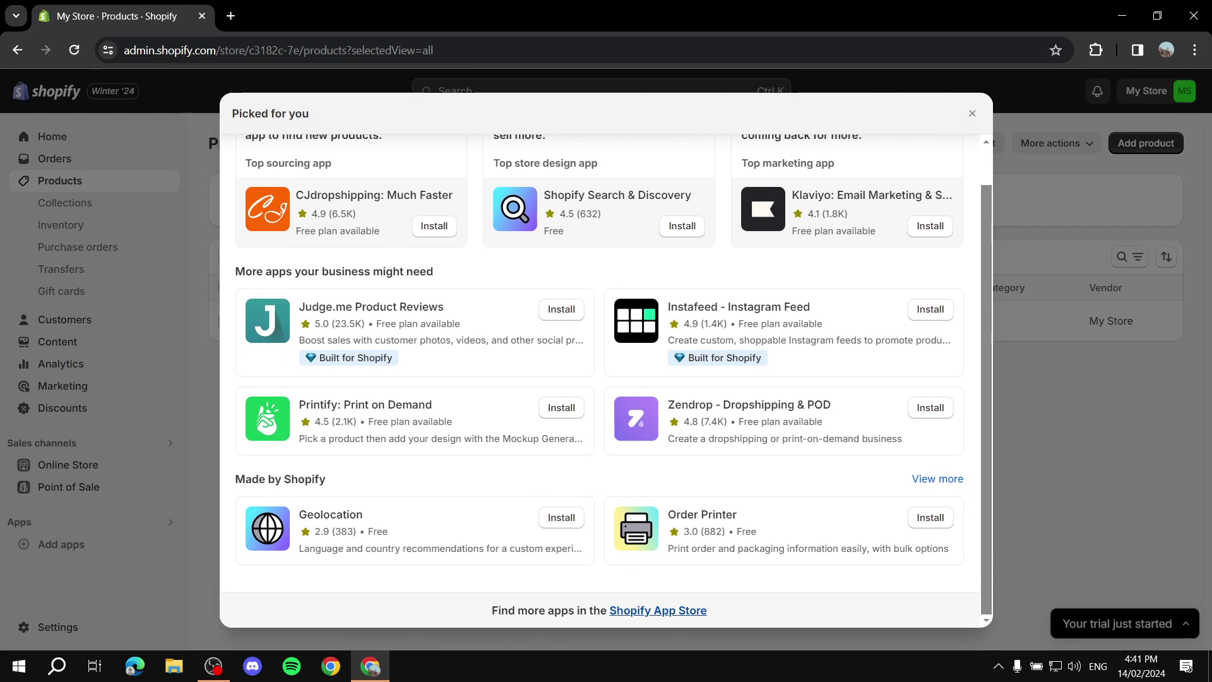
click(658, 610)
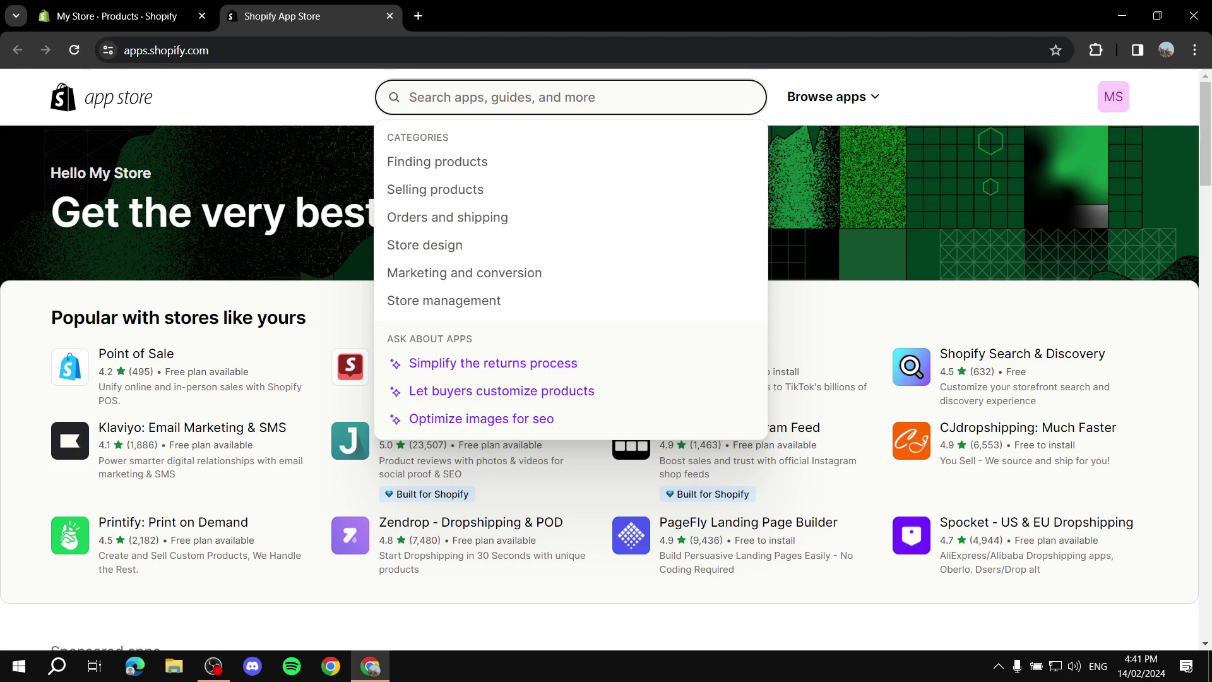
text(C)
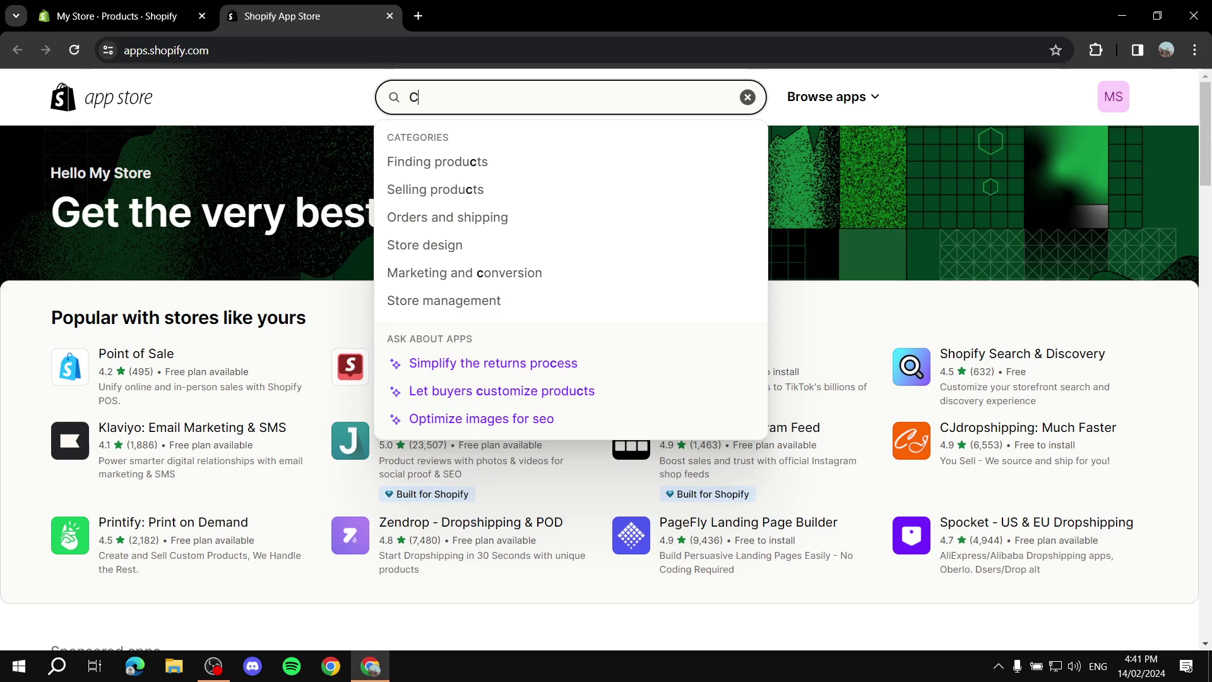
text(urrency conver)
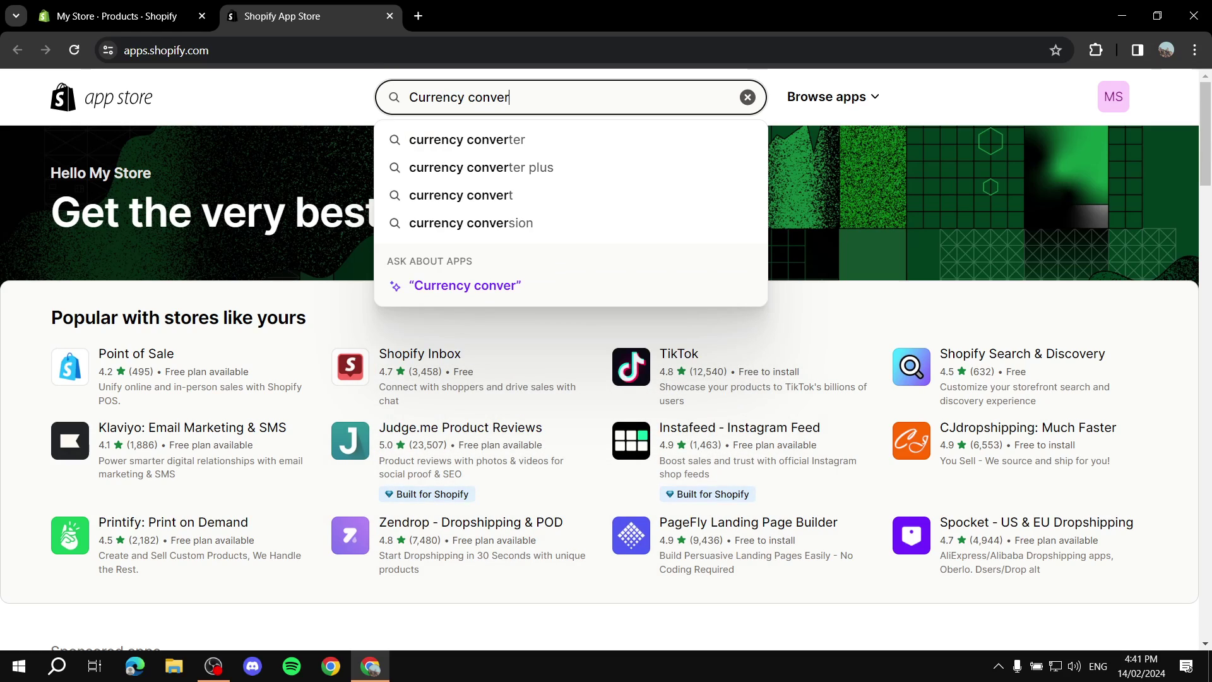
key(Down)
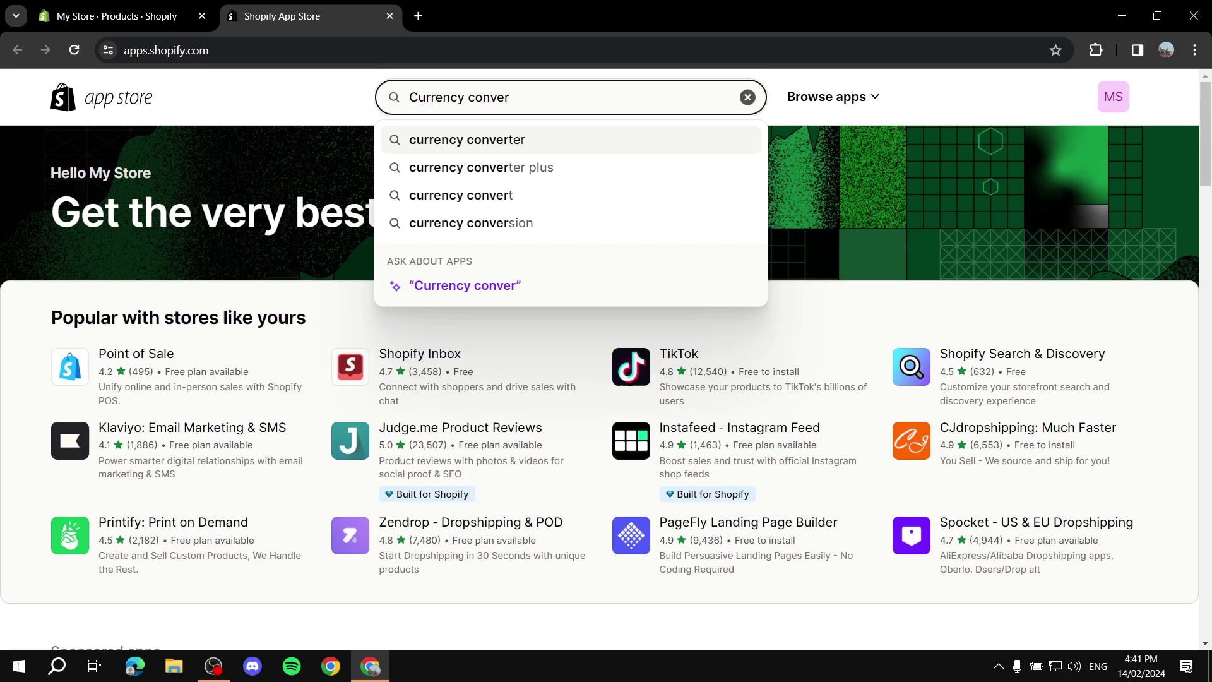
key(Return)
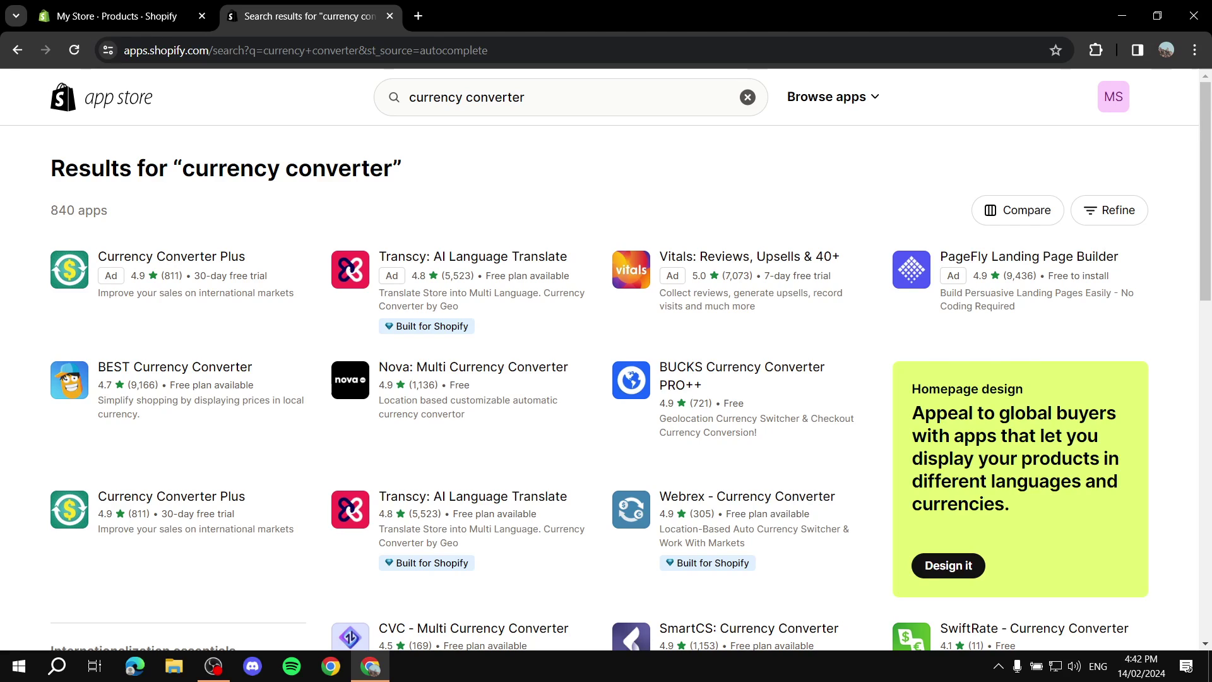
Step: Install the free BUCKS Currency Converter PRO++ app on the store and close the leftover browser pages
scroll(742, 297, down, 1)
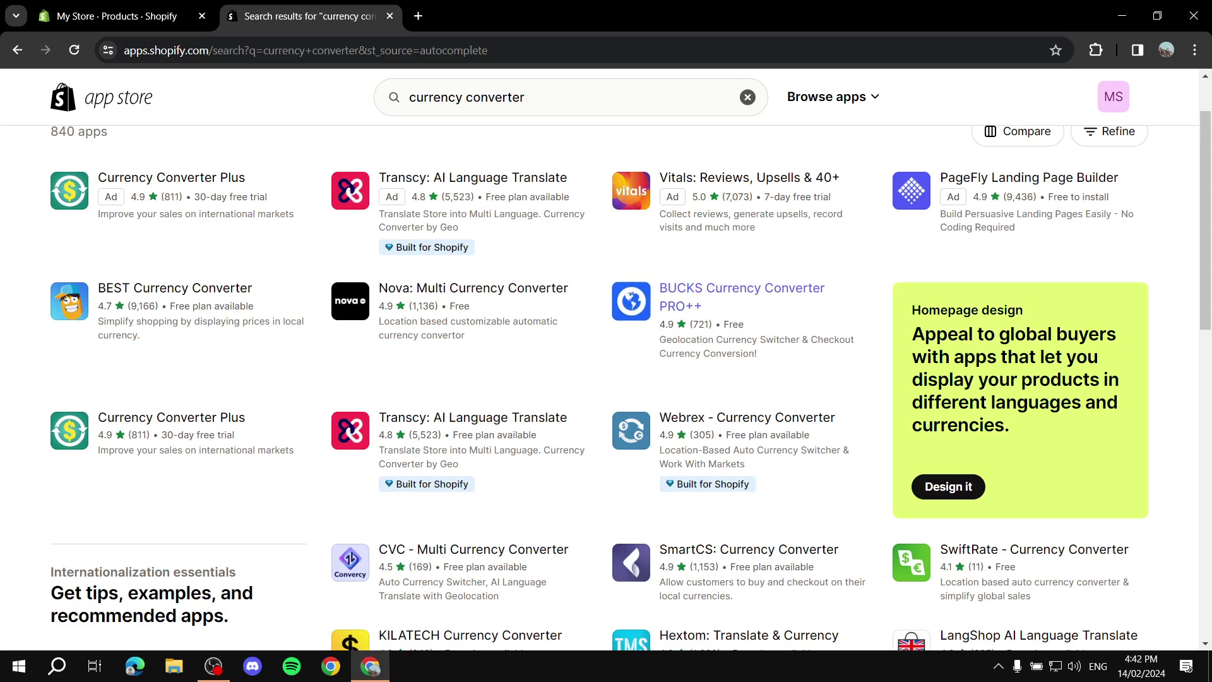
click(741, 287)
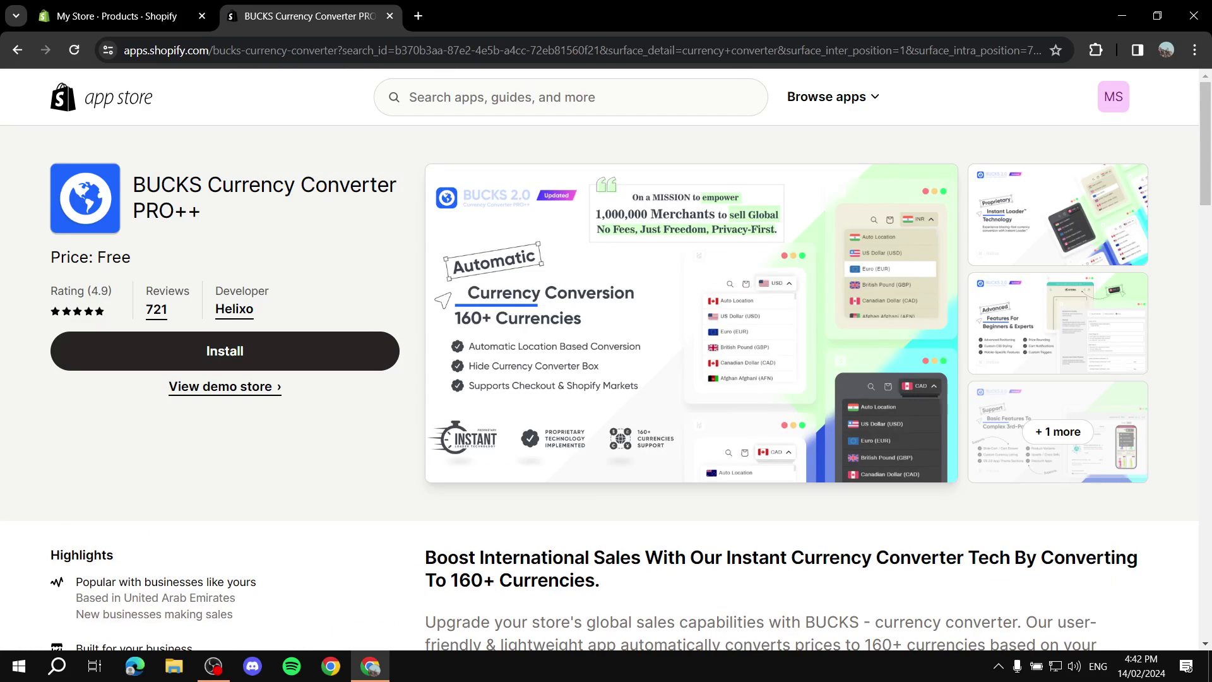
click(225, 351)
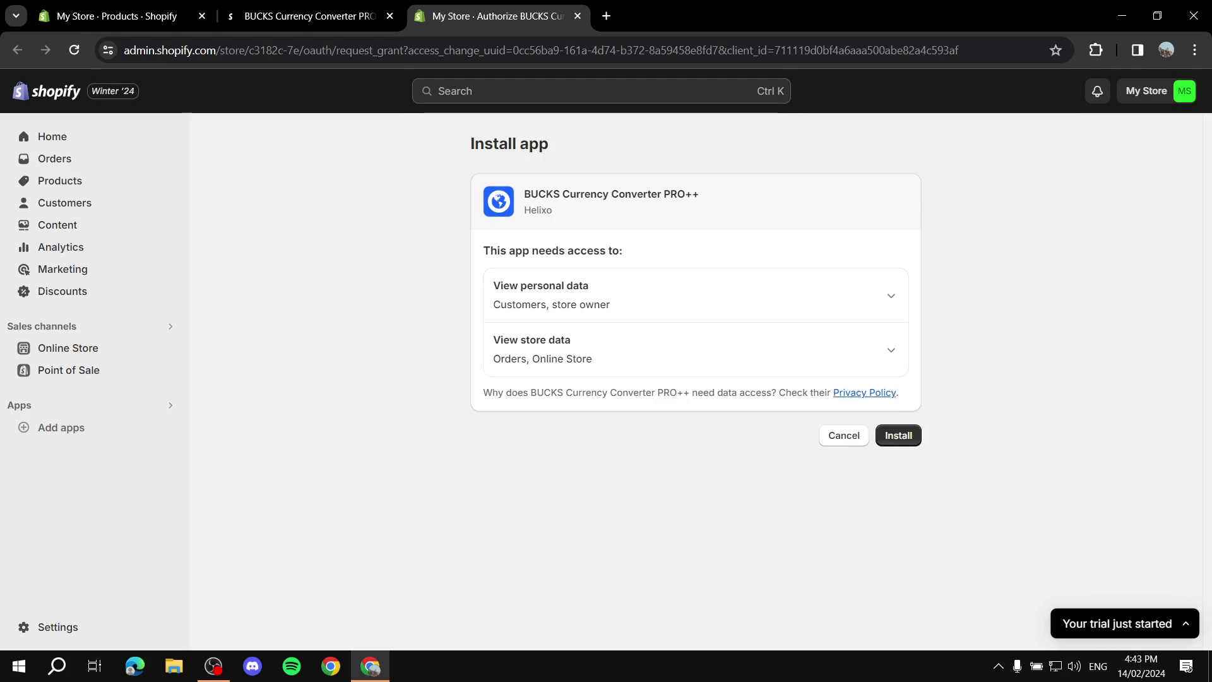
click(898, 435)
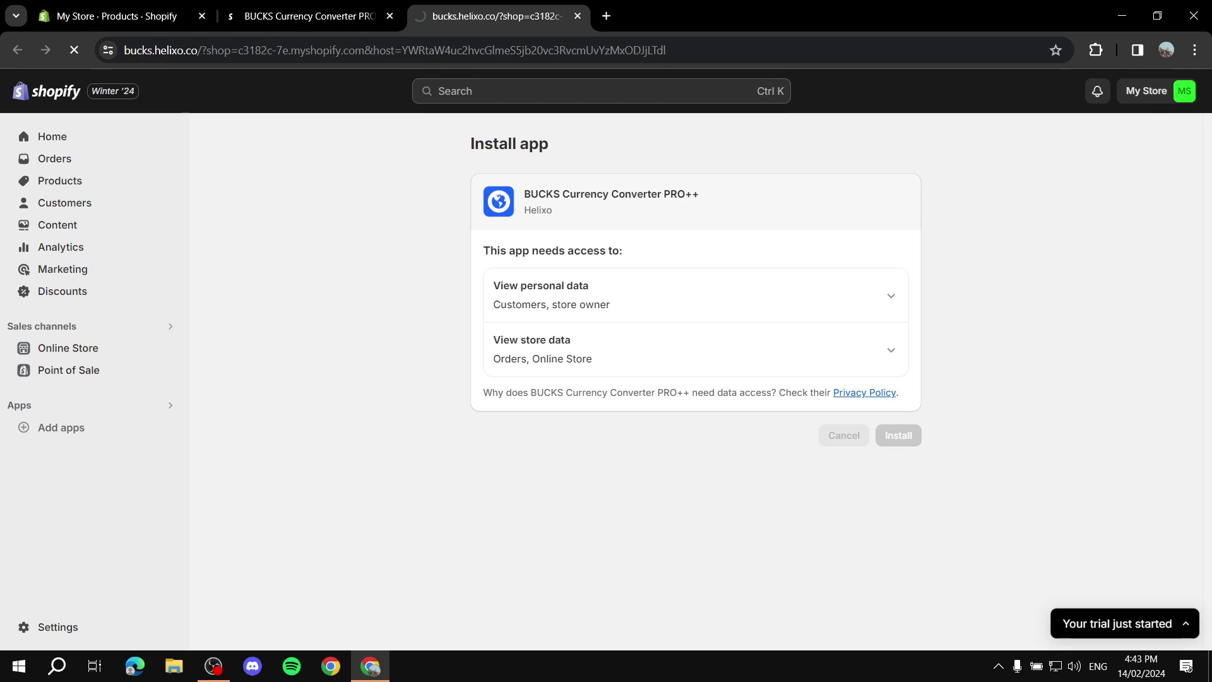
click(390, 16)
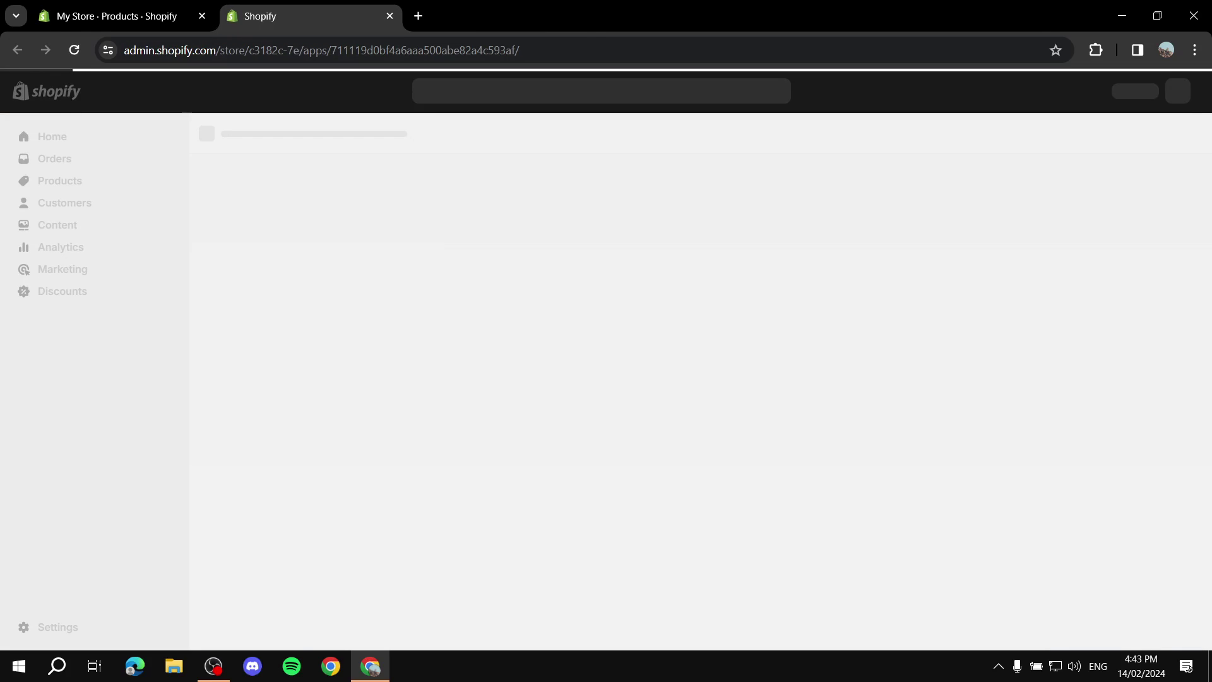
click(117, 16)
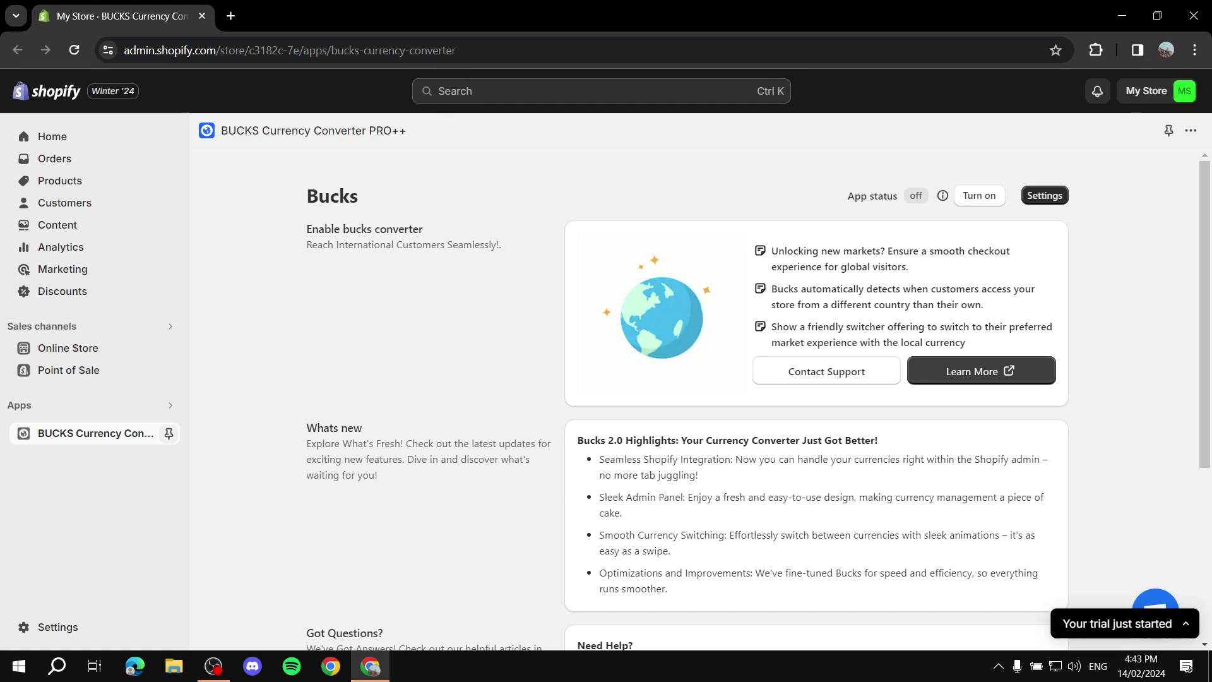
Step: Expand the "Set up money format" step in the BUCKS settings and copy the HTML with currency code
click(1044, 195)
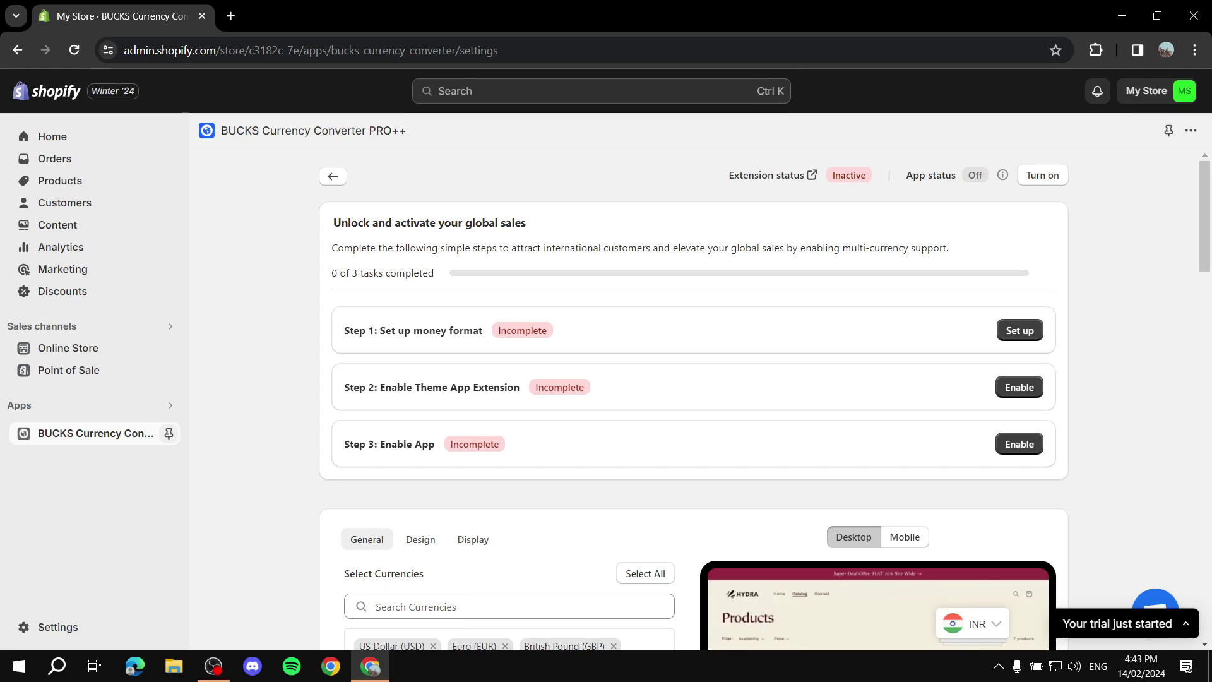
click(1019, 330)
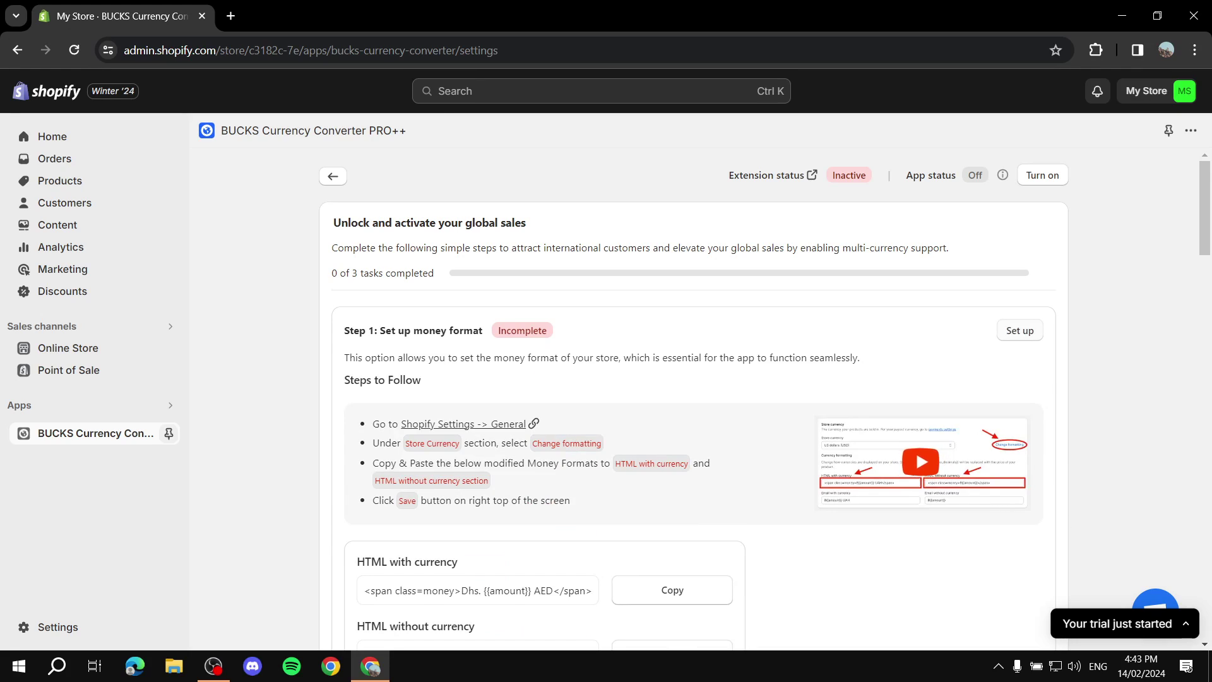
scroll(1019, 330, down, 1)
scroll(356, 483, down, 1)
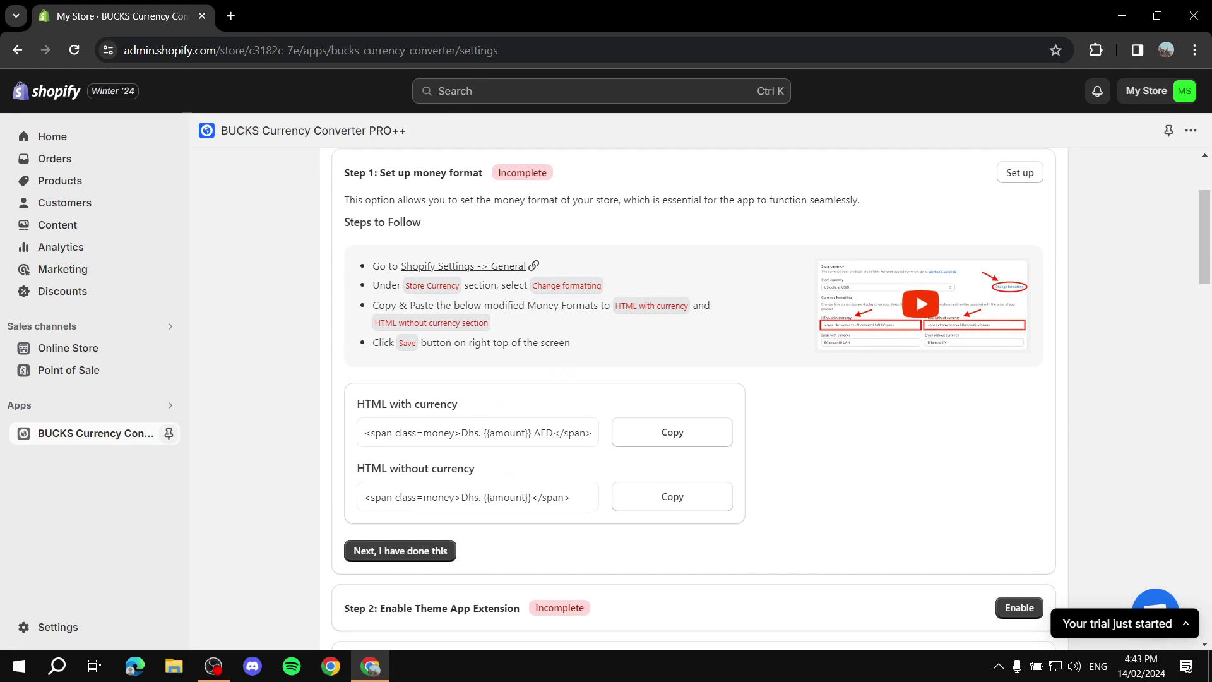
drag(357, 403, 459, 404)
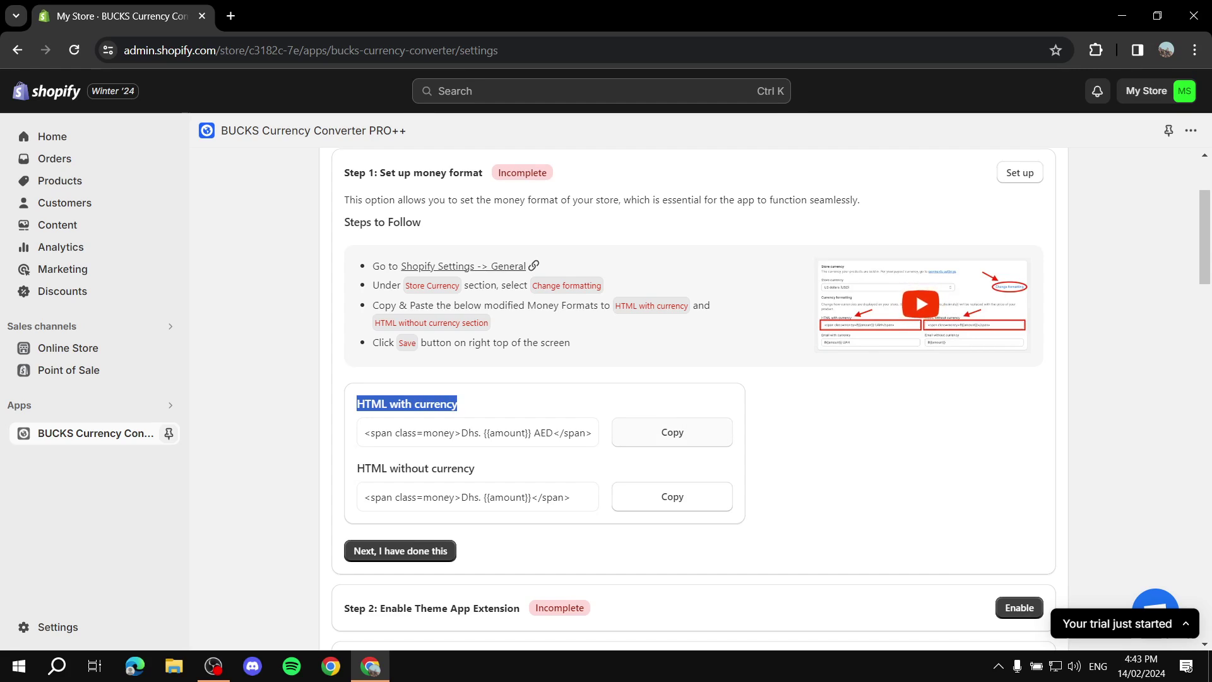
click(672, 432)
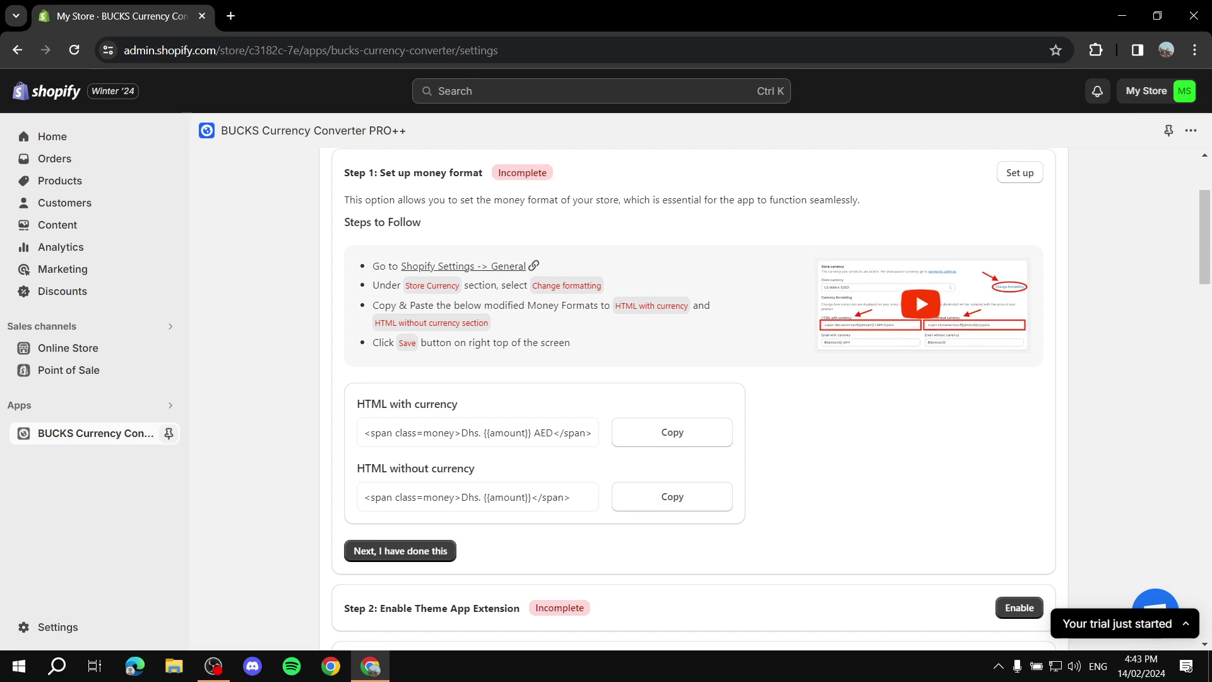
drag(357, 404, 457, 403)
click(672, 432)
Step: Set the store currency's HTML with currency format to "<span class=money>Dhs. {{amount}} AED</span>" and save it
click(58, 627)
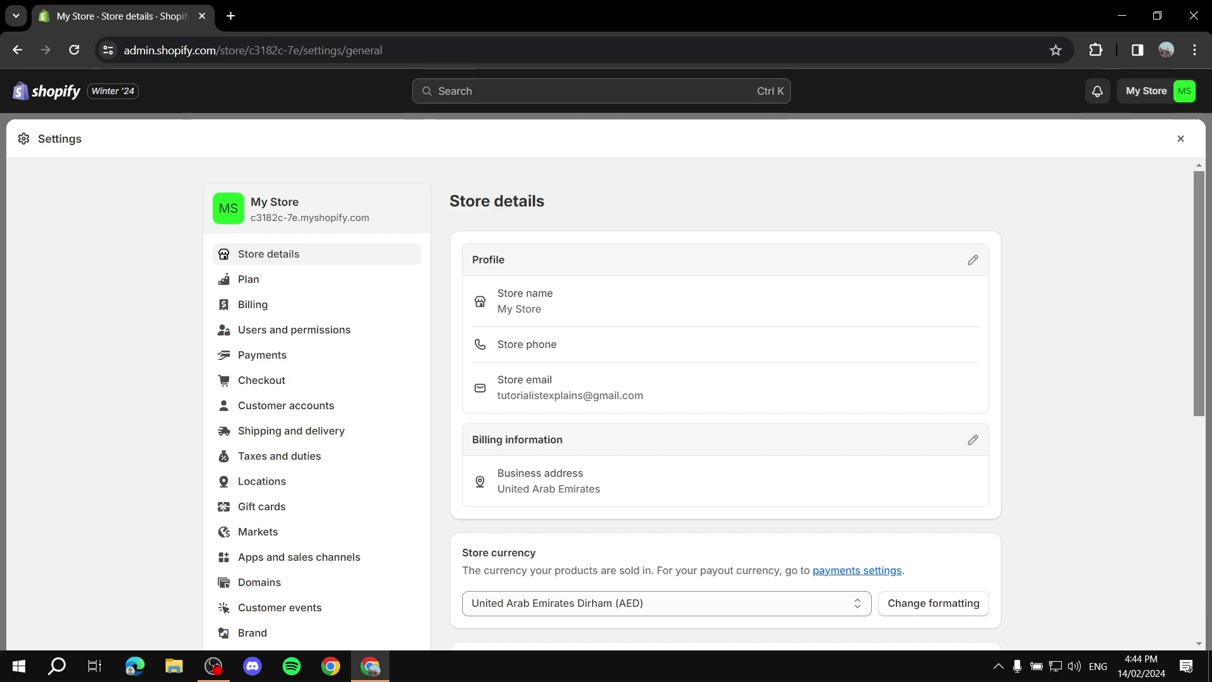
drag(450, 201, 544, 200)
scroll(544, 201, down, 3)
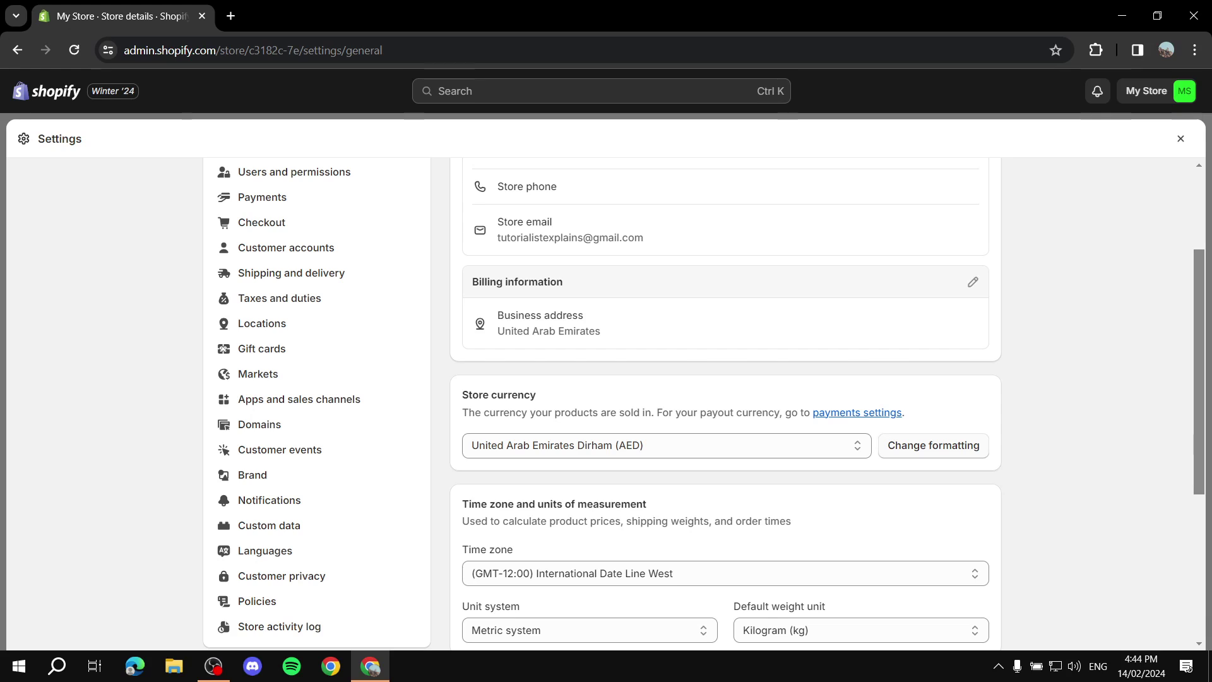
drag(461, 394, 536, 394)
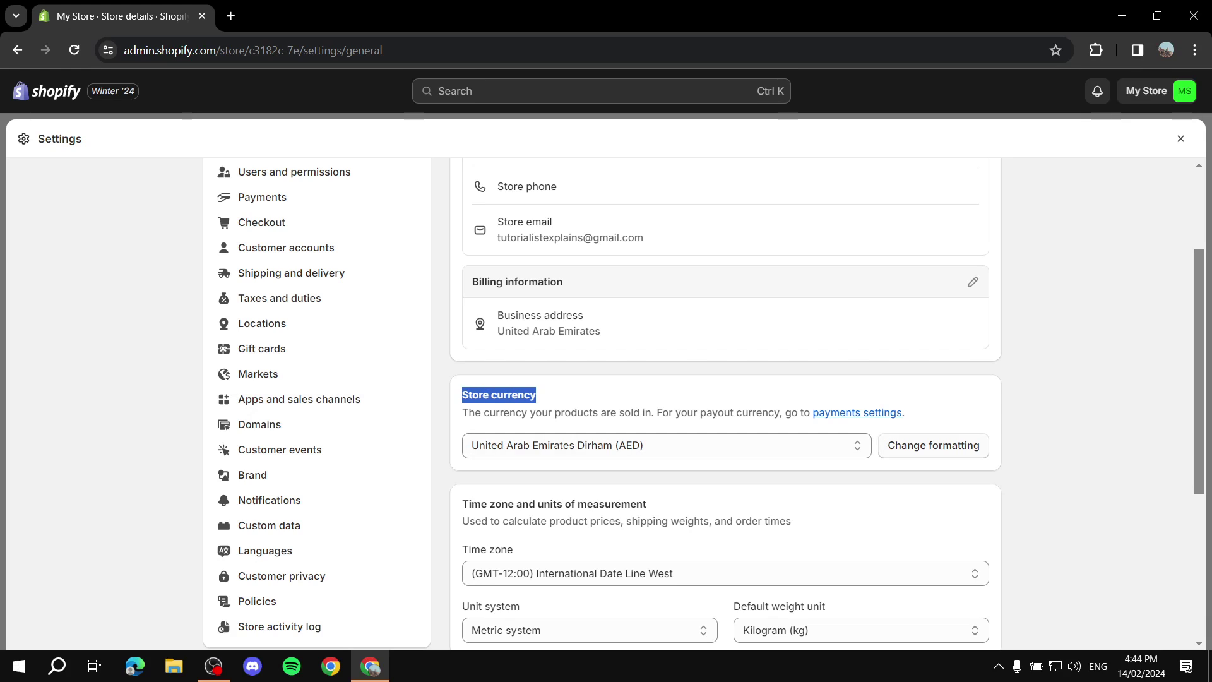
click(933, 445)
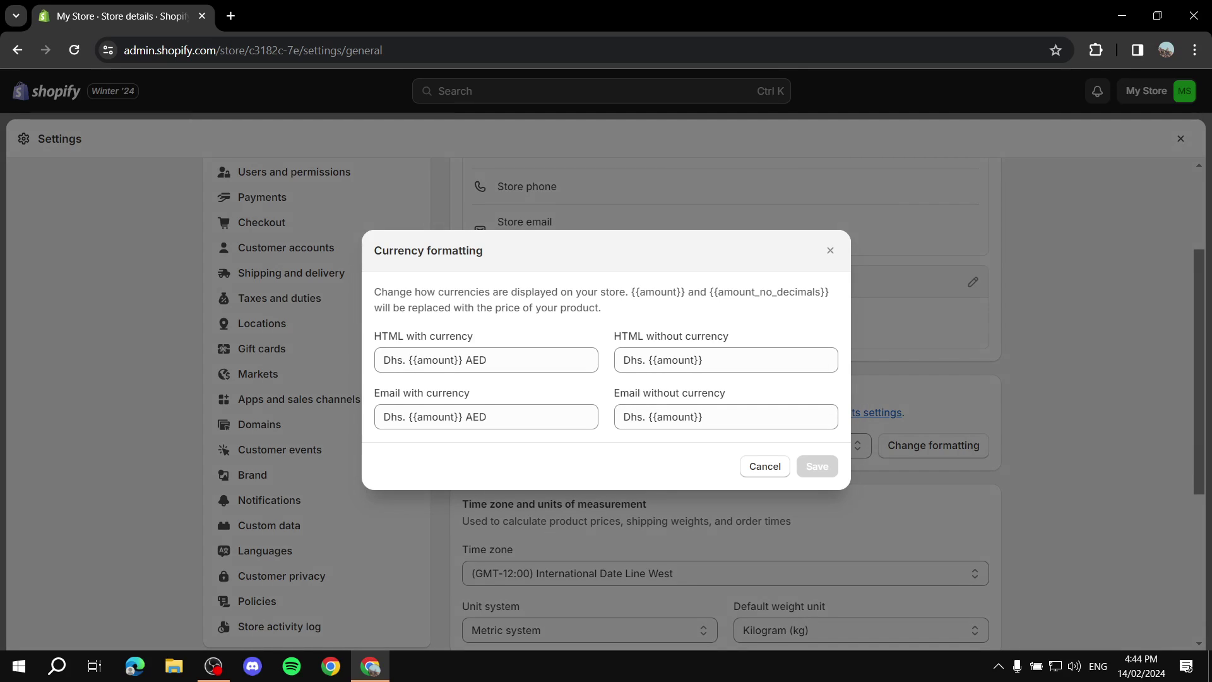
drag(374, 336, 383, 360)
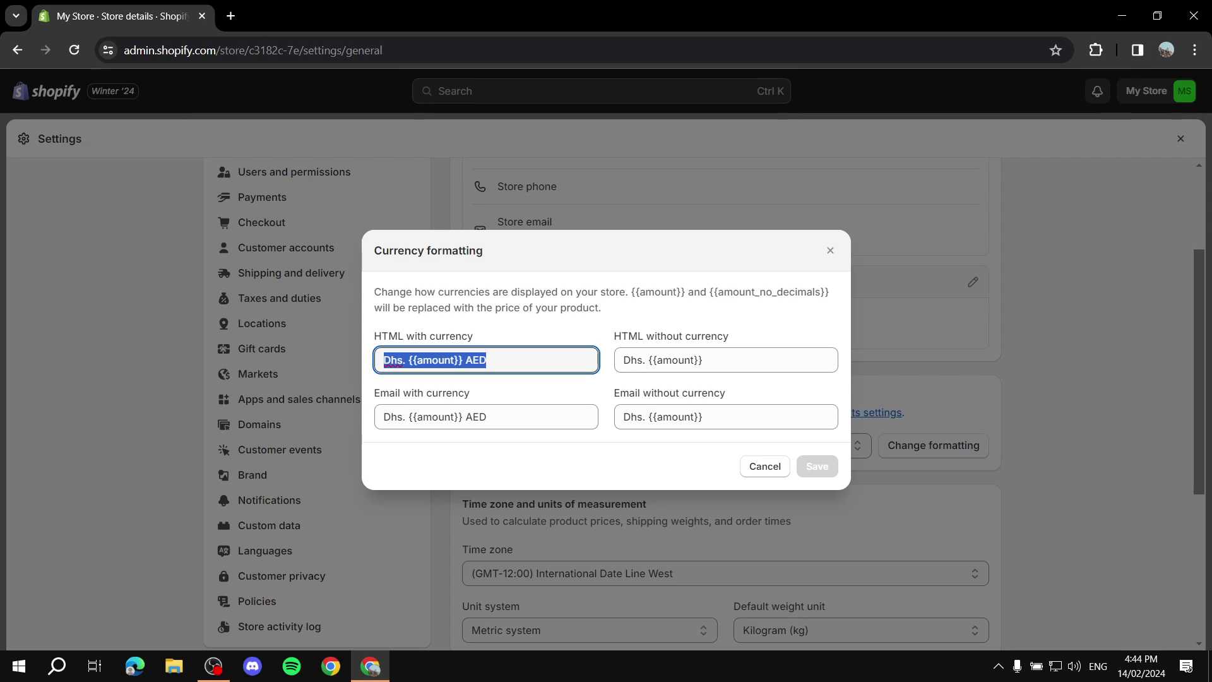
key(ctrl+v)
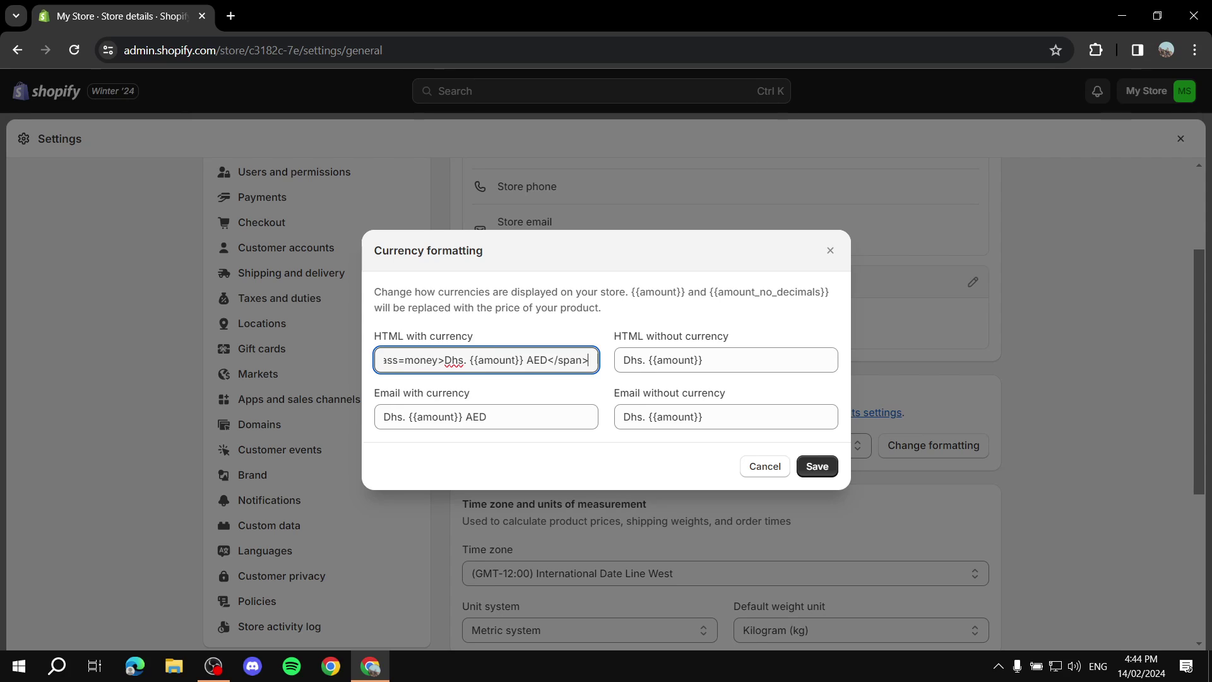
click(816, 466)
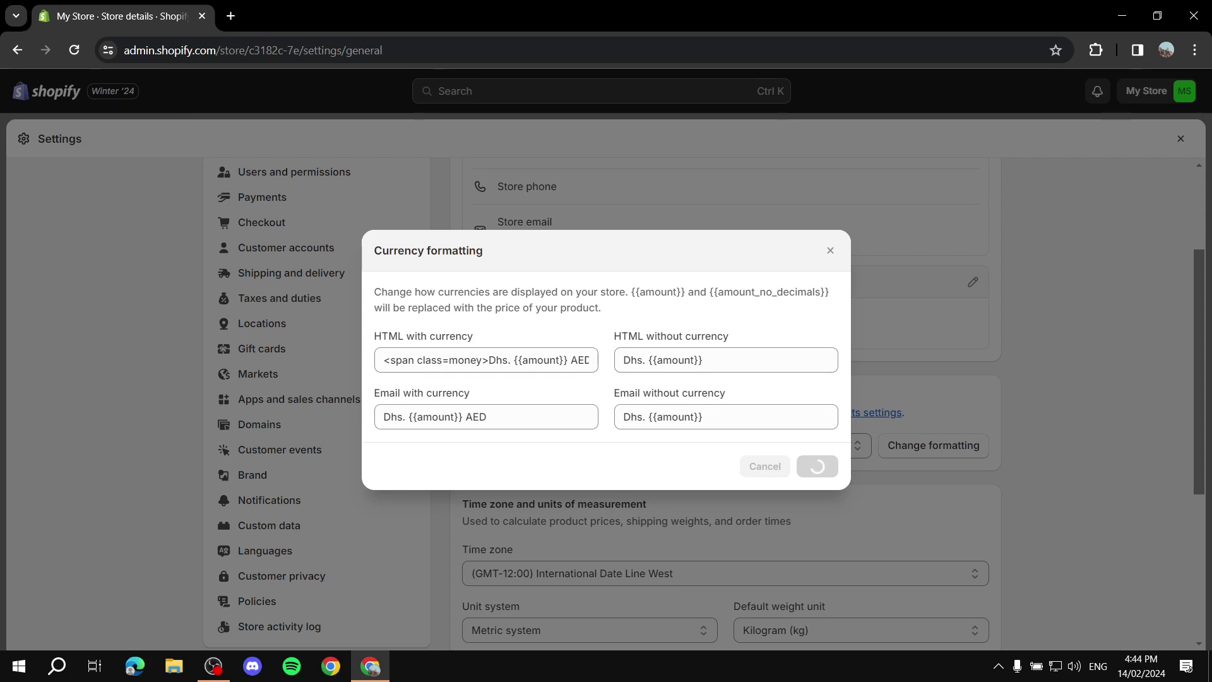
scroll(284, 253, up, 3)
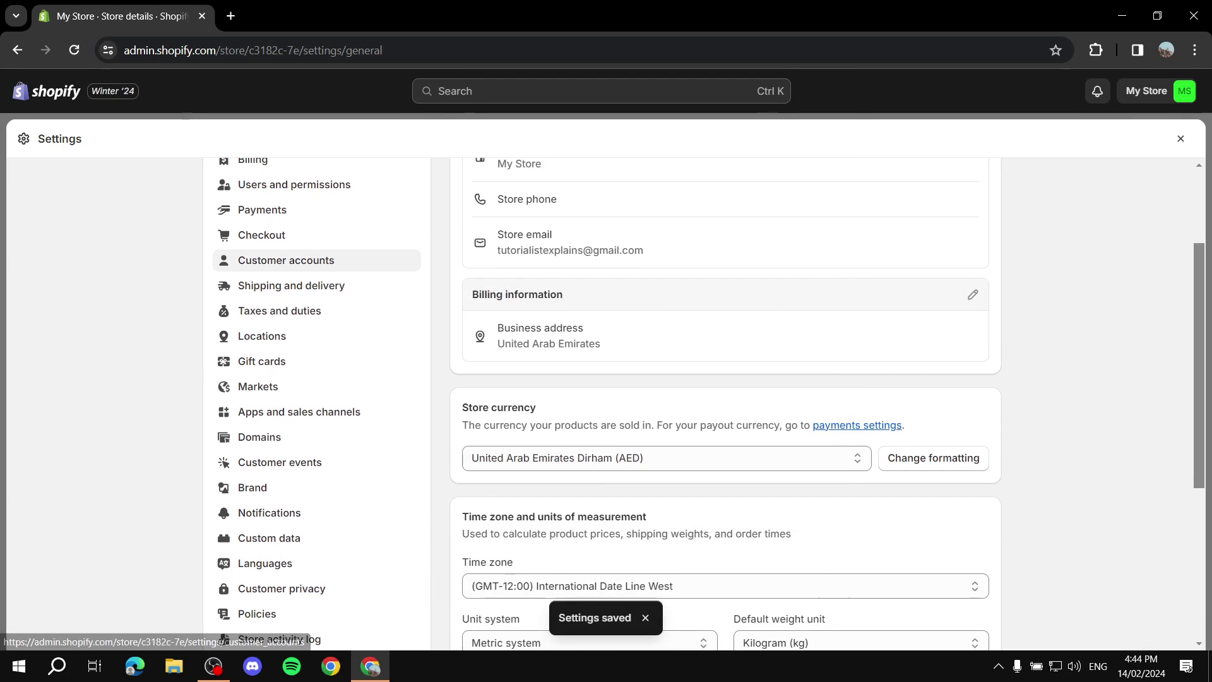
Step: Return to the BUCKS settings, expand the "Set up money format" step and copy the HTML without currency code
click(1181, 139)
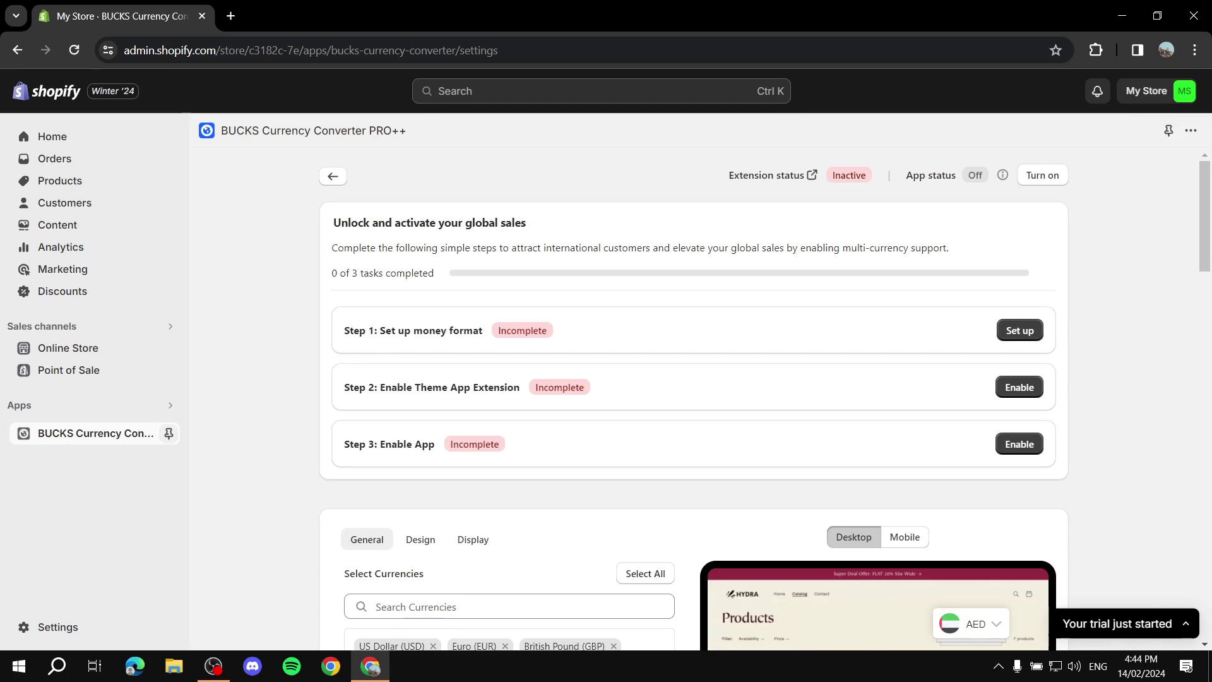
click(1019, 330)
scroll(693, 398, down, 4)
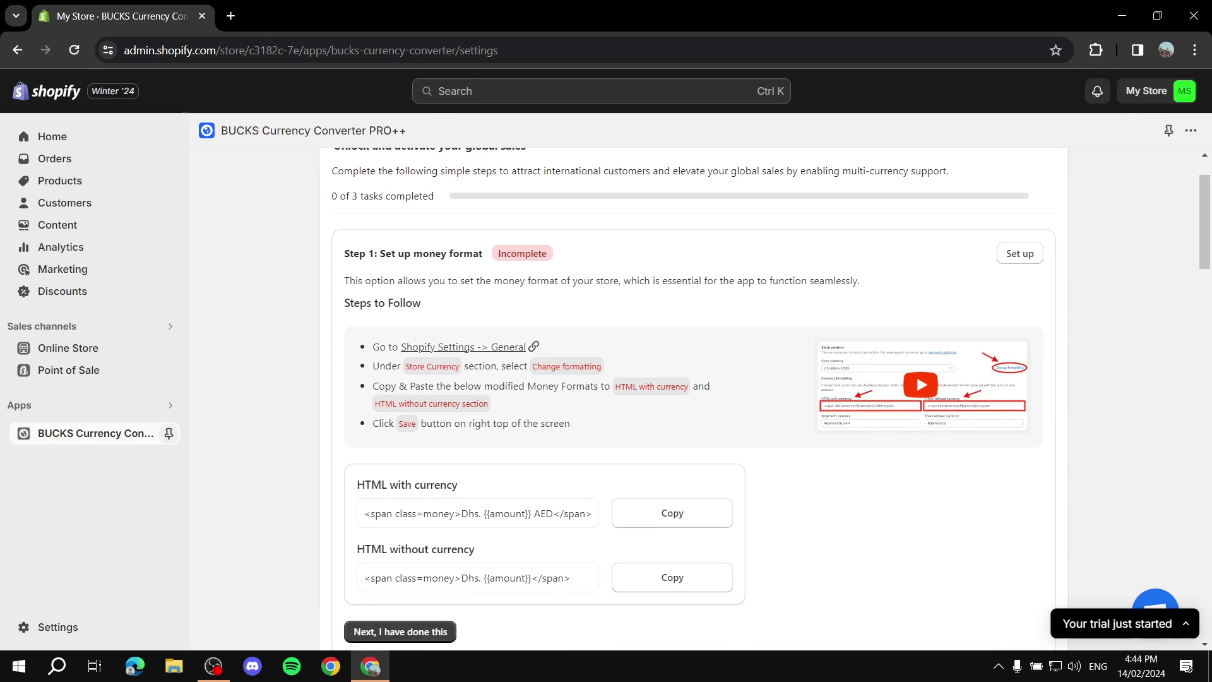
drag(357, 389, 474, 389)
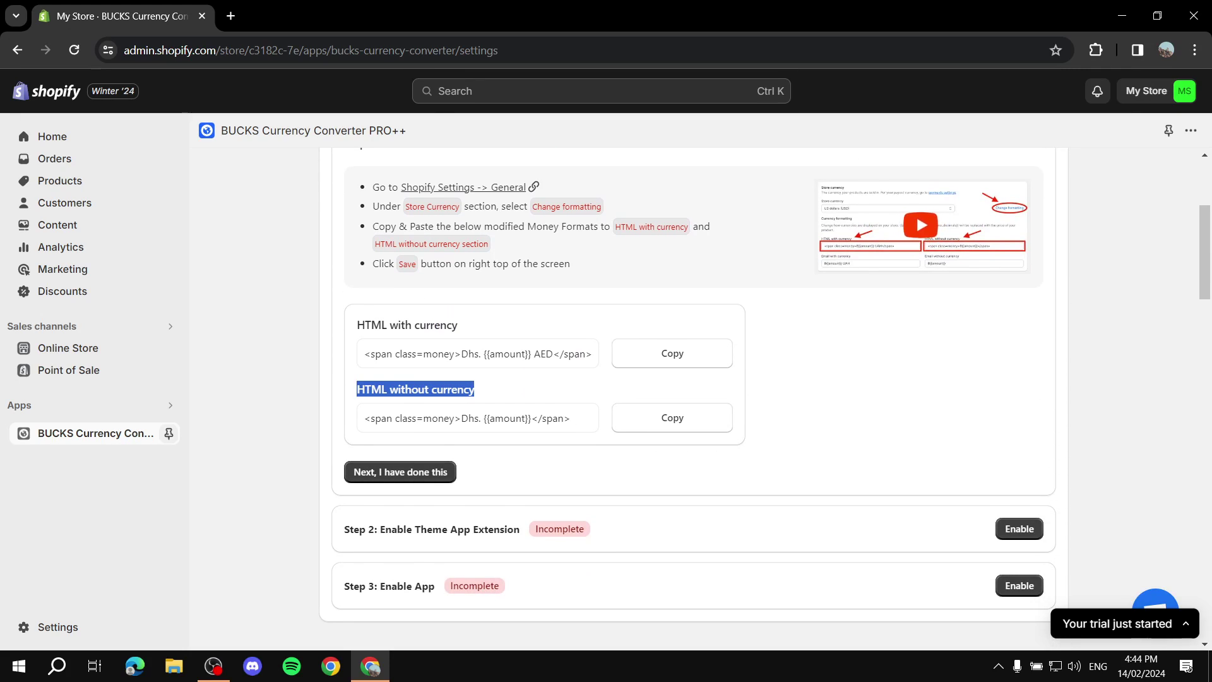
click(672, 418)
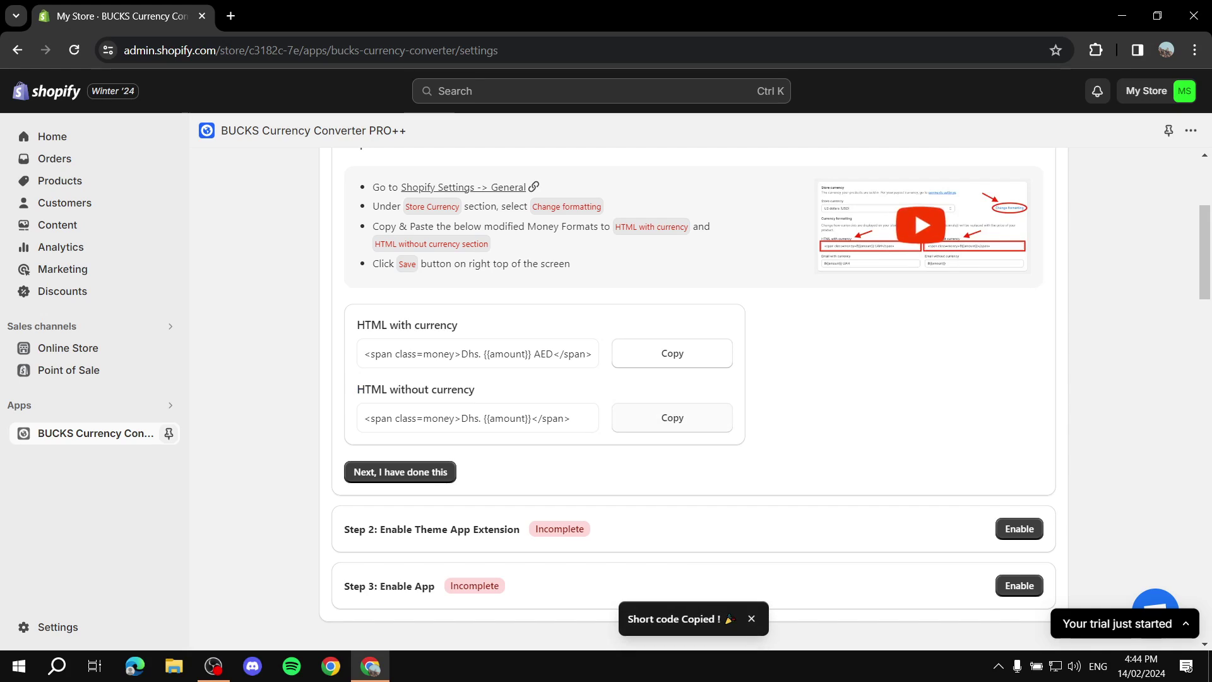
Step: Set the store currency's HTML without currency format to "<span class=money>Dhs. {{amount}}</span>", save it and close the store settings
click(58, 627)
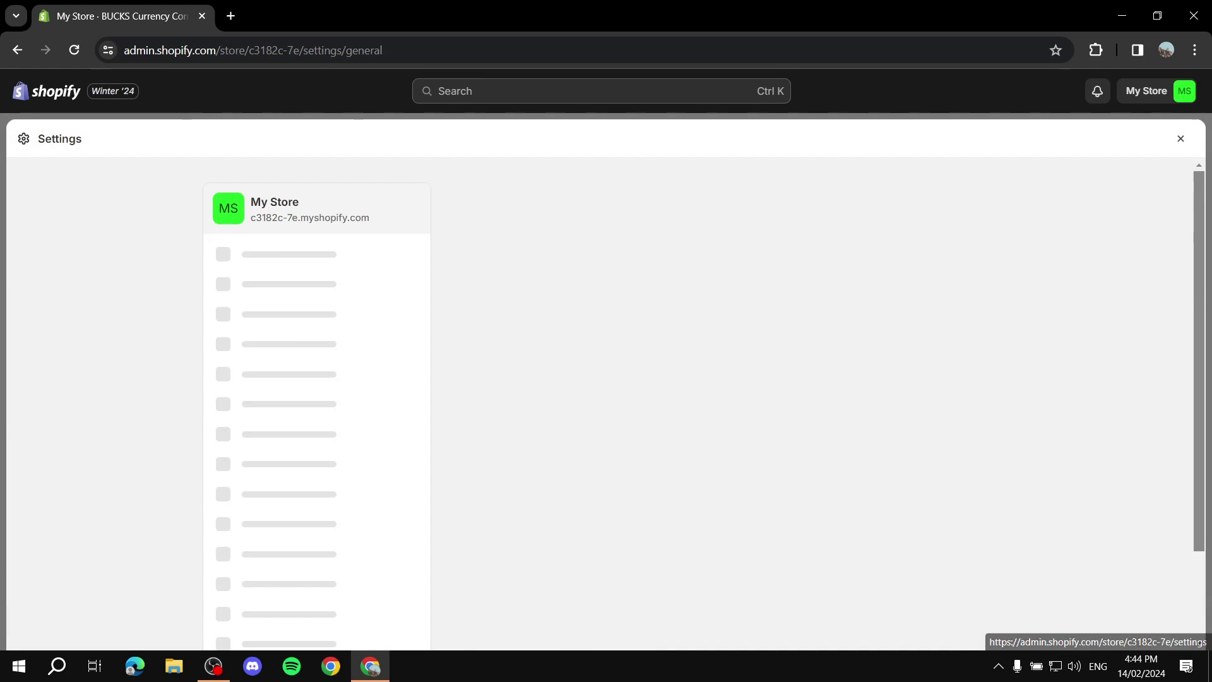
click(932, 524)
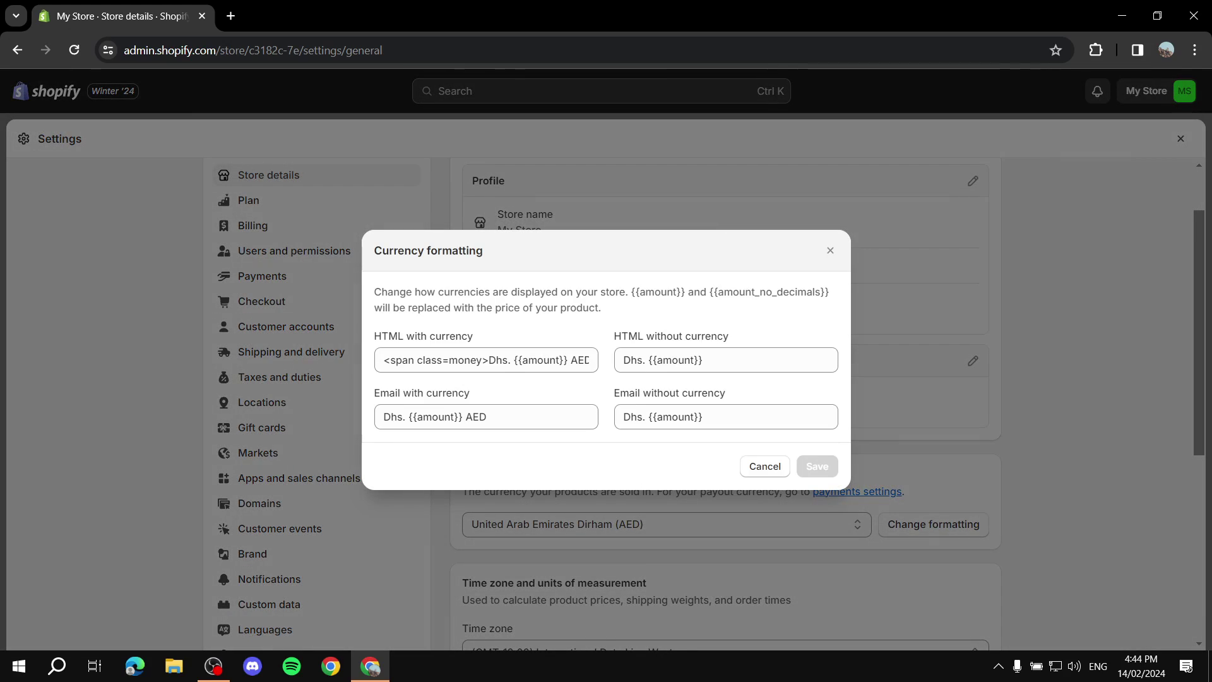
drag(710, 360, 594, 360)
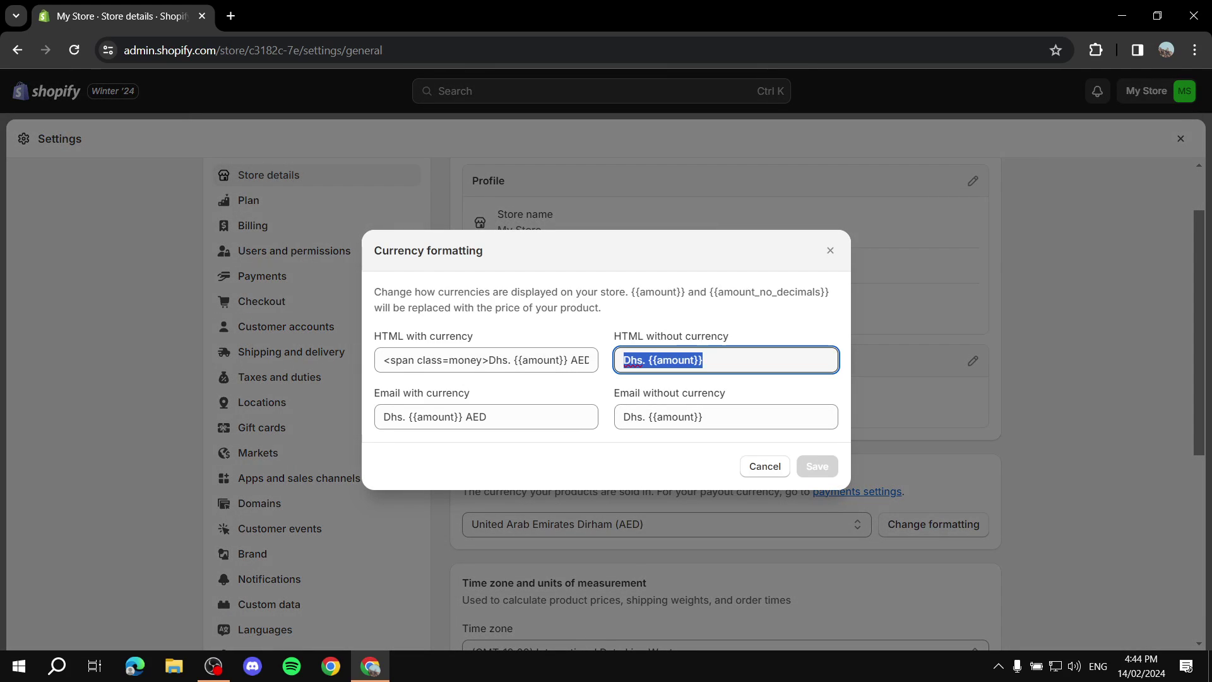
key(ctrl+v)
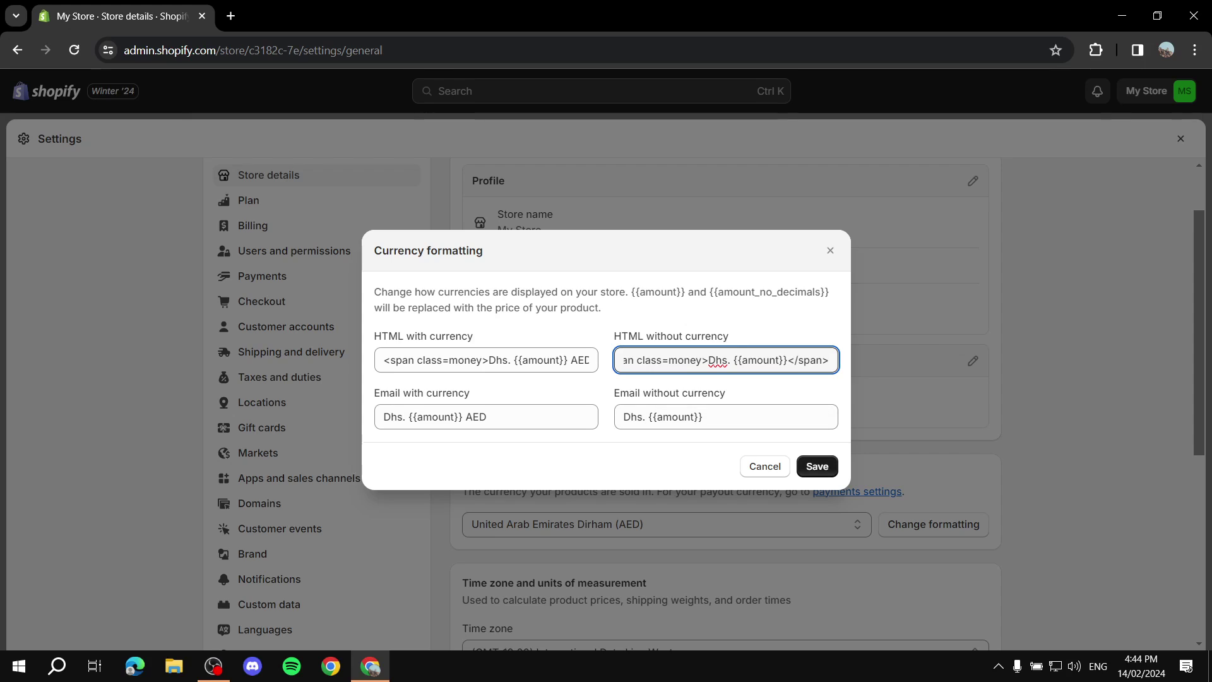
click(816, 466)
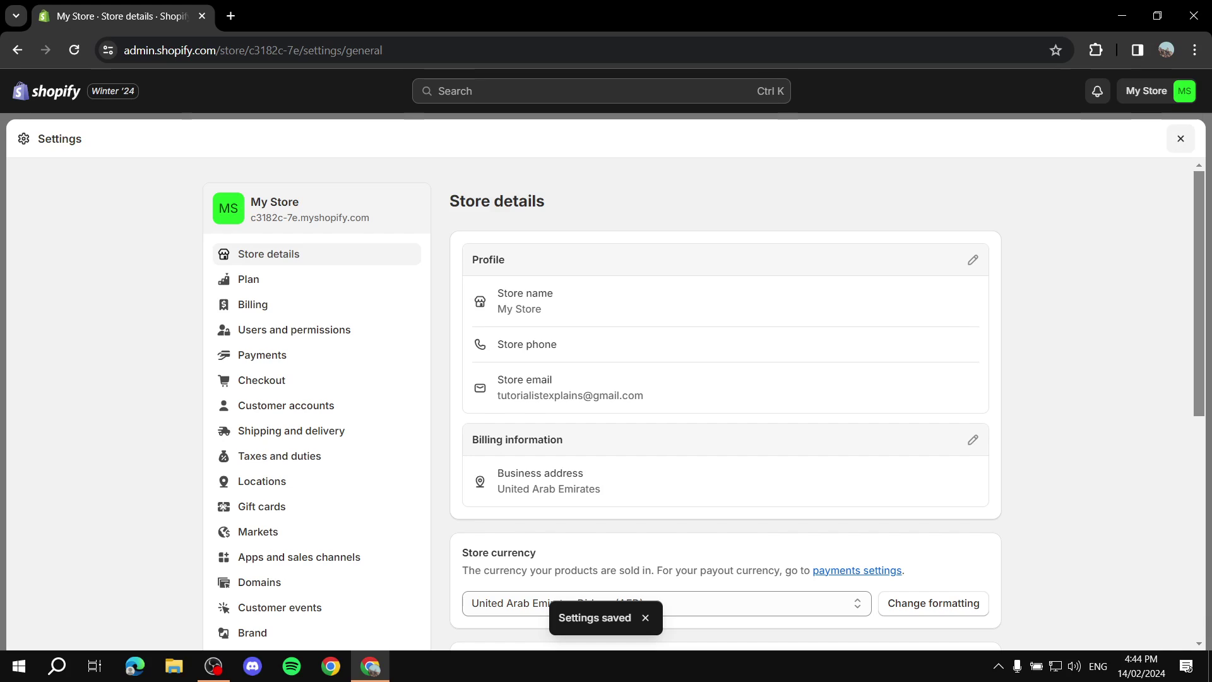
click(1180, 138)
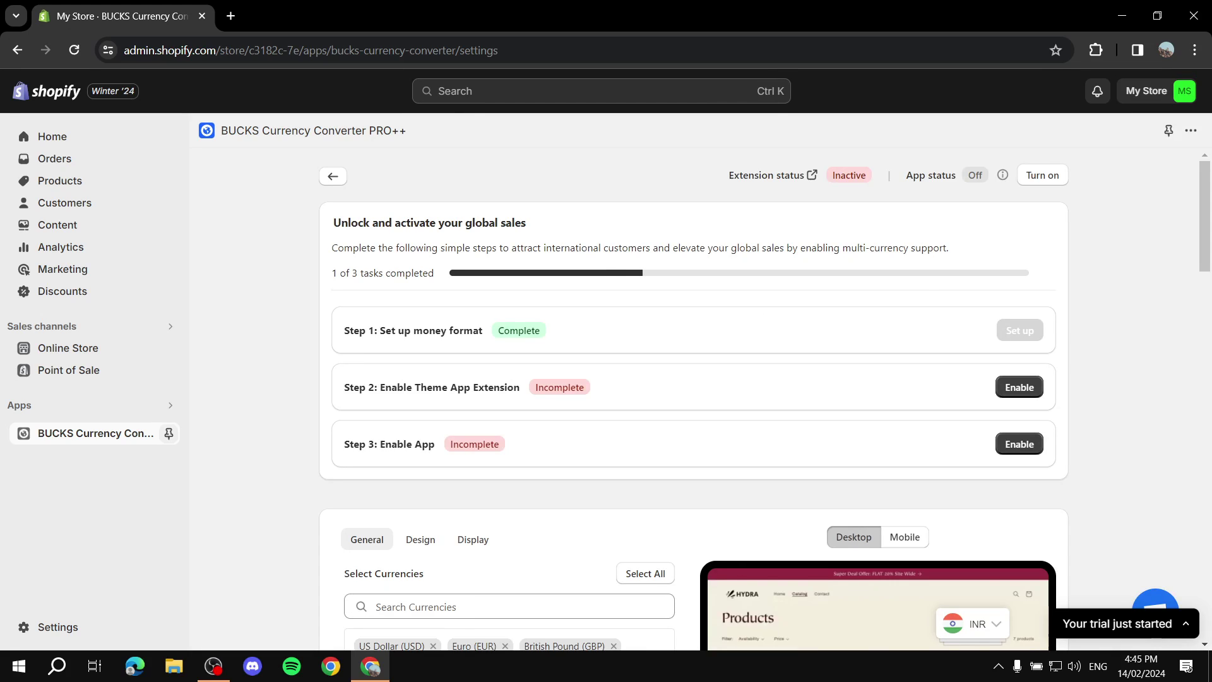
Step: Review the status of the money format step and the store currency section in the store details settings
drag(368, 331, 536, 330)
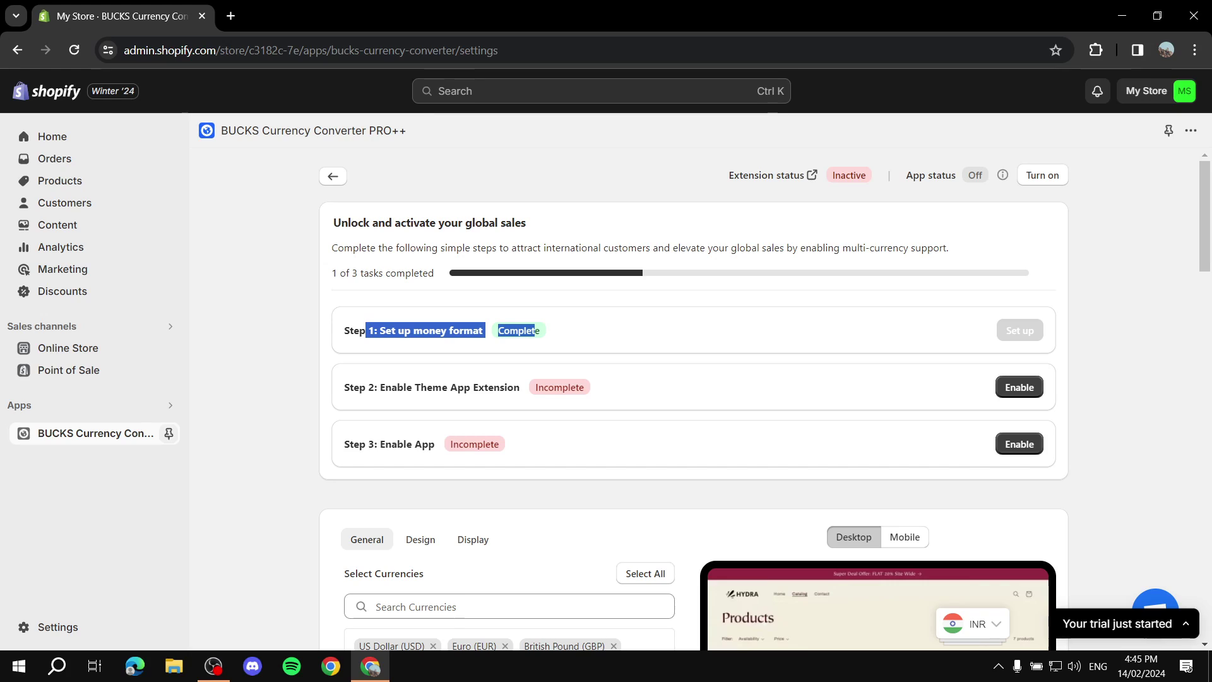
click(57, 627)
scroll(606, 404, down, 3)
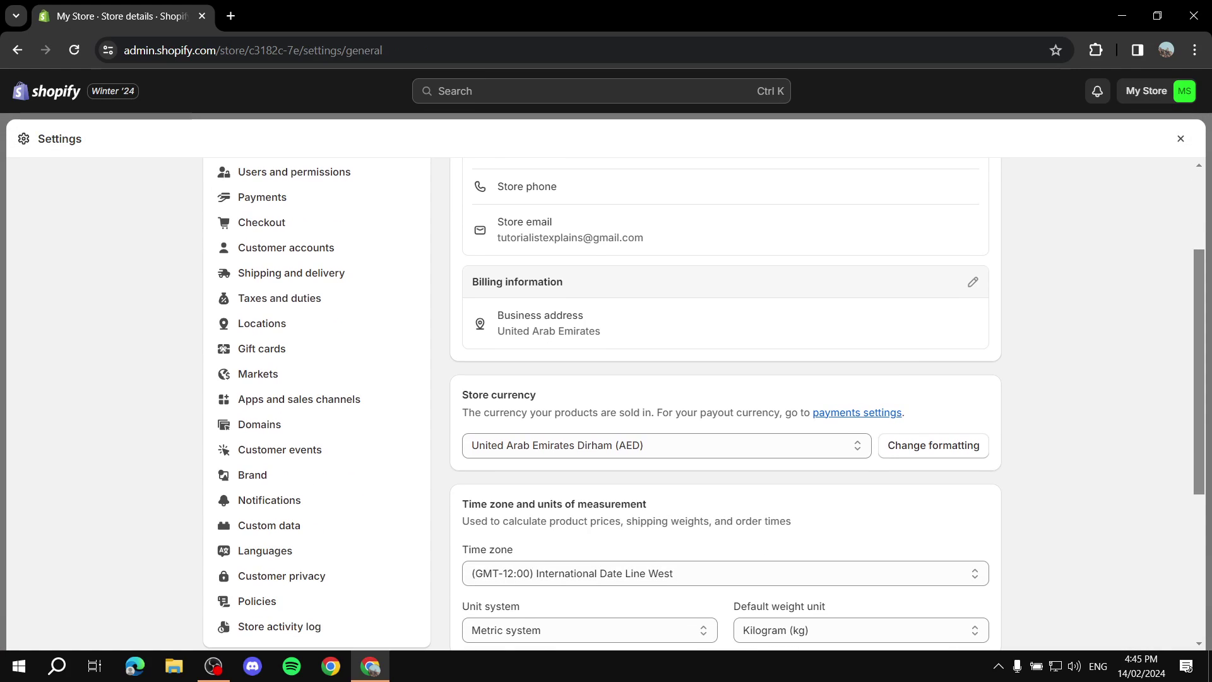
triple_click(499, 395)
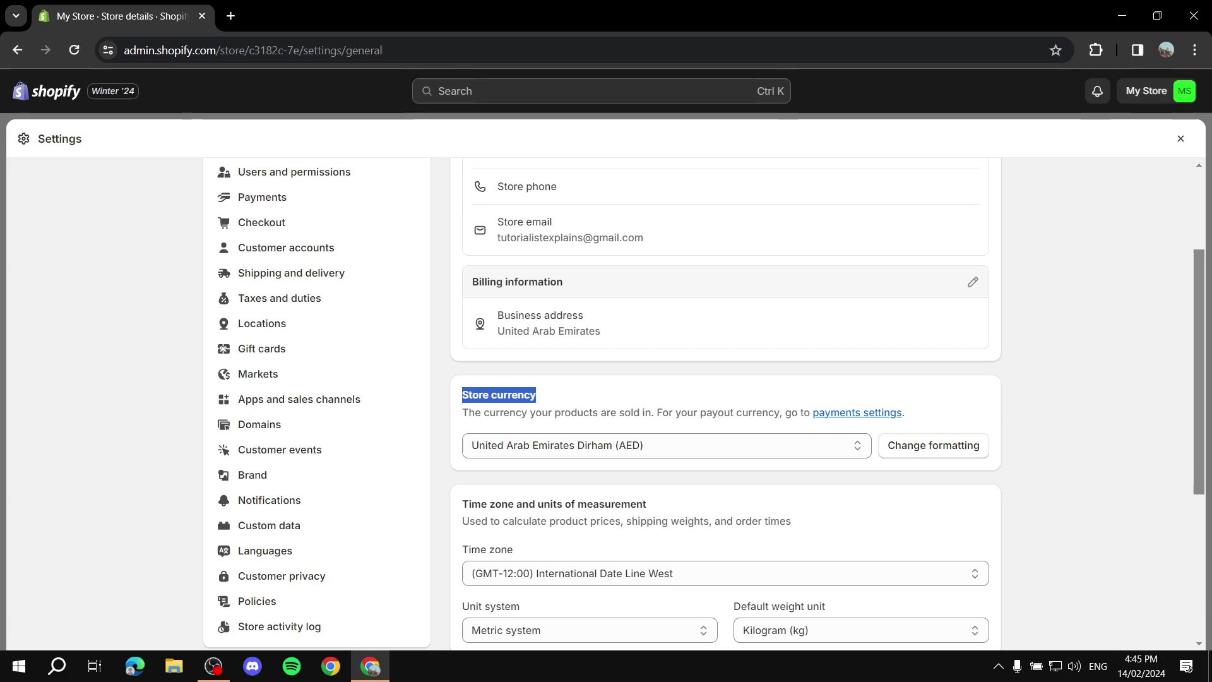
click(499, 395)
click(1180, 138)
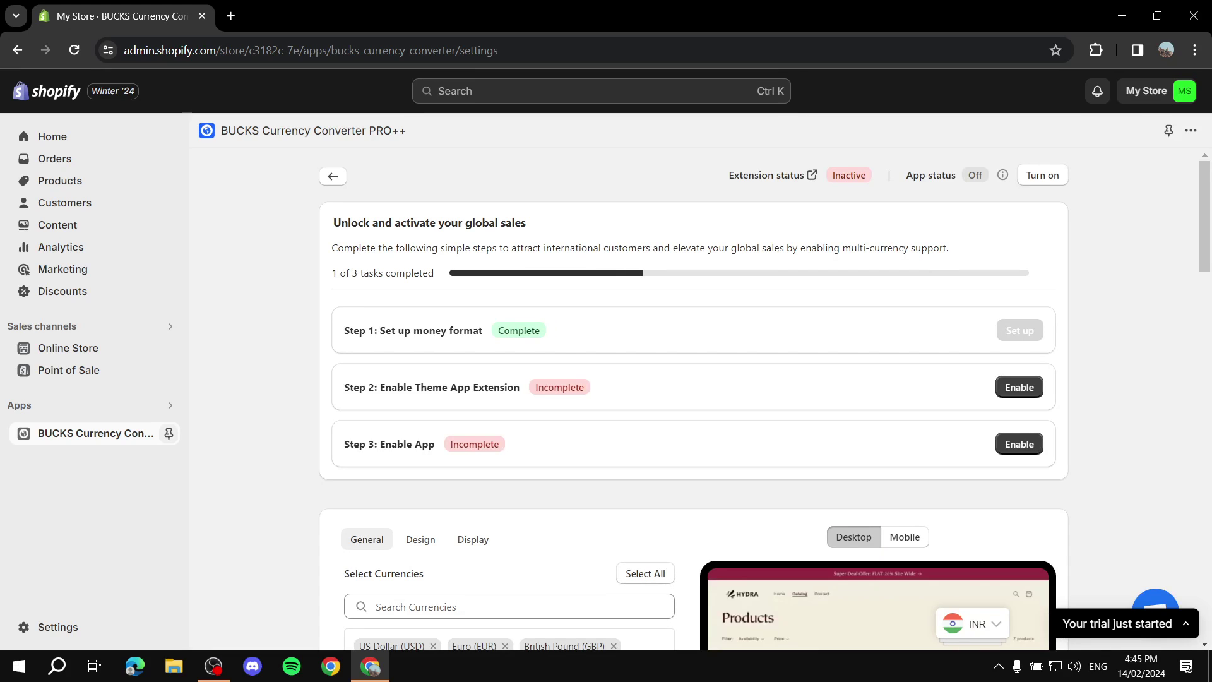
Step: Expand the "Enable Theme App Extension" step in the BUCKS settings to show its instructions
drag(373, 387, 522, 387)
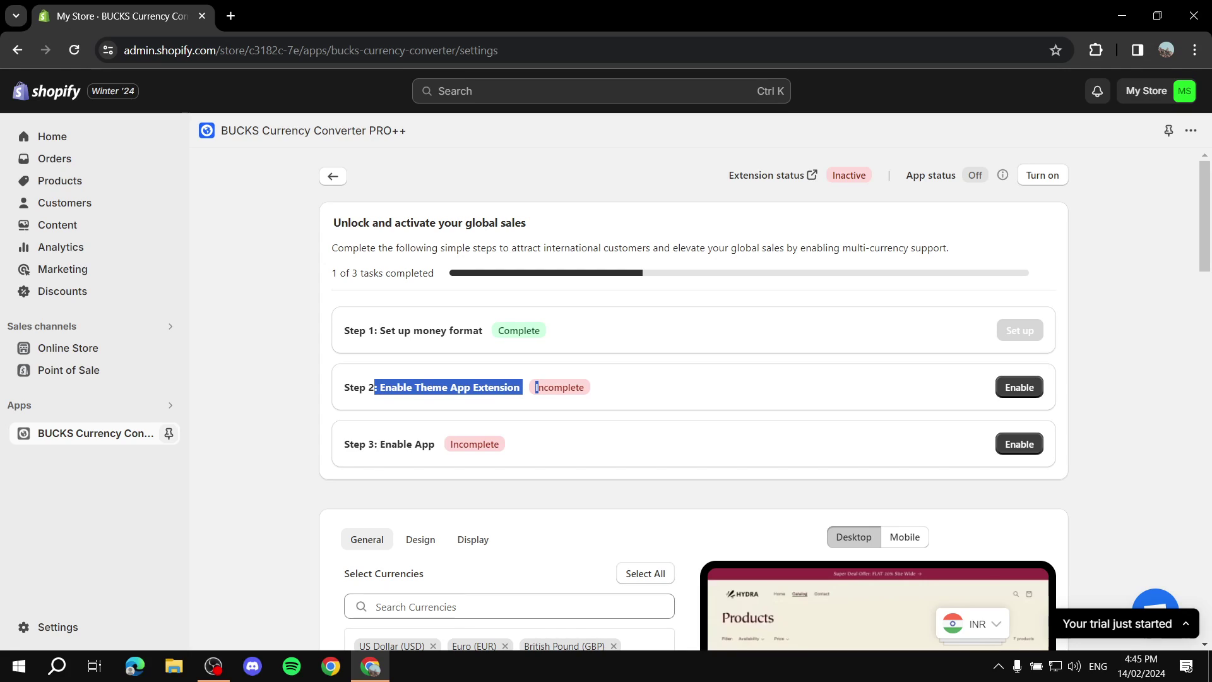
click(537, 387)
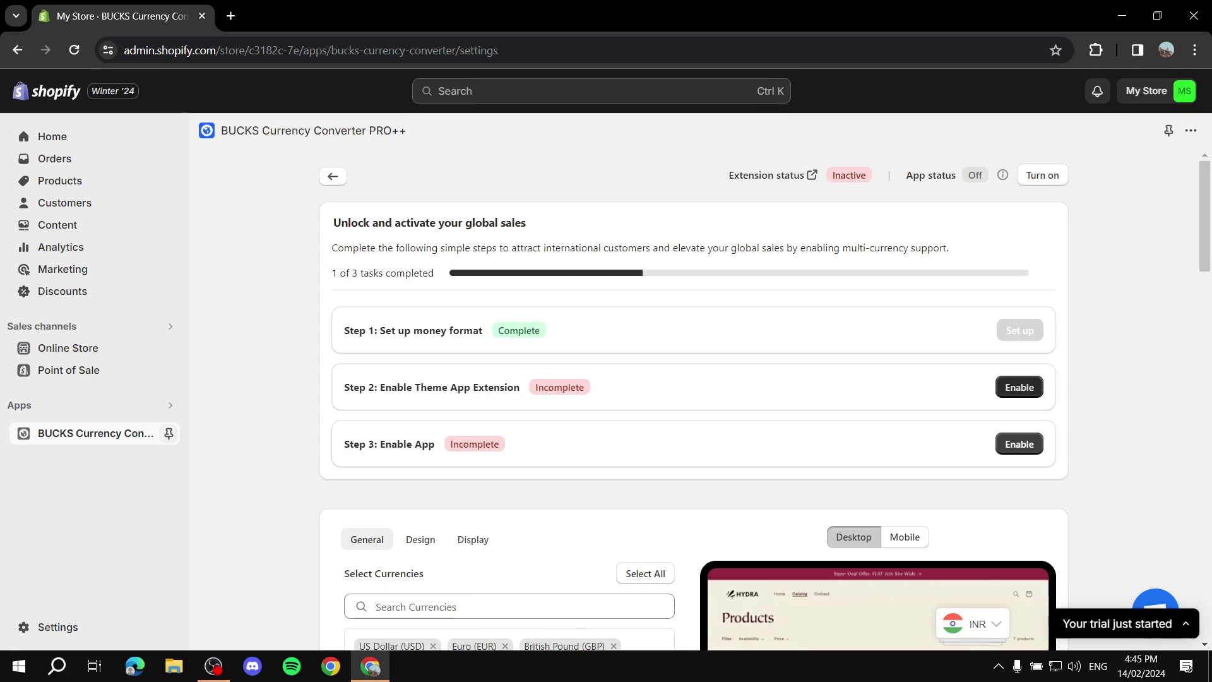
click(1019, 387)
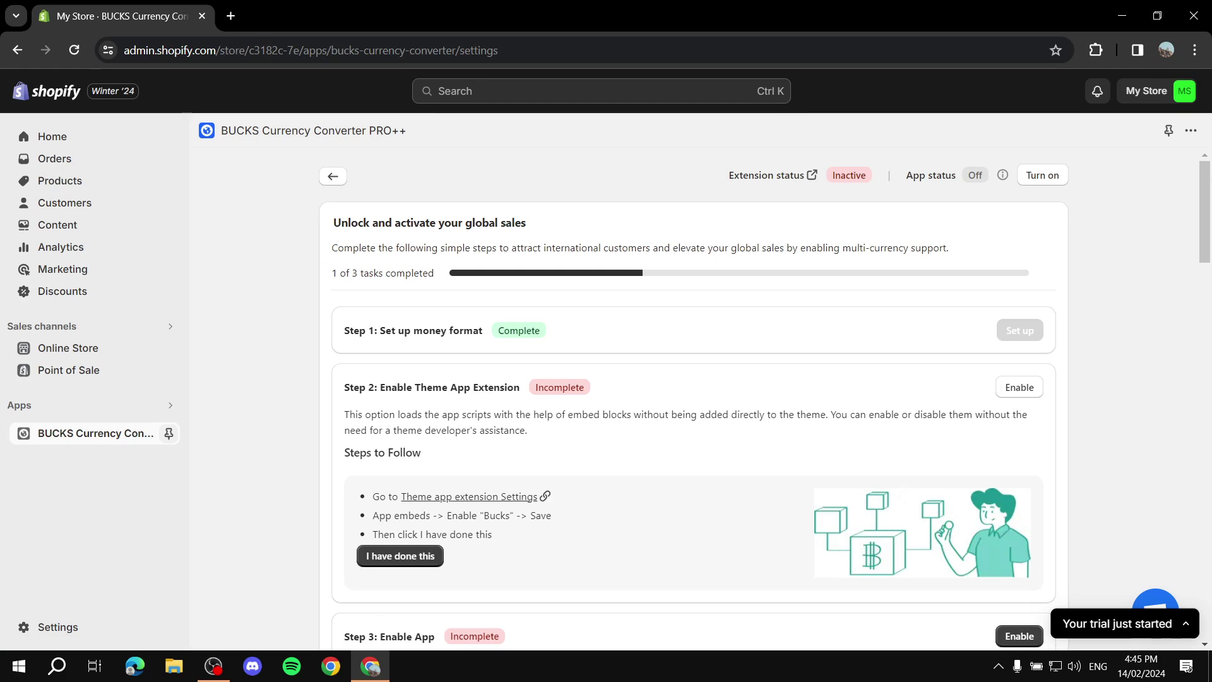
Step: Enable the Bucks app embed in the Dawn theme's customizer, save the theme and exit the editor
click(68, 347)
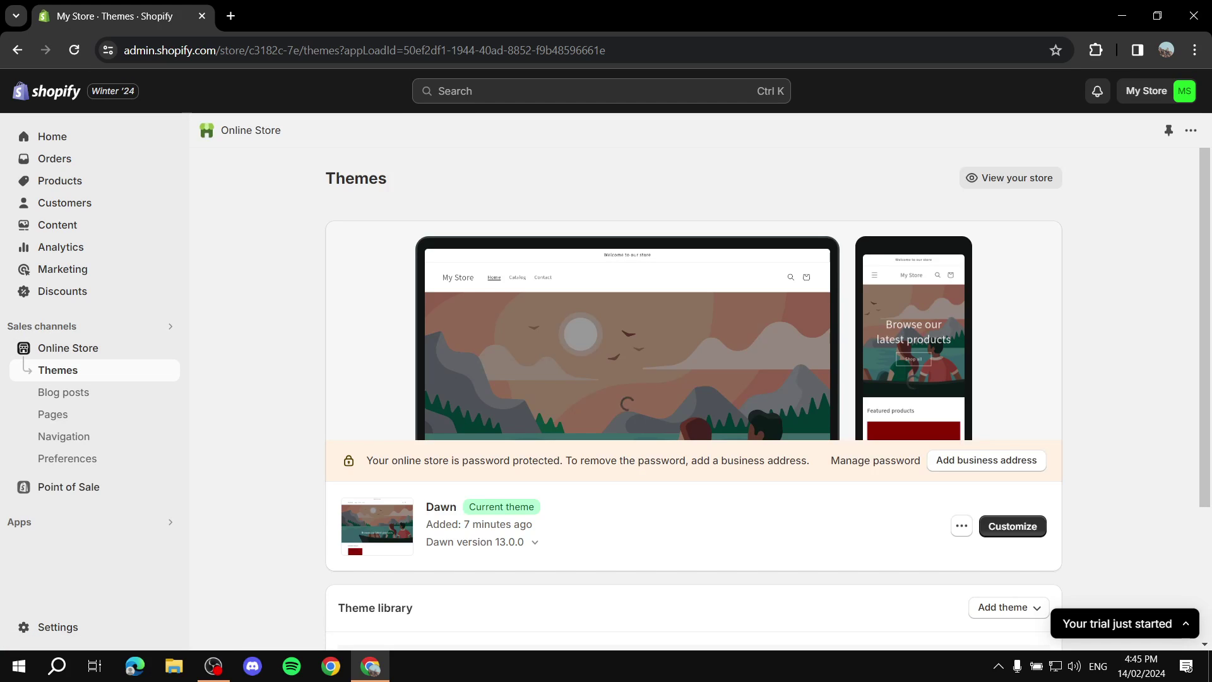
click(1012, 526)
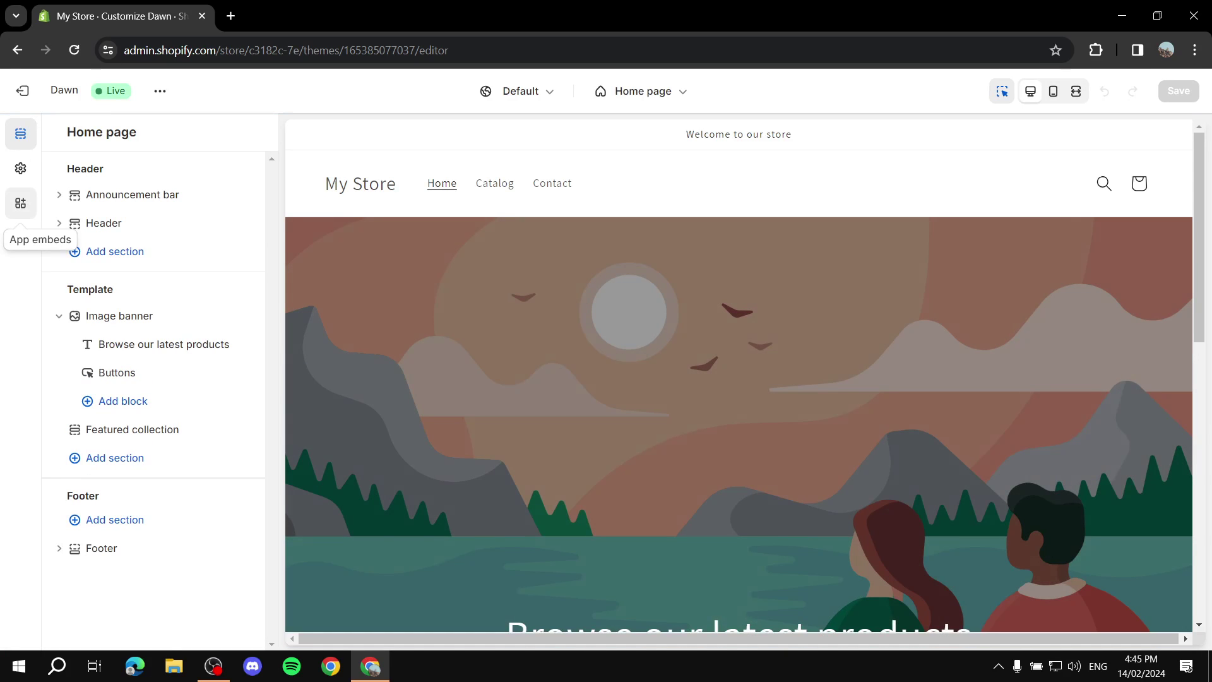
click(20, 202)
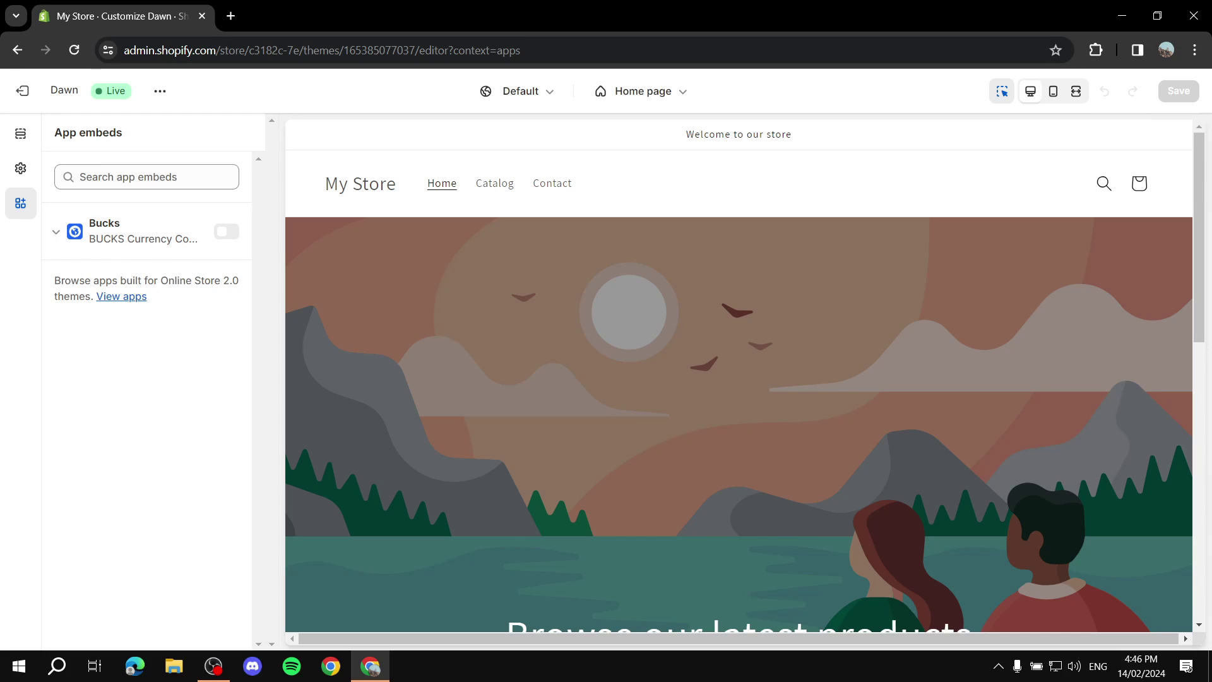
click(226, 231)
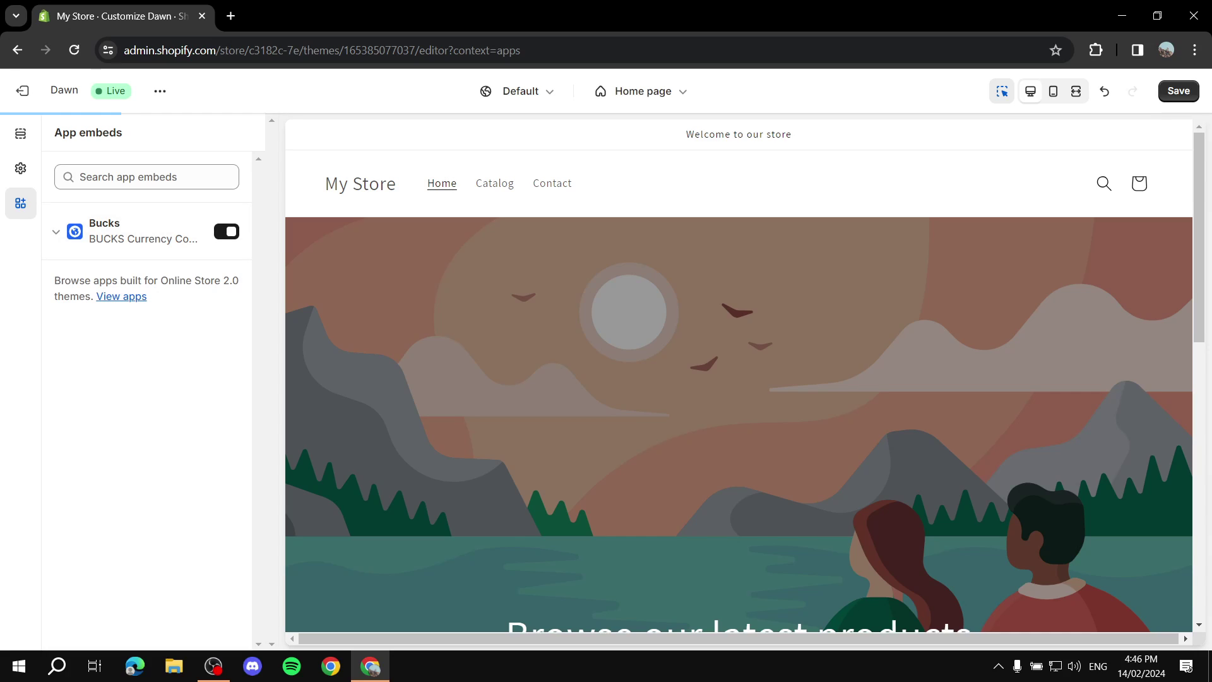
click(142, 231)
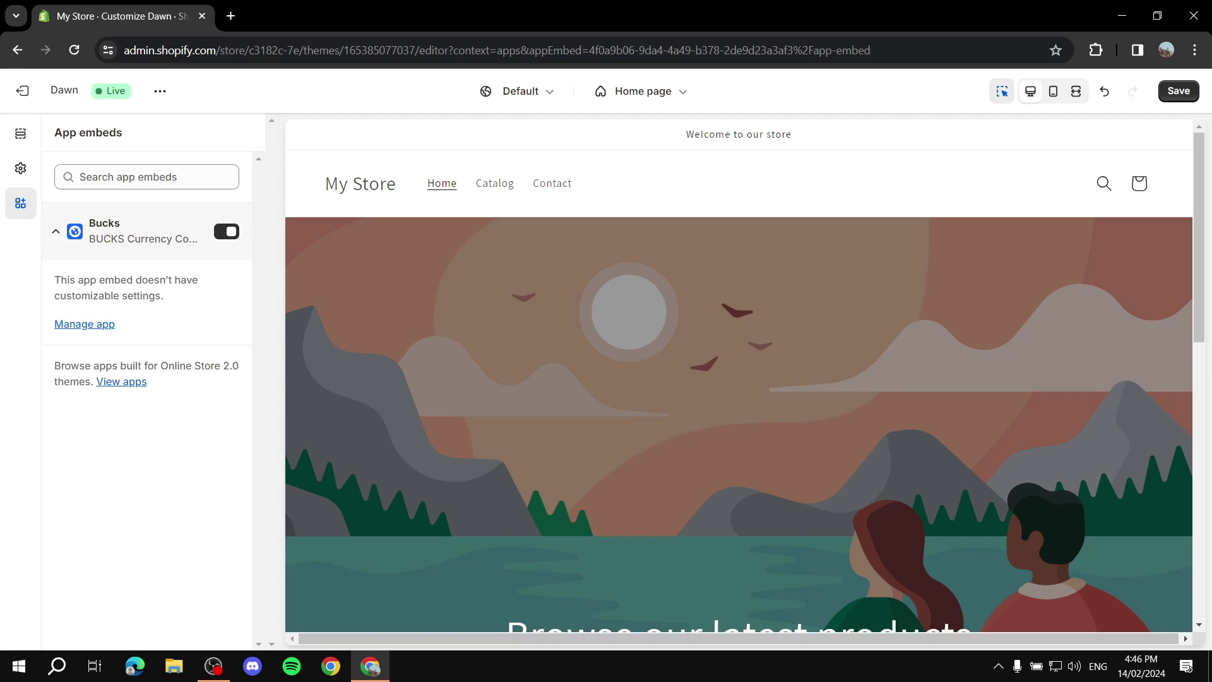
click(226, 231)
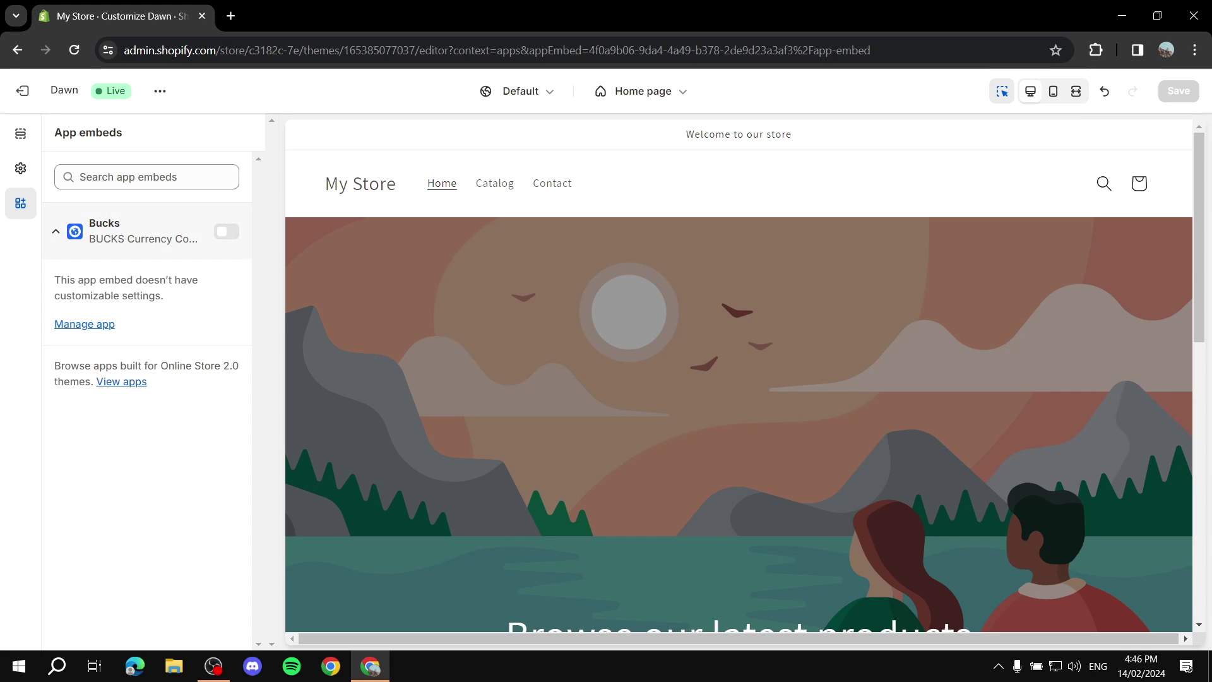
click(226, 231)
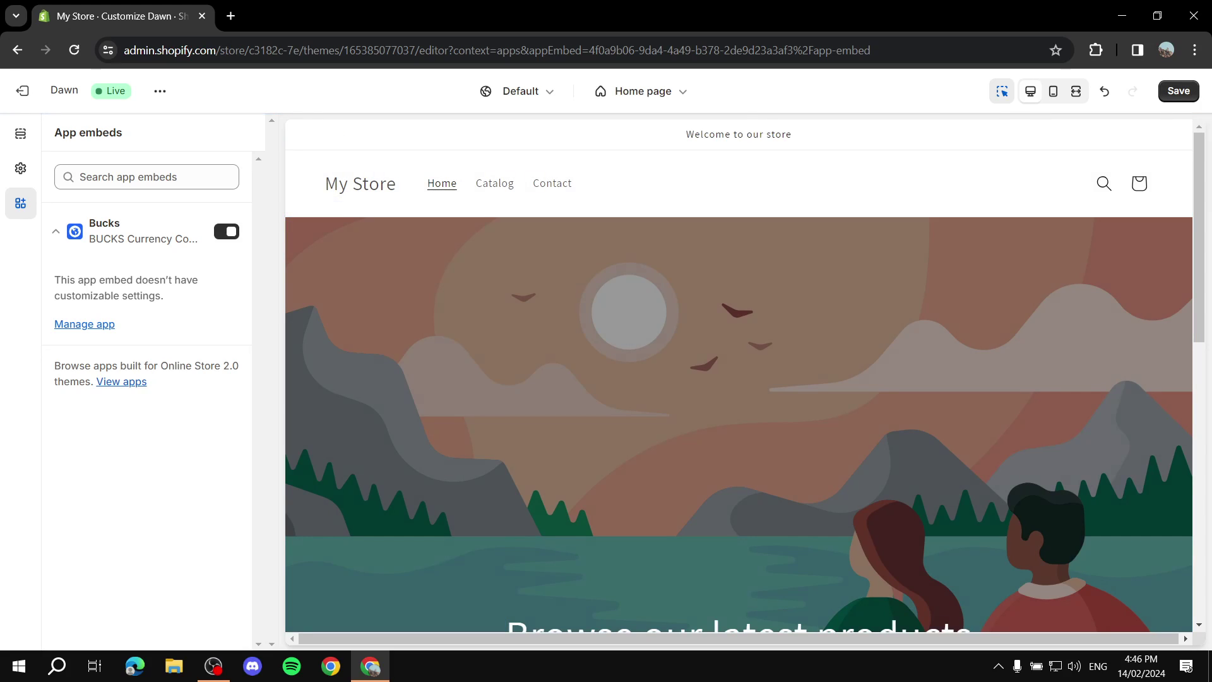
key(ctrl+s)
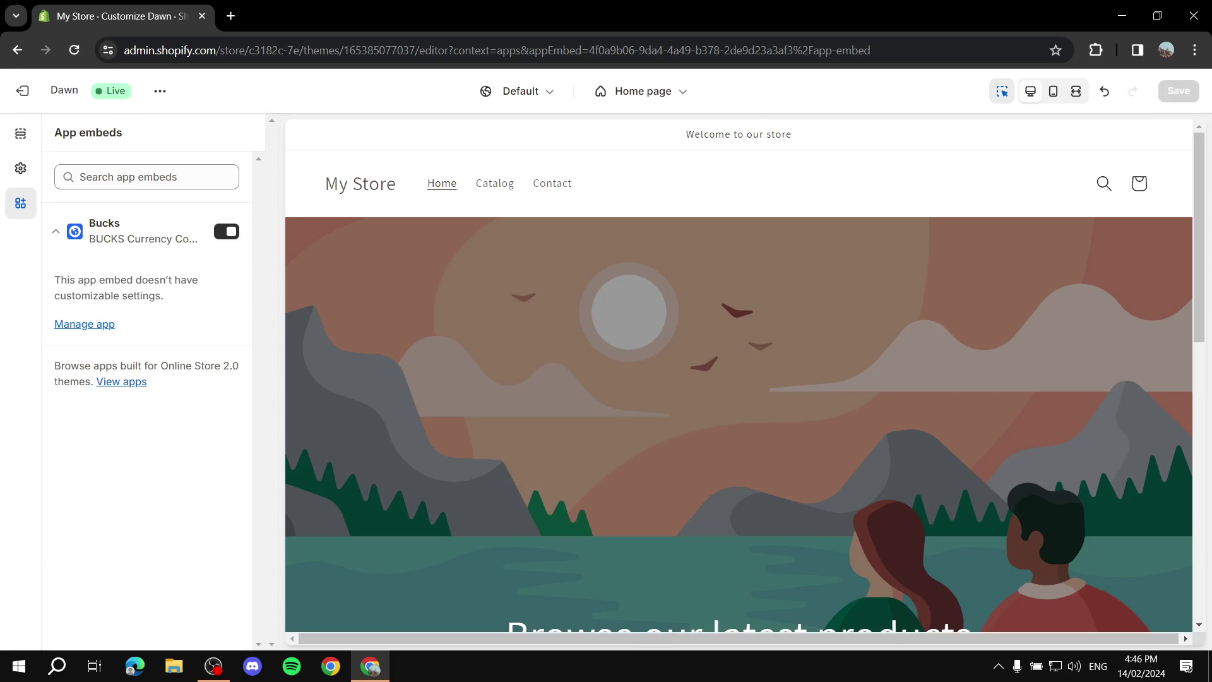
click(22, 91)
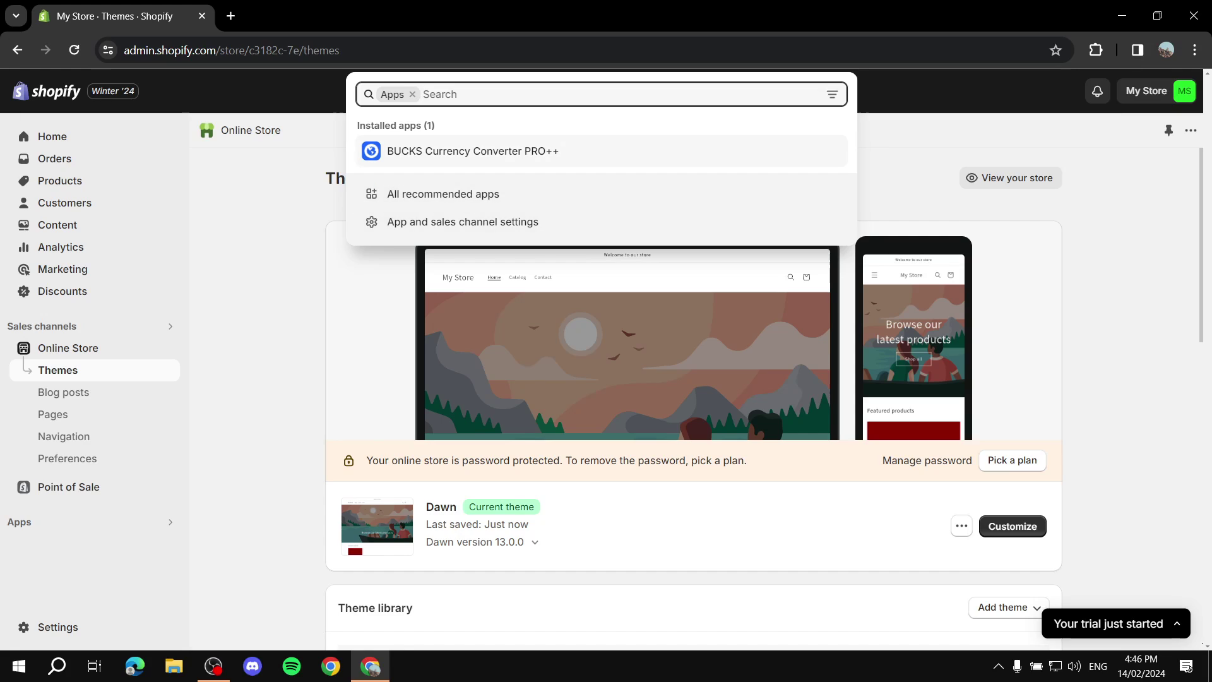
Step: Open the settings of BUCKS Currency Converter PRO++, turn the app on and complete the "Enable App" step
click(472, 151)
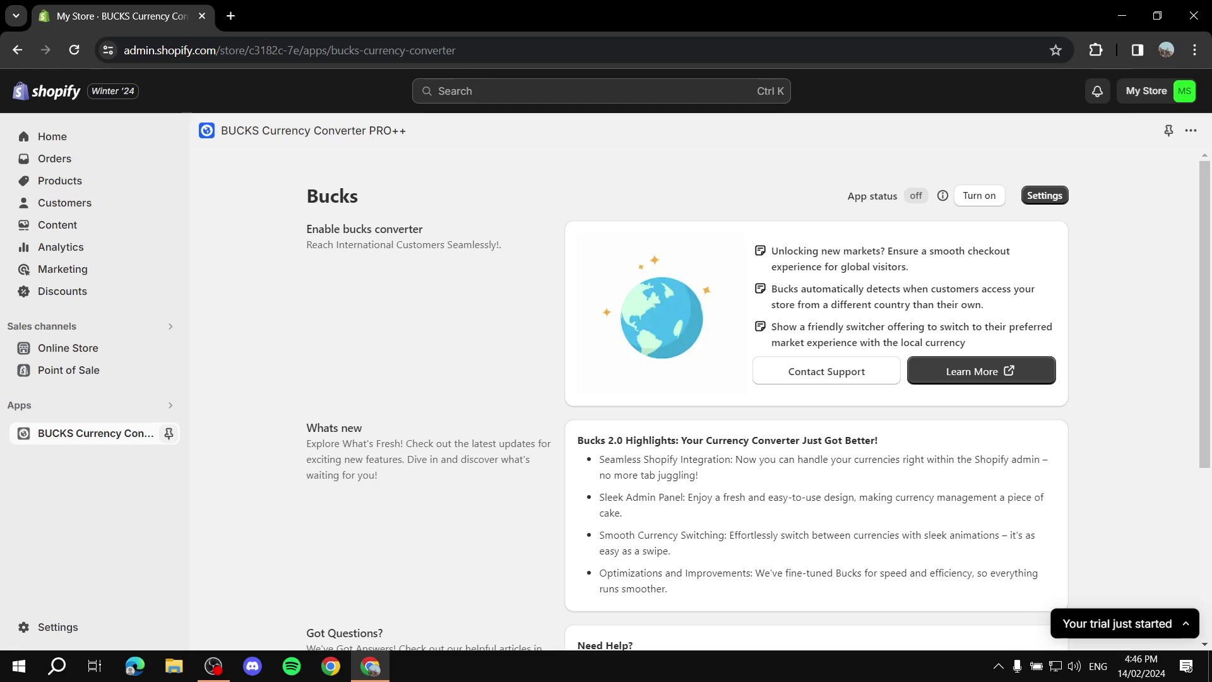
click(1044, 195)
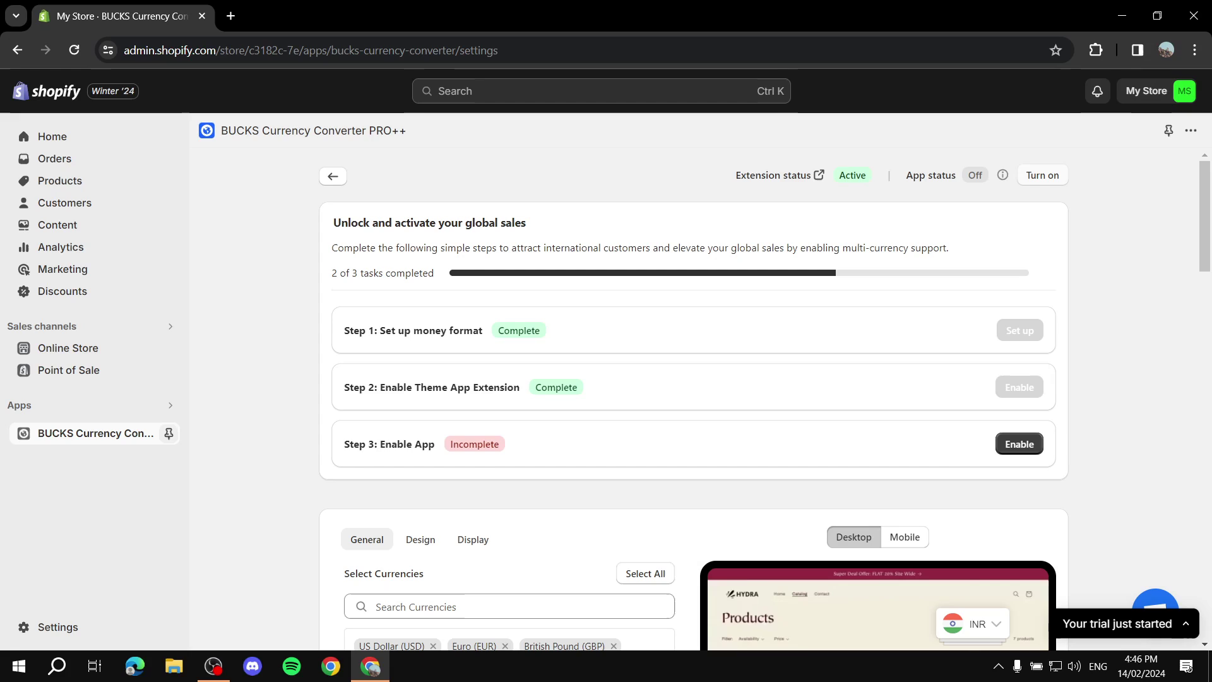
click(1041, 174)
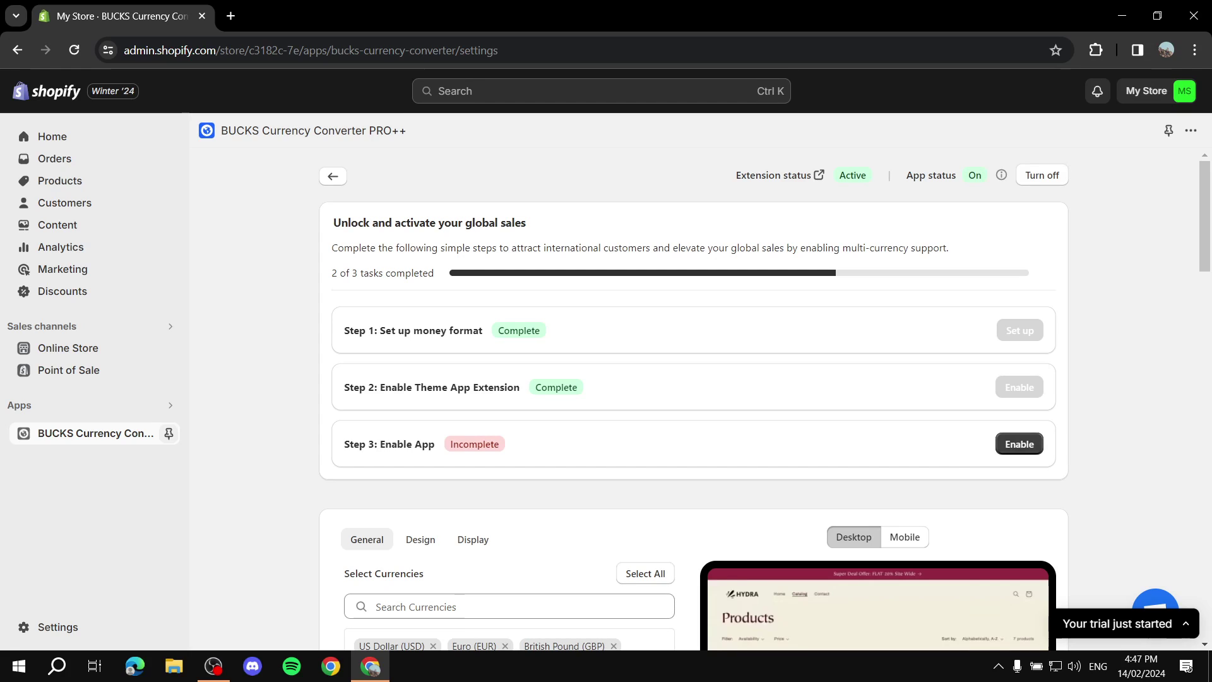
click(1019, 444)
scroll(693, 397, down, 5)
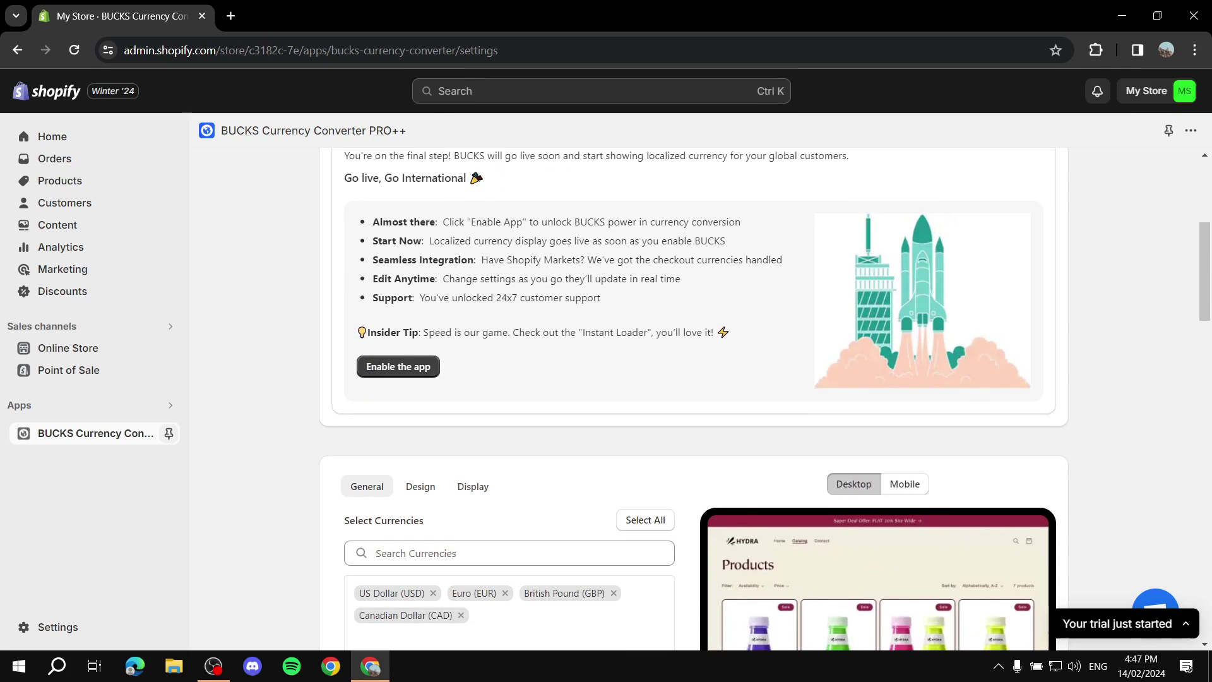
click(398, 366)
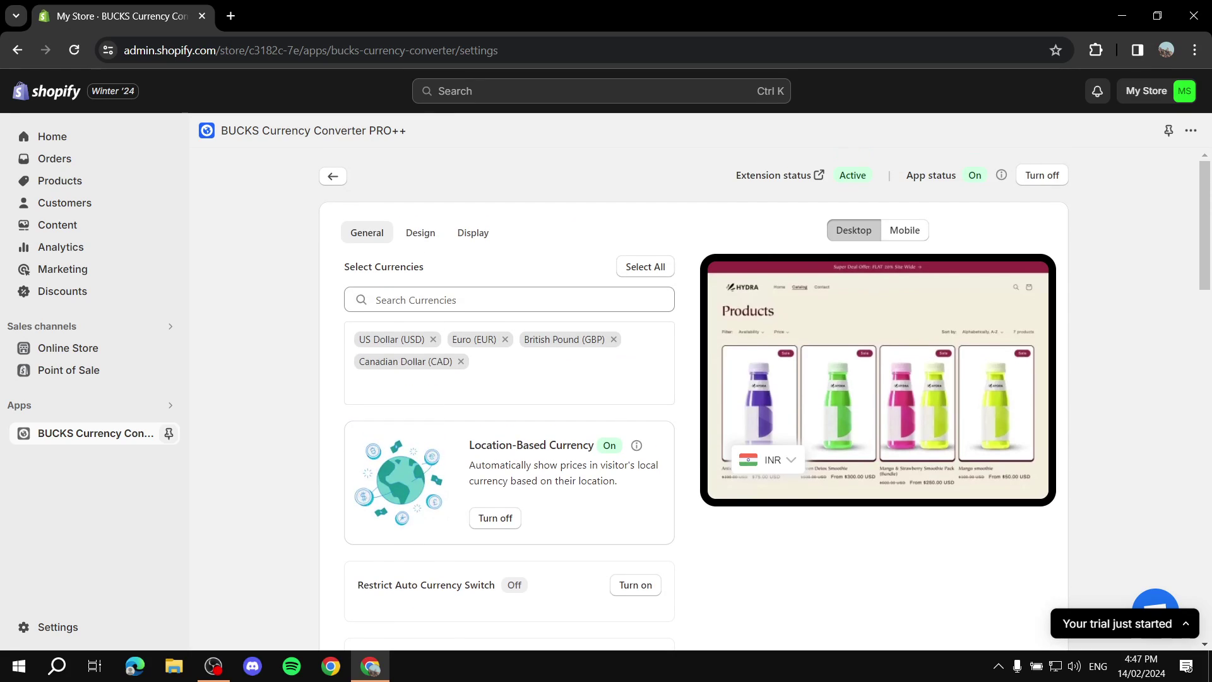
Step: Examine the General, Design and Display settings of the BUCKS currency converter
scroll(693, 398, down, 12)
scroll(693, 397, up, 12)
click(420, 232)
click(472, 232)
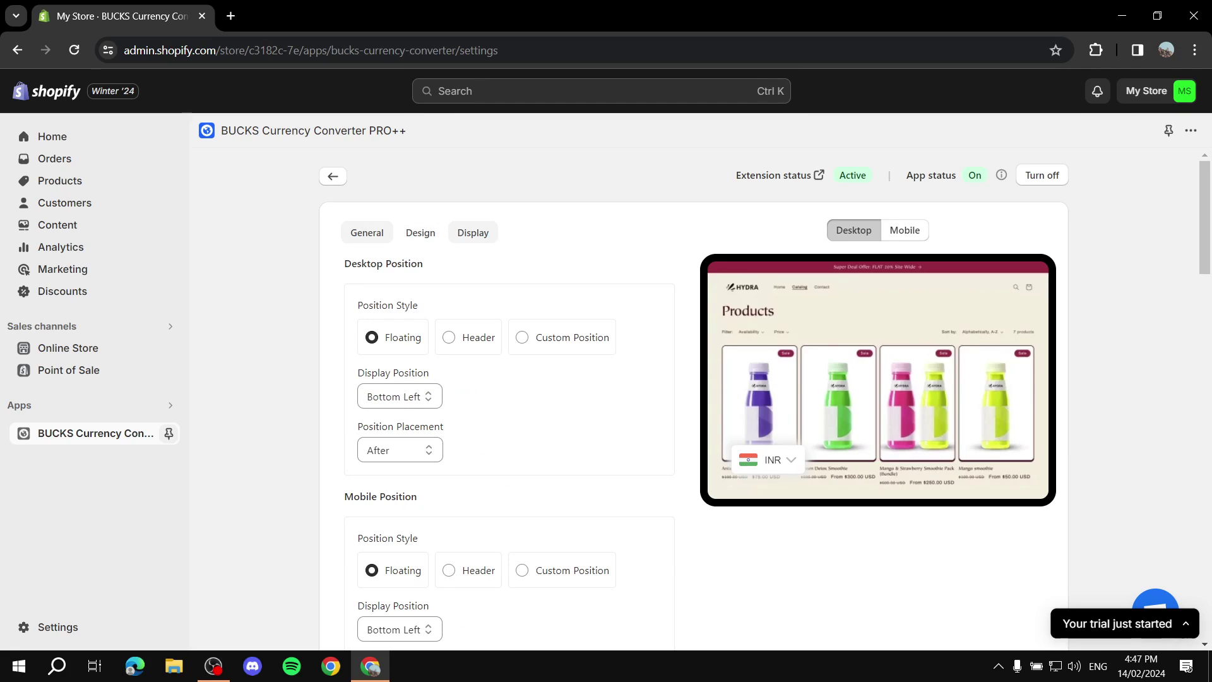
click(366, 233)
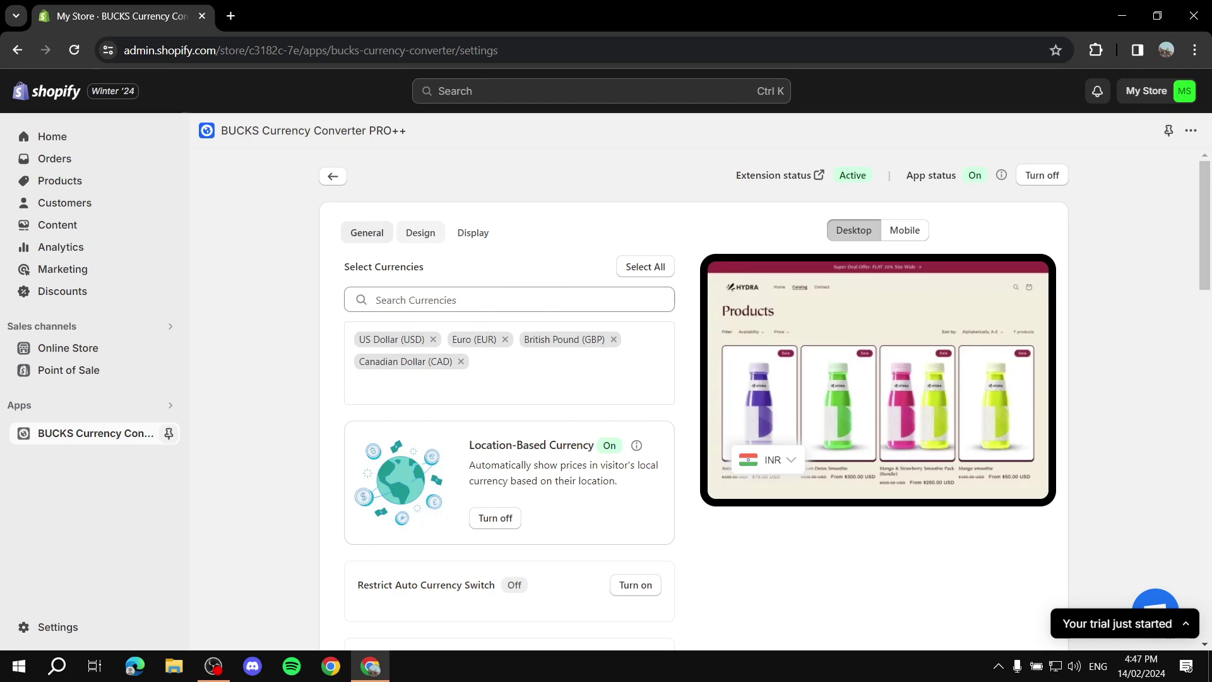
click(420, 233)
click(472, 233)
click(366, 232)
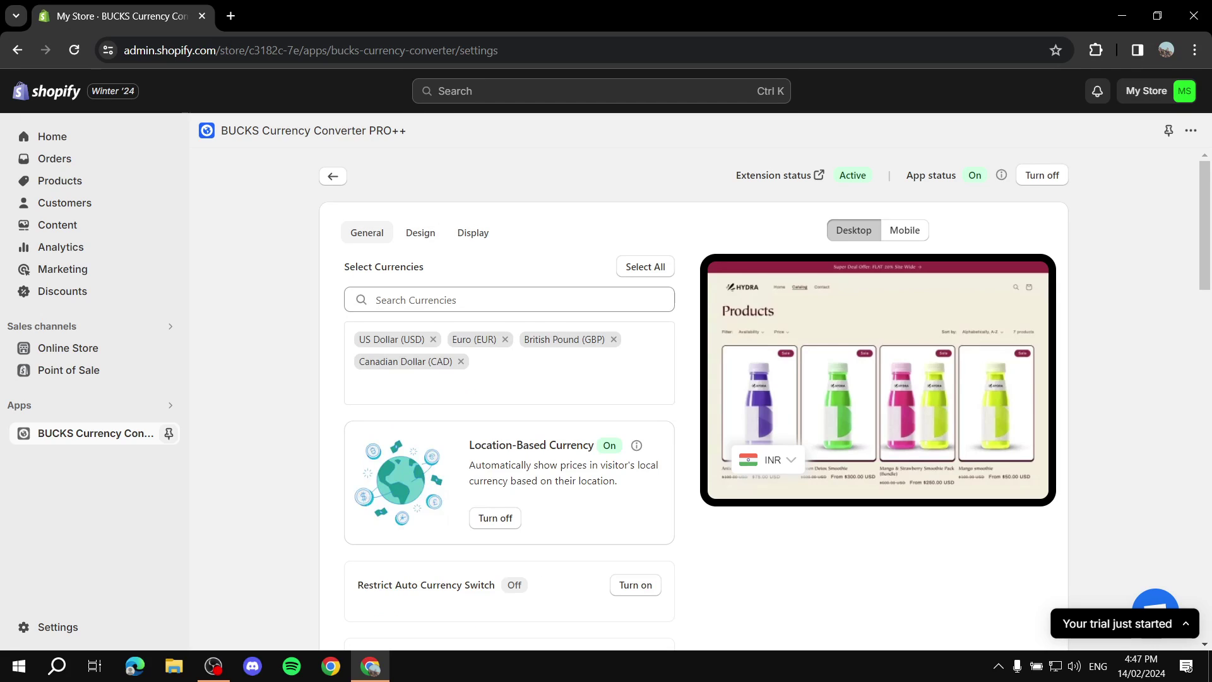
scroll(366, 232, down, 1)
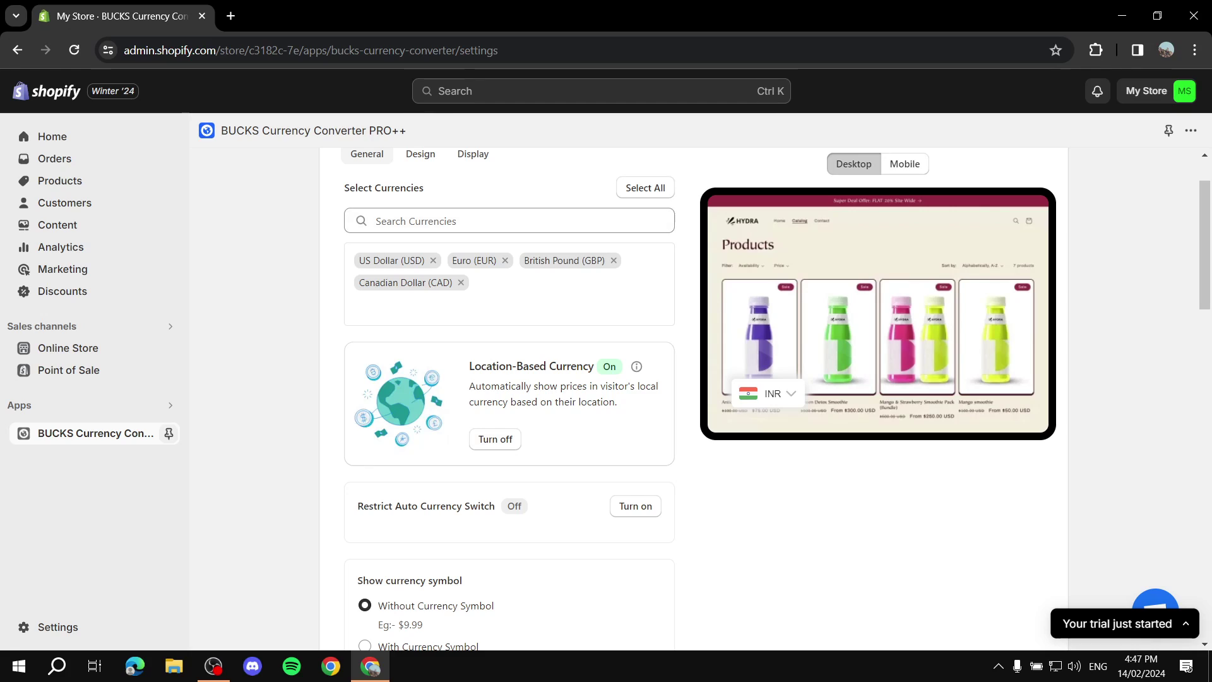
Step: Examine the full list of selectable currencies, the Location-Based Currency setting and the currency options in the desktop preview
click(375, 220)
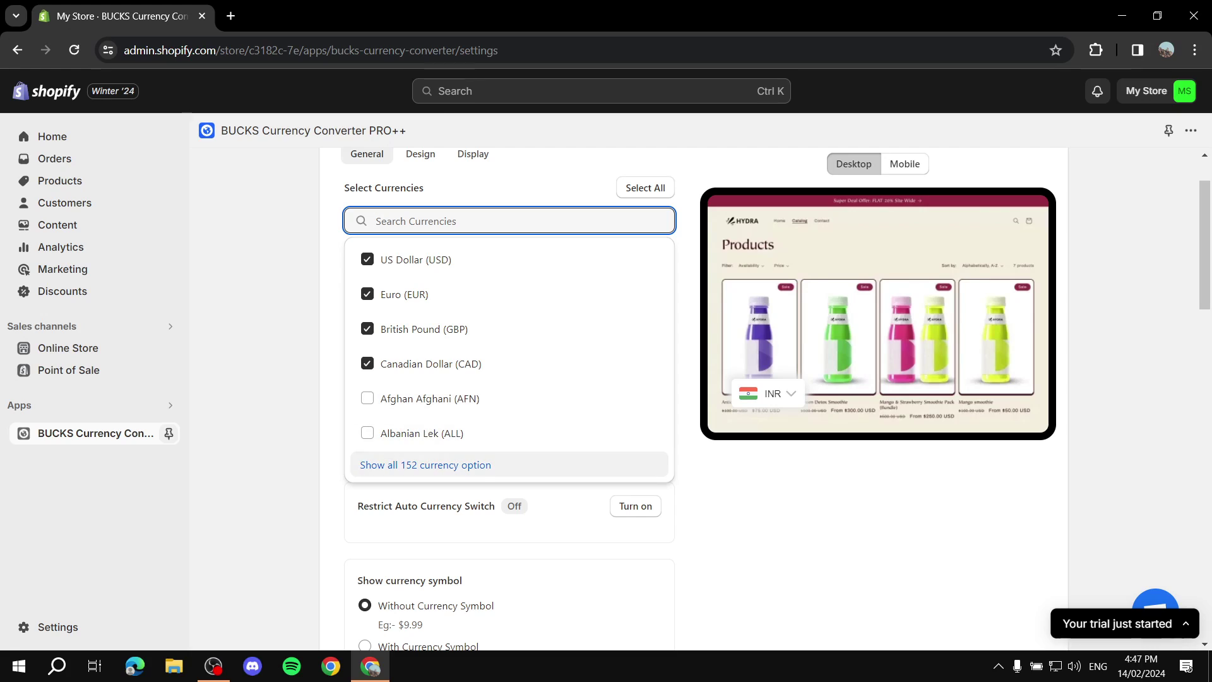
click(425, 464)
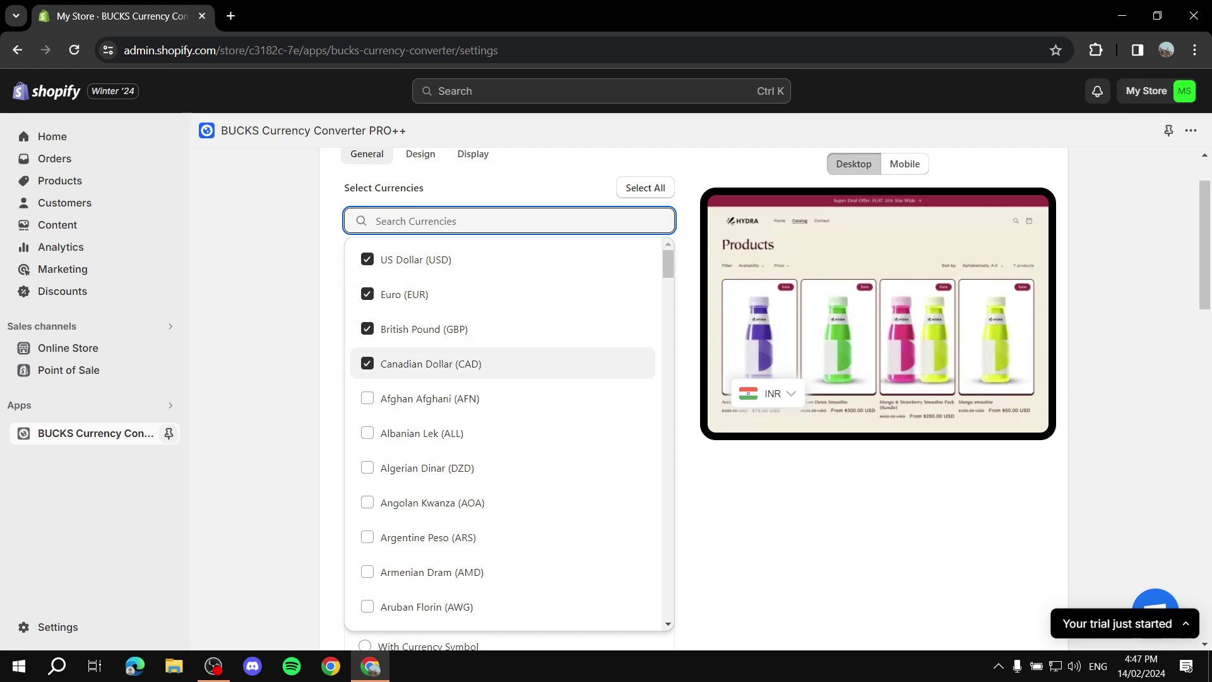
scroll(442, 344, down, 8)
click(1048, 318)
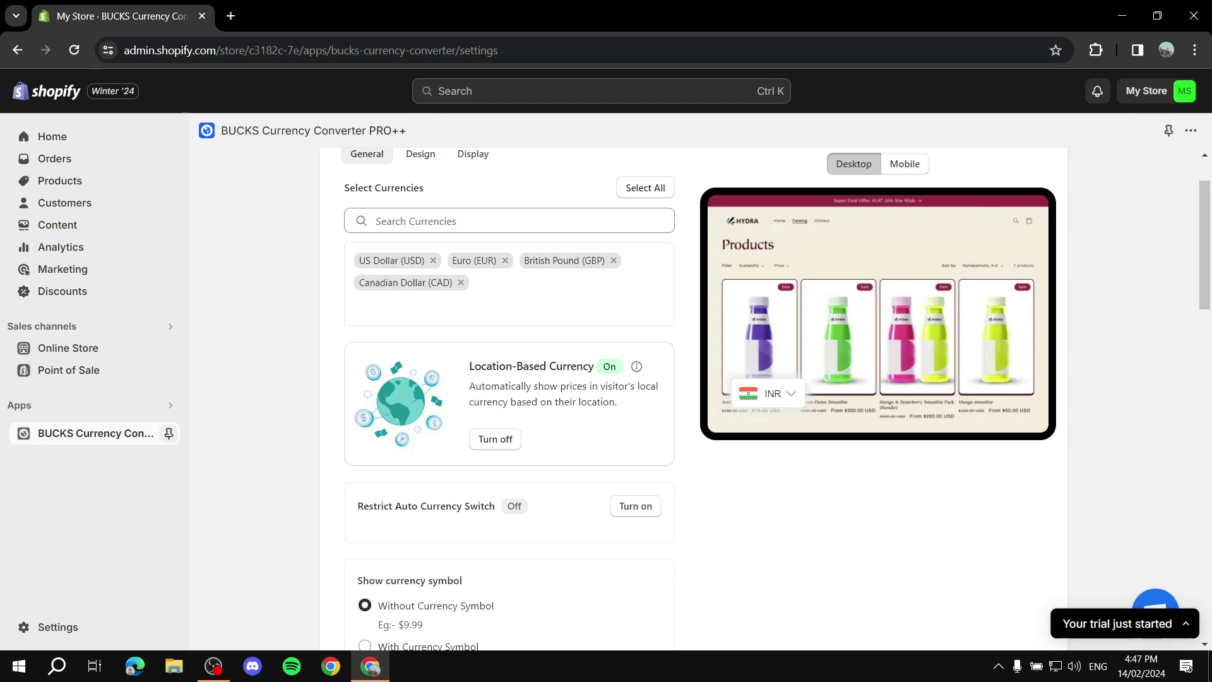
drag(469, 366, 594, 366)
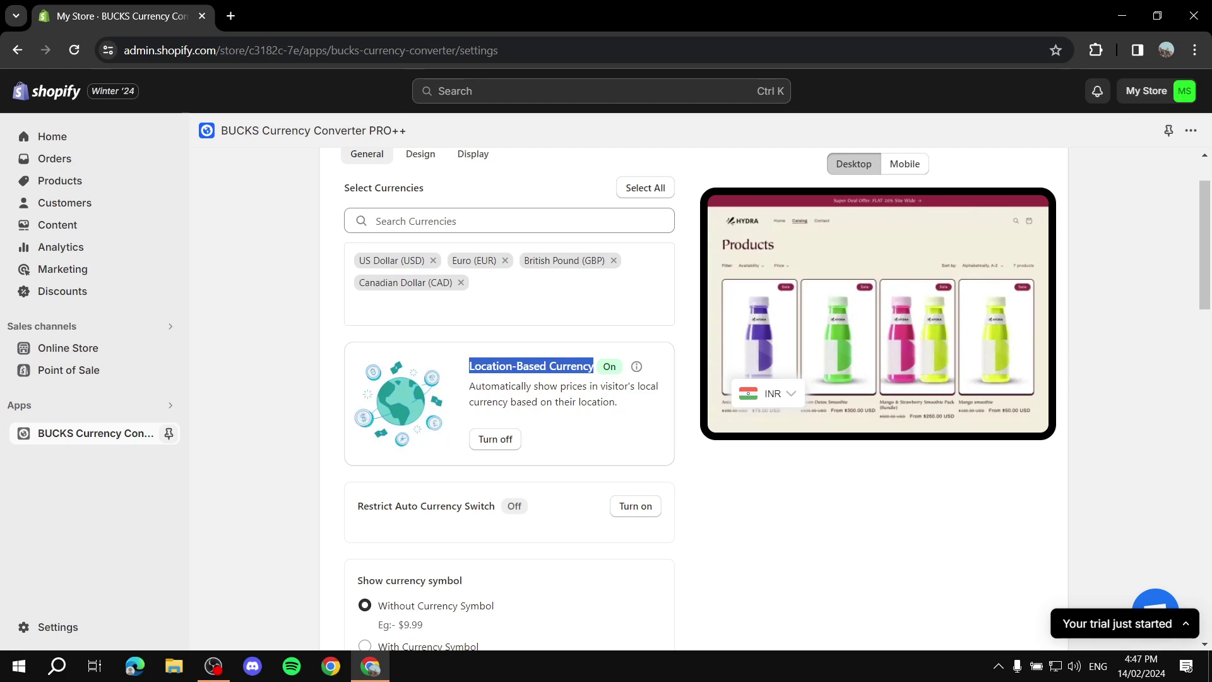
click(593, 366)
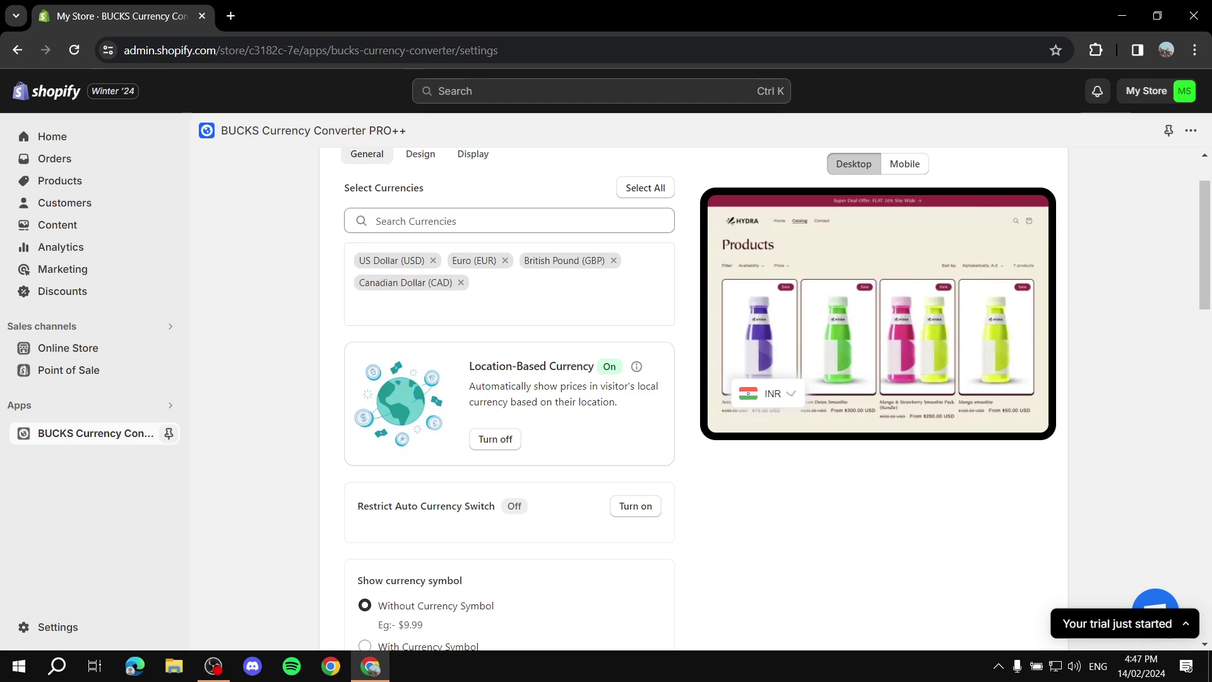
click(789, 392)
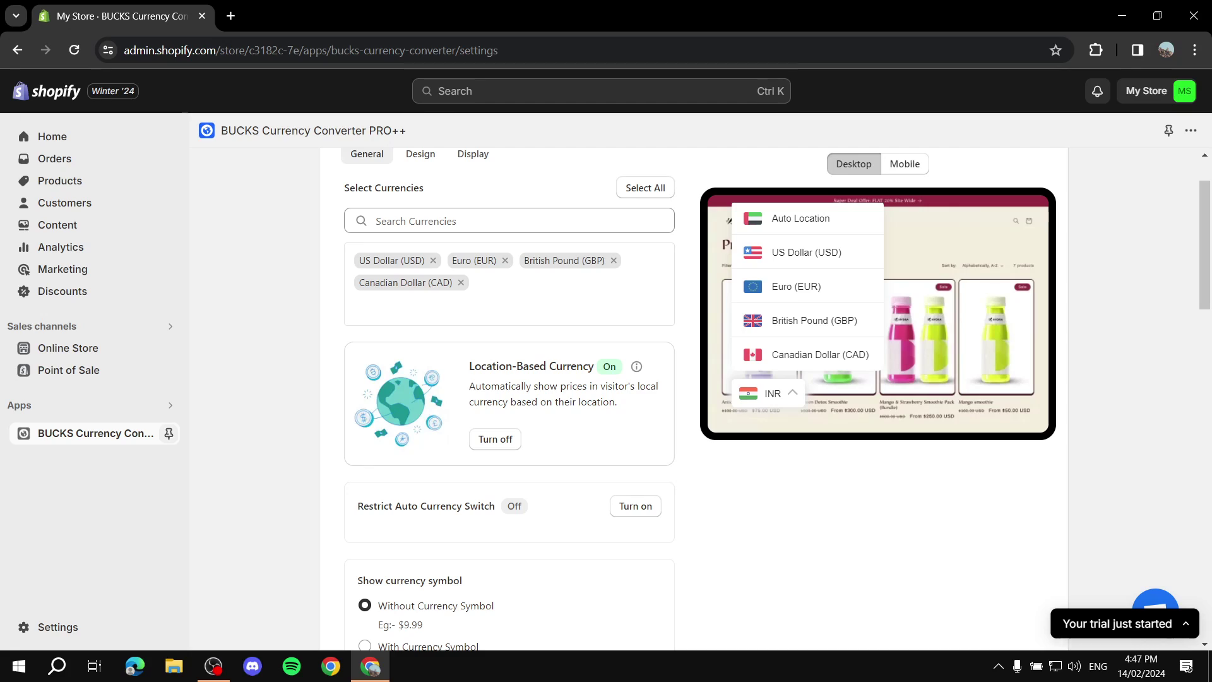
drag(869, 355, 771, 252)
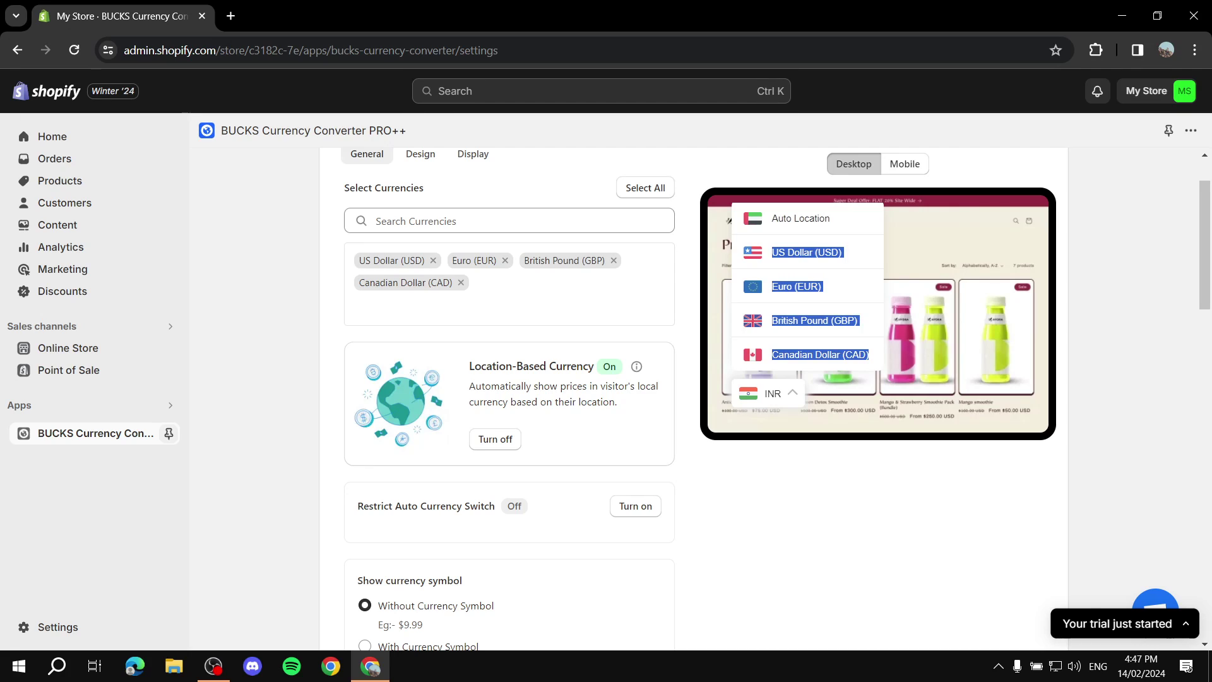
click(790, 393)
Step: Search the currencies for AED and add United Arab Emirates Dirham (AED) to the selected currencies
click(508, 220)
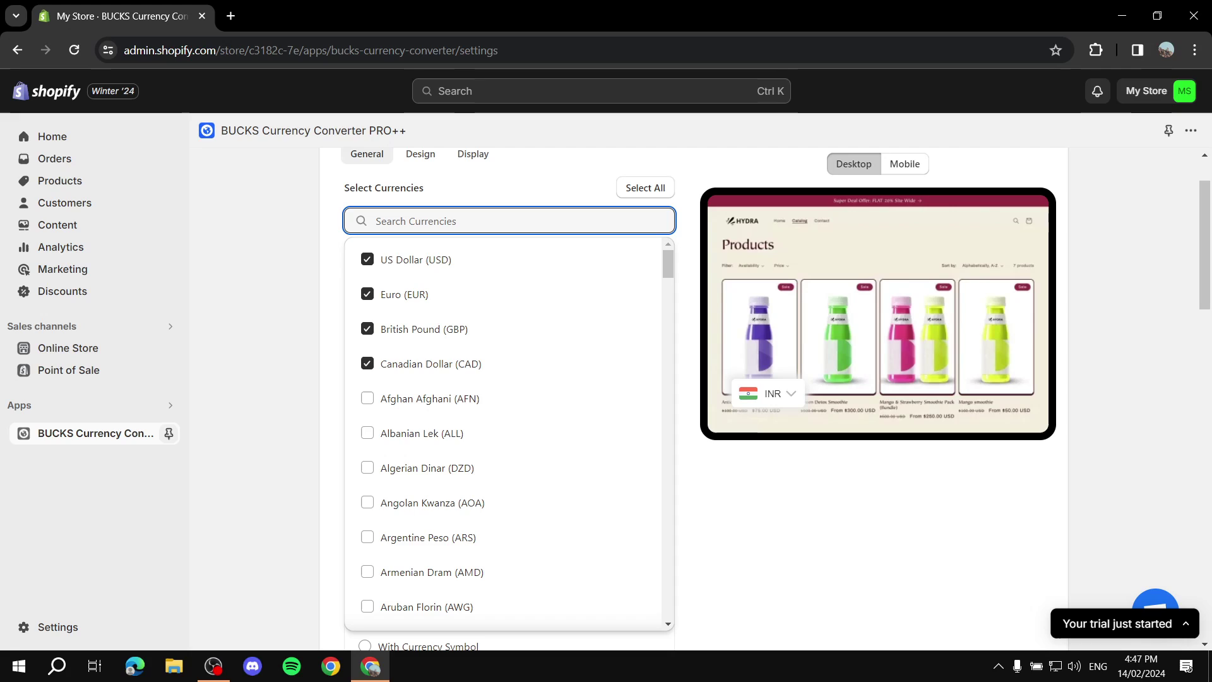
text(AED)
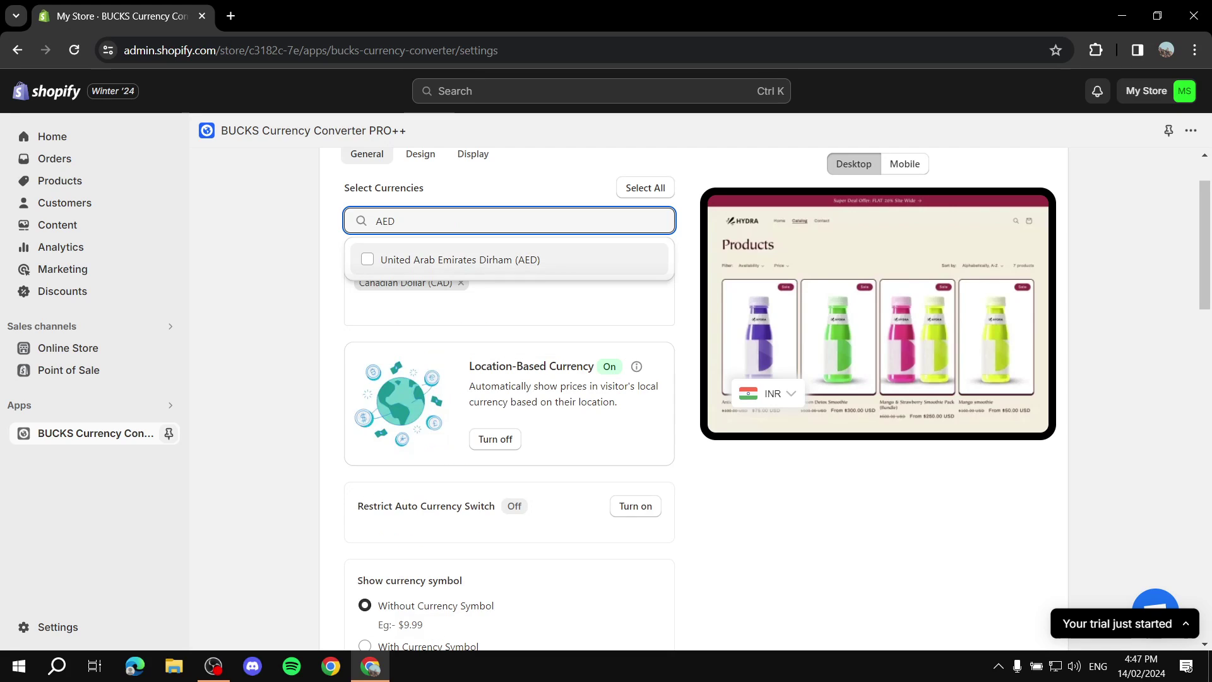
click(460, 259)
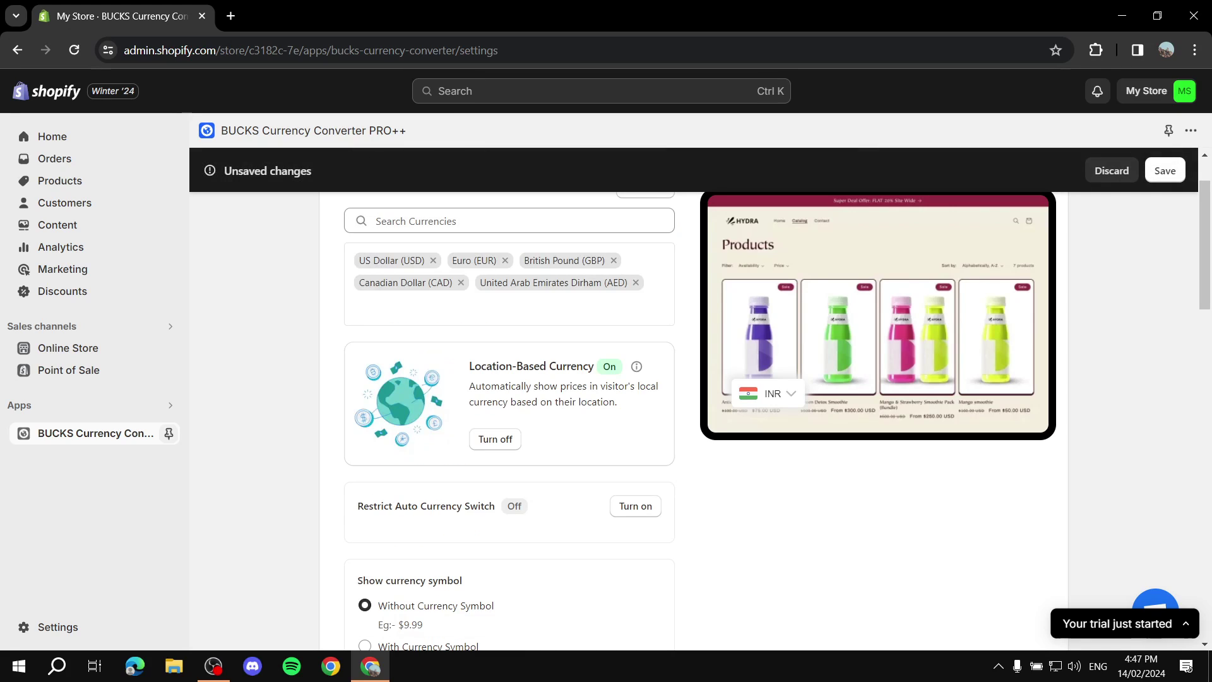
Step: Set the currency symbol display to With Currency Symbol
scroll(509, 379, down, 3)
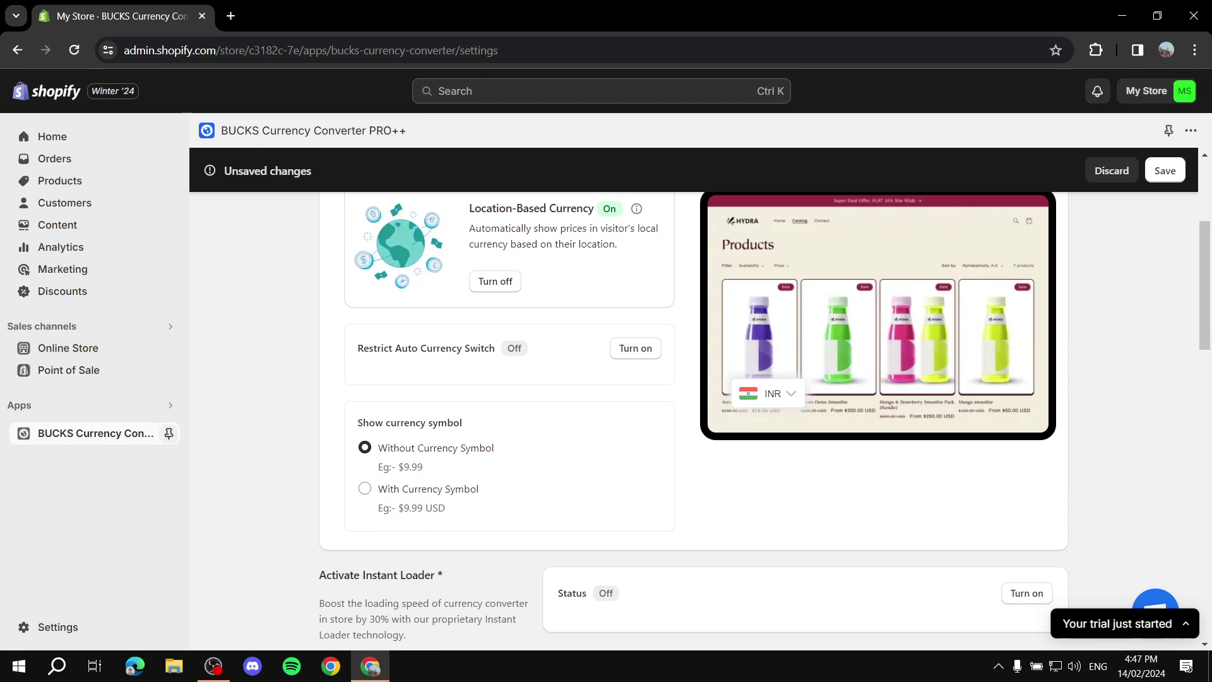
scroll(378, 410, down, 1)
click(365, 410)
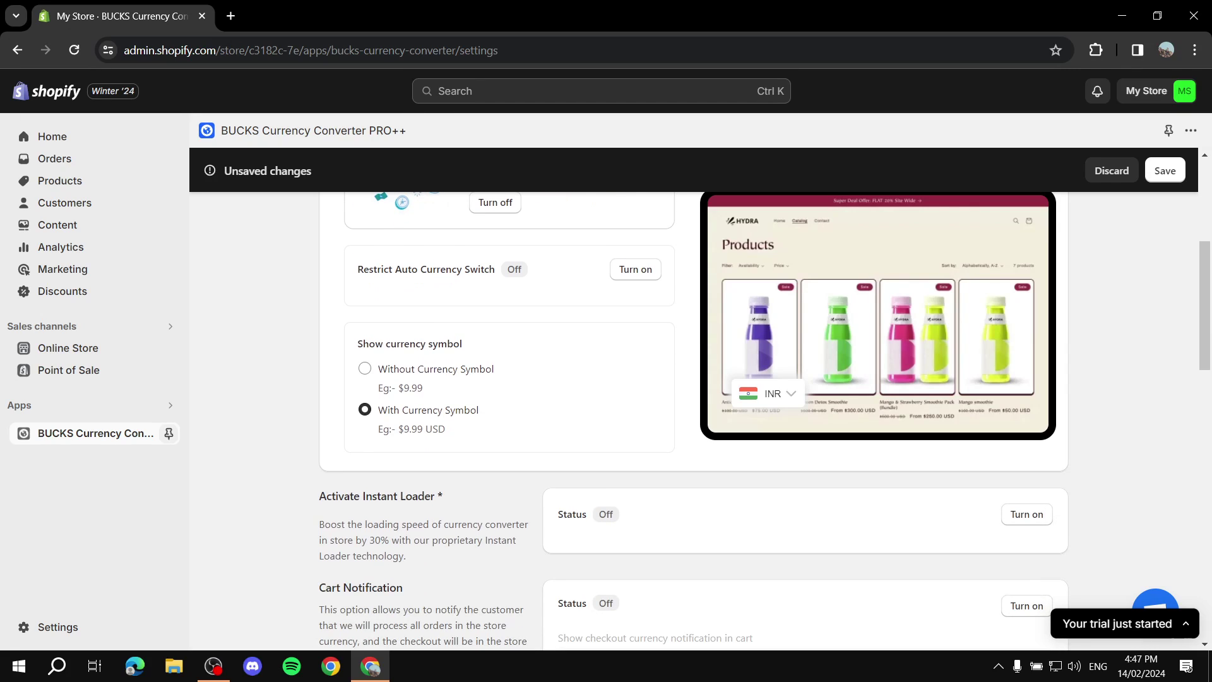
Step: Turn on both the Instant Loader and the Cart Notification
scroll(379, 411, down, 2)
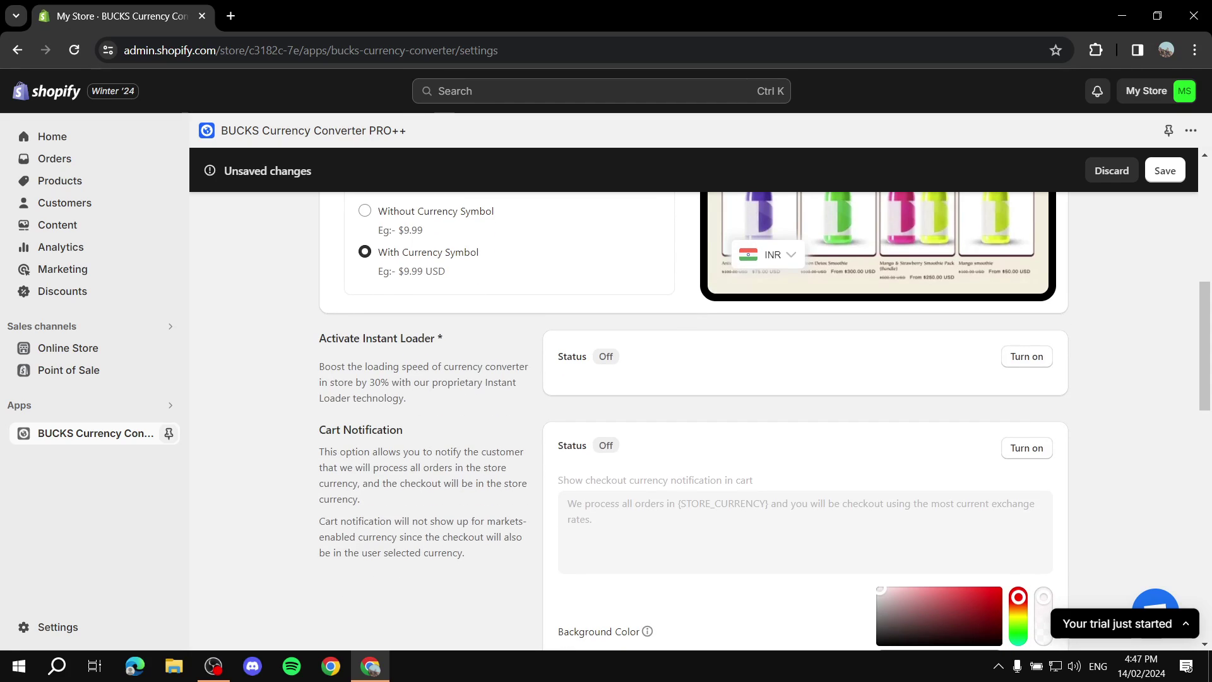
drag(319, 338, 434, 339)
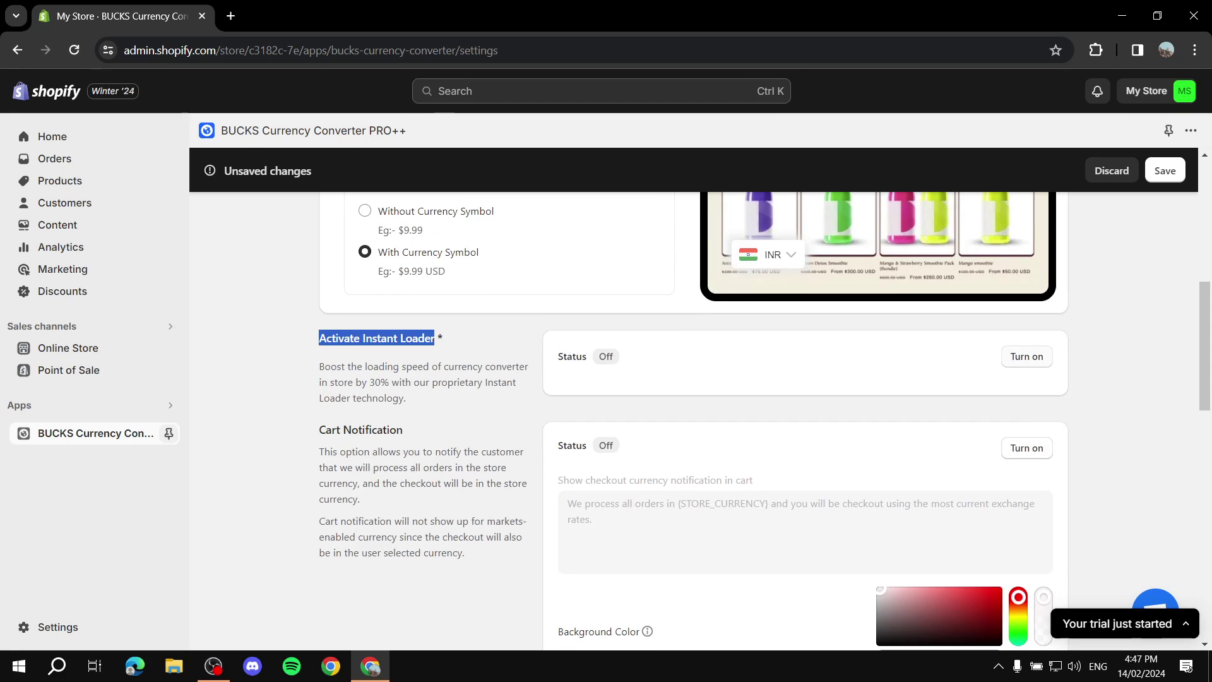
click(1026, 356)
click(1026, 447)
Step: Examine the cart notification message and colors, the price rounding options, the custom position placement and the advanced settings
scroll(805, 404, down, 2)
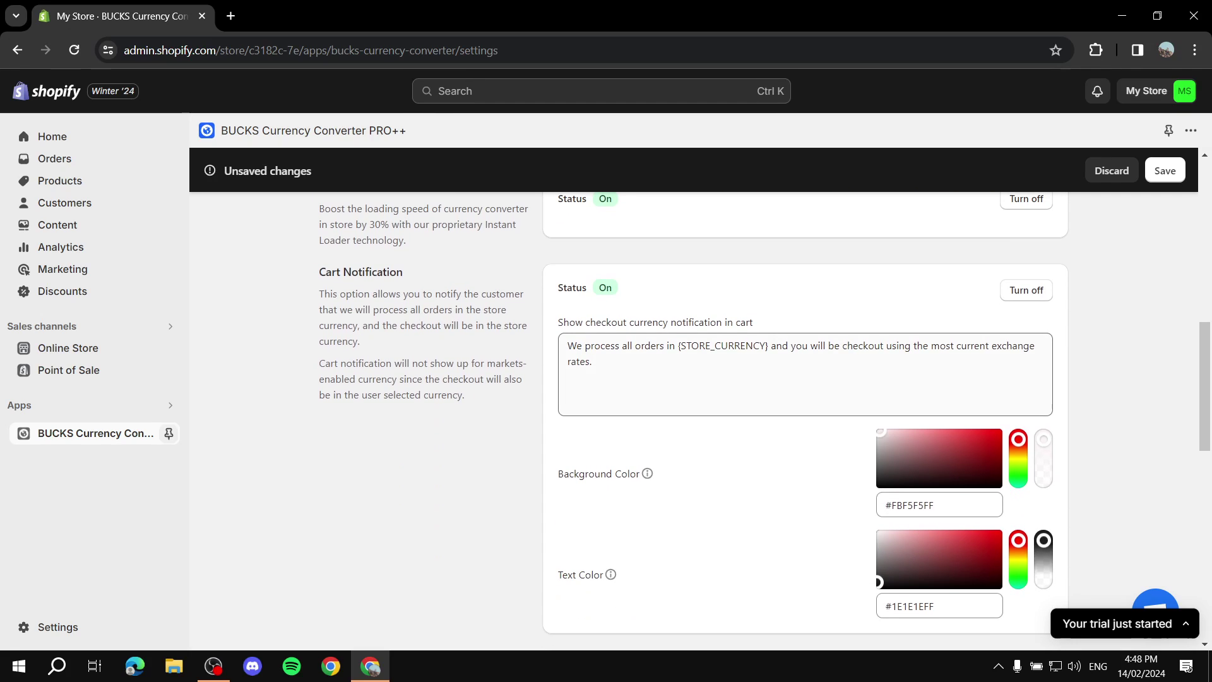
drag(568, 346, 768, 345)
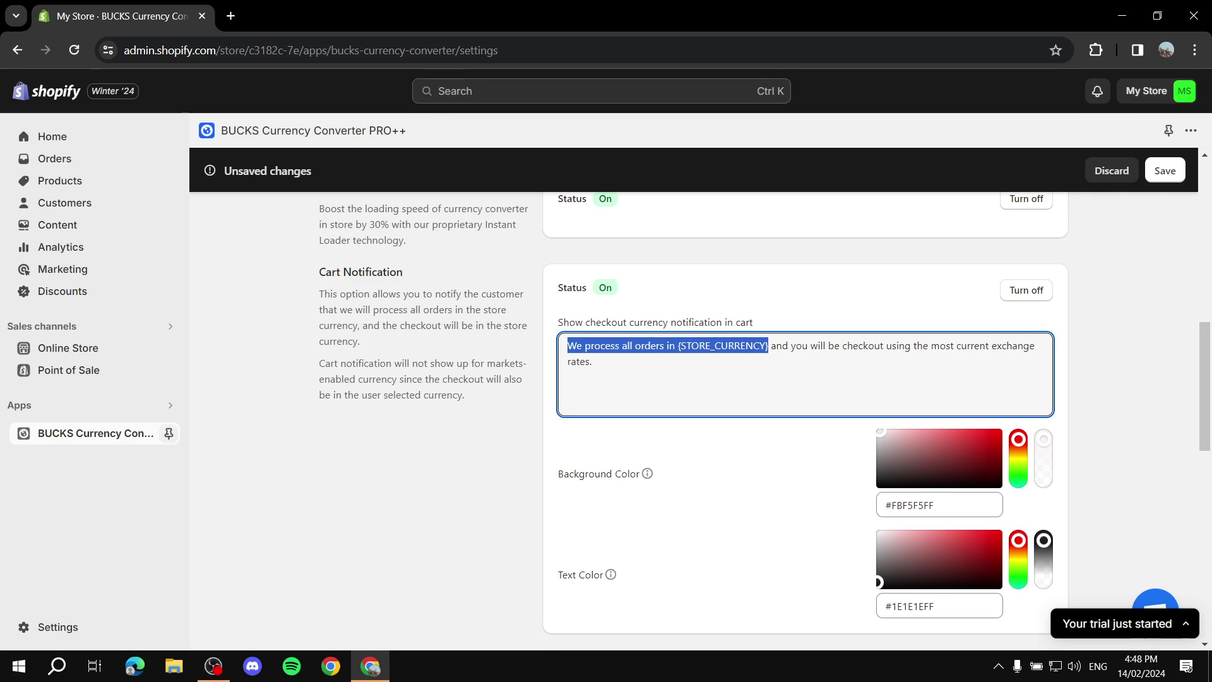
click(592, 361)
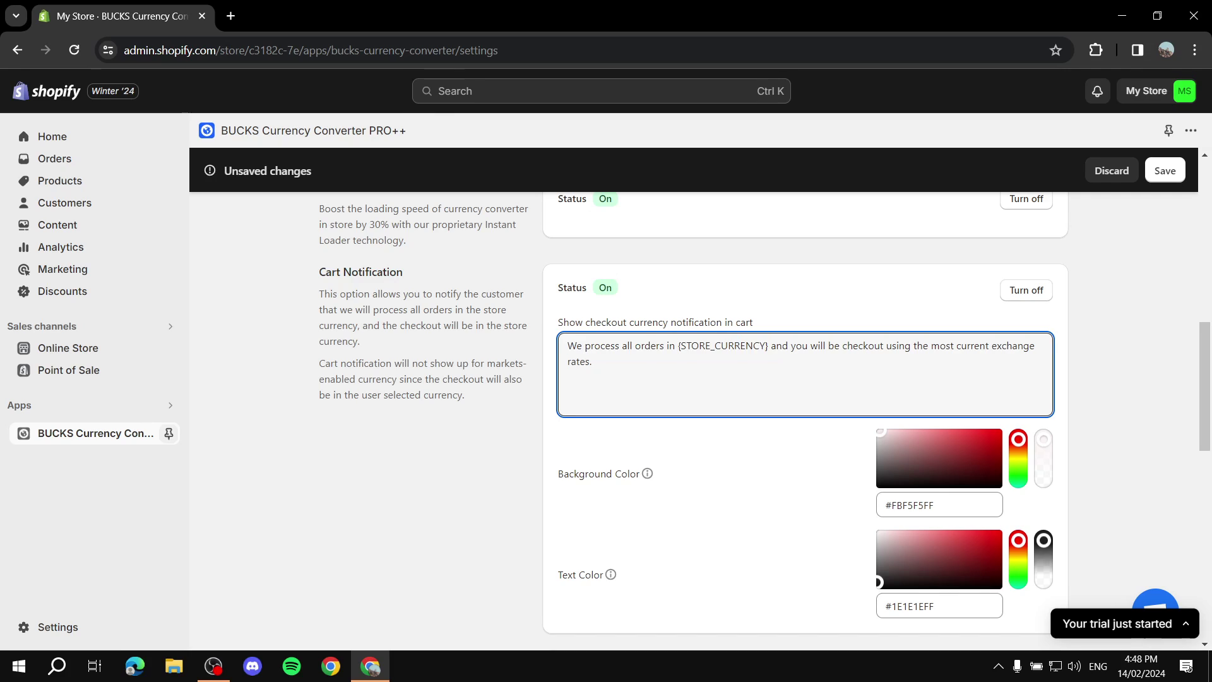
drag(770, 346, 592, 361)
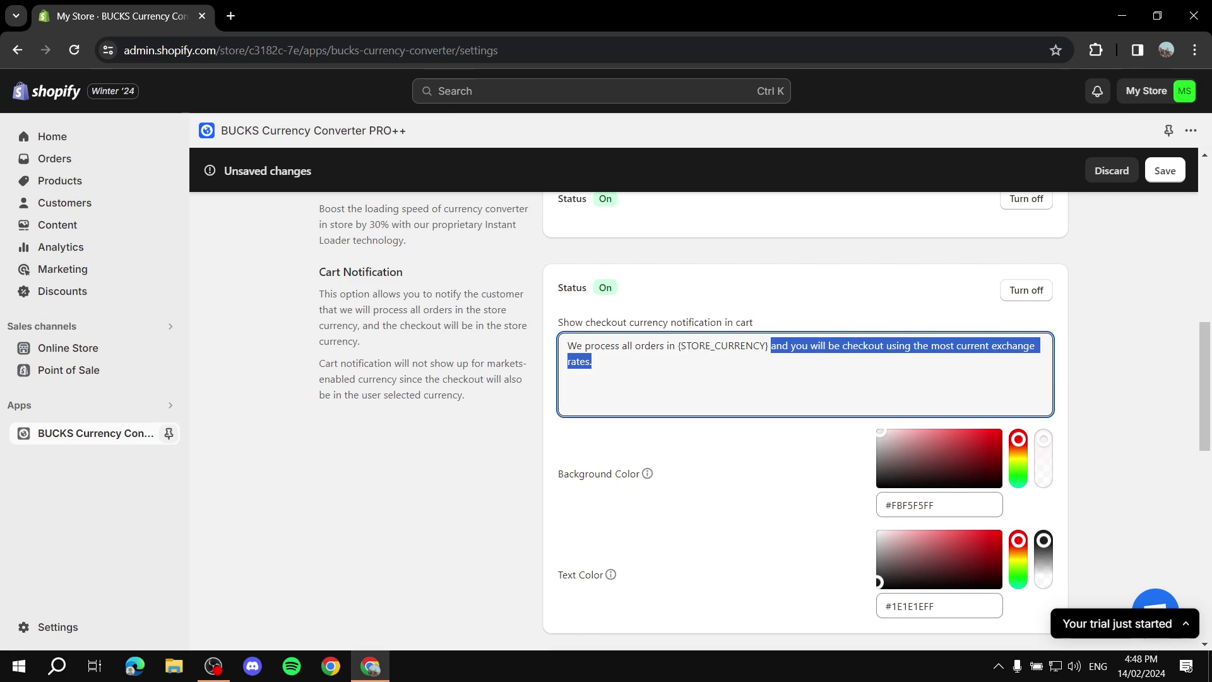
click(591, 361)
scroll(763, 423, down, 6)
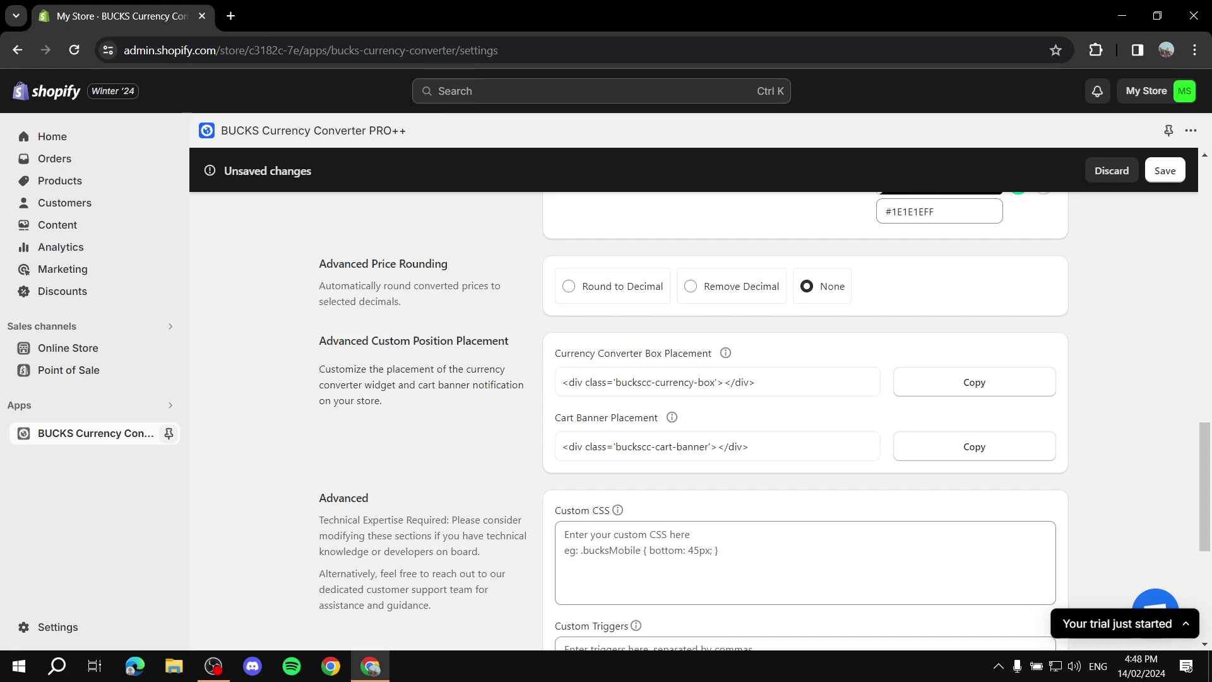
scroll(805, 410, down, 3)
scroll(804, 410, up, 2)
scroll(805, 410, up, 4)
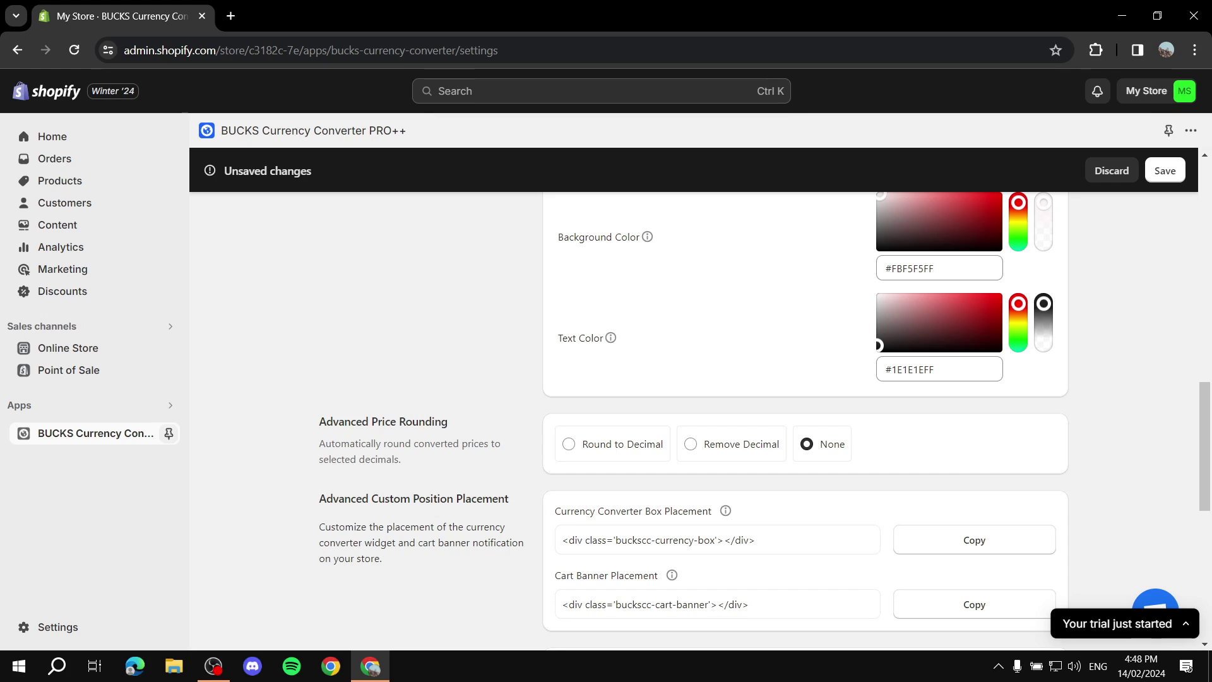
scroll(805, 410, up, 8)
scroll(508, 410, up, 3)
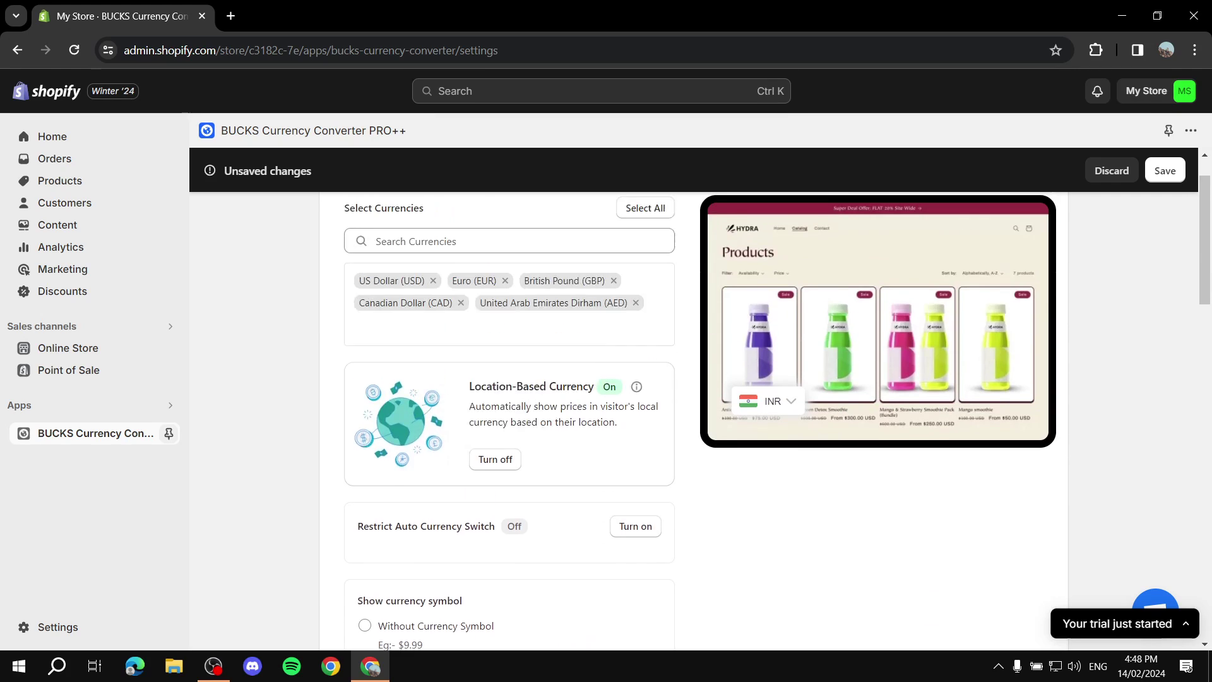
Step: In the Design settings, choose Show flag and currency as the currency box's display mode
click(420, 232)
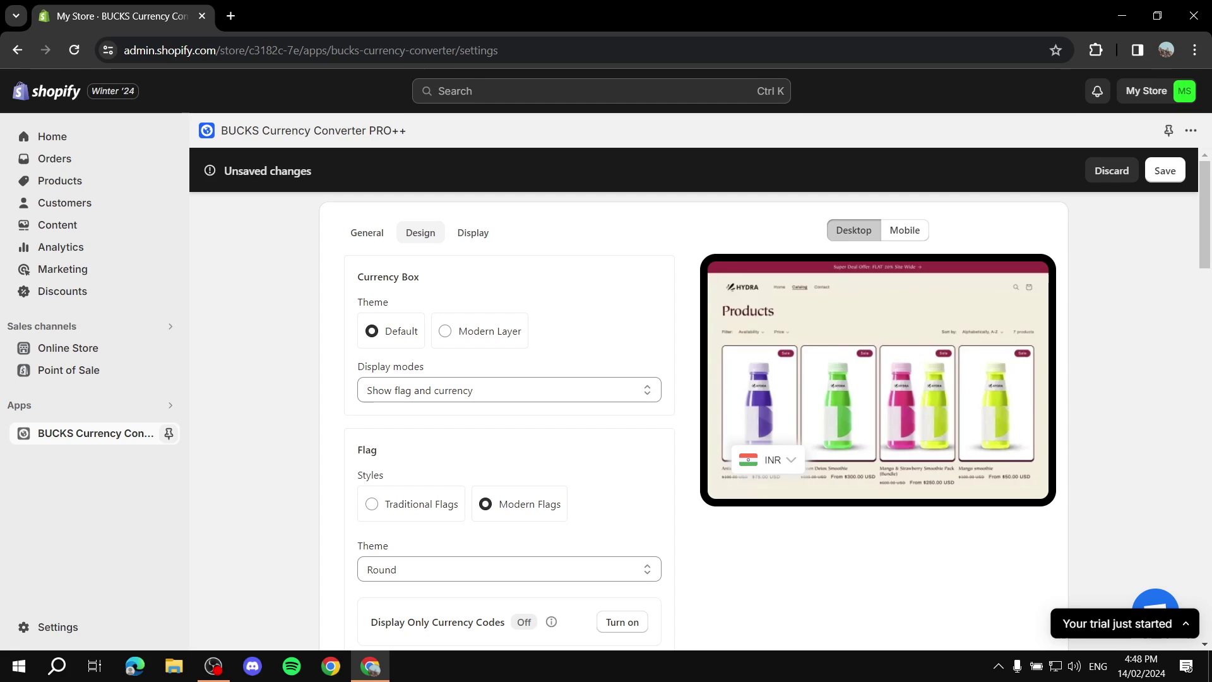
click(508, 390)
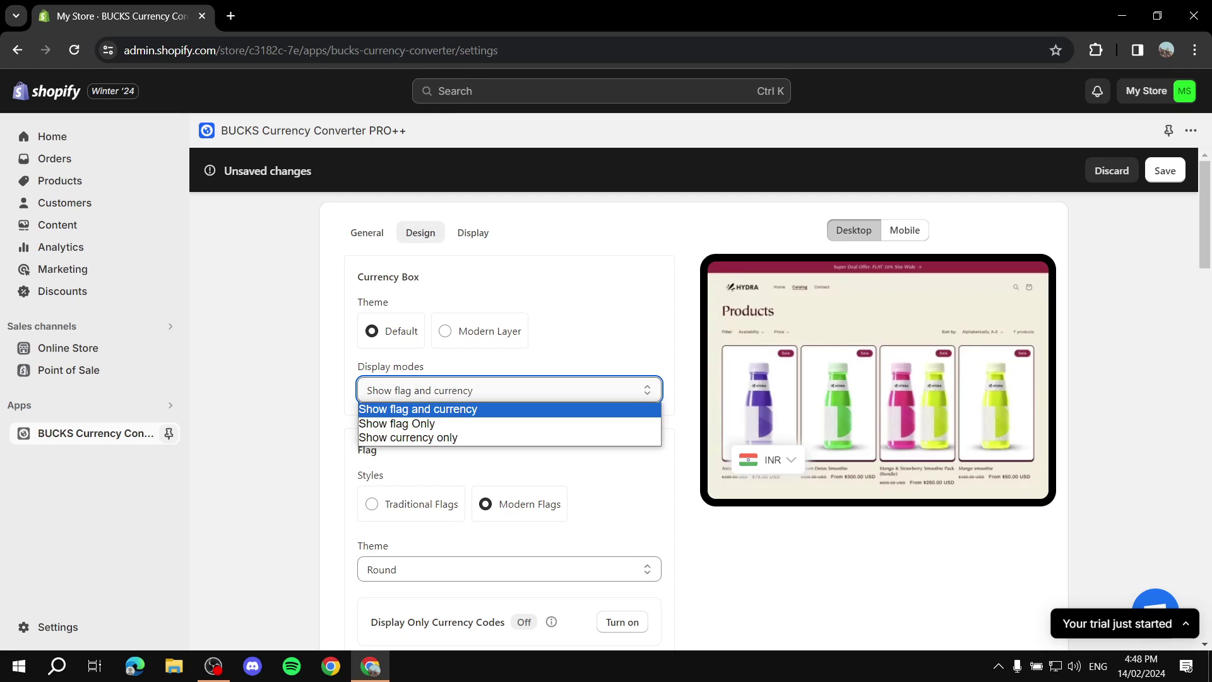
click(509, 409)
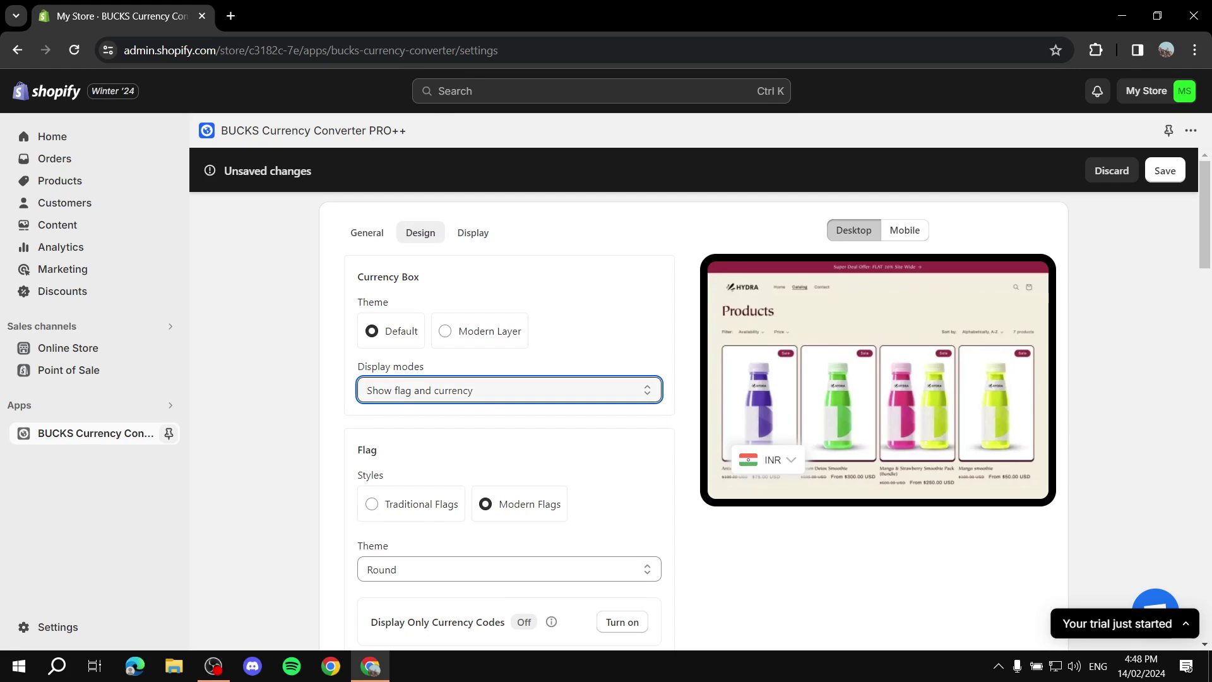
Step: Set the flag theme to Flat and the flag style to Traditional Flags
scroll(508, 404, down, 2)
click(509, 411)
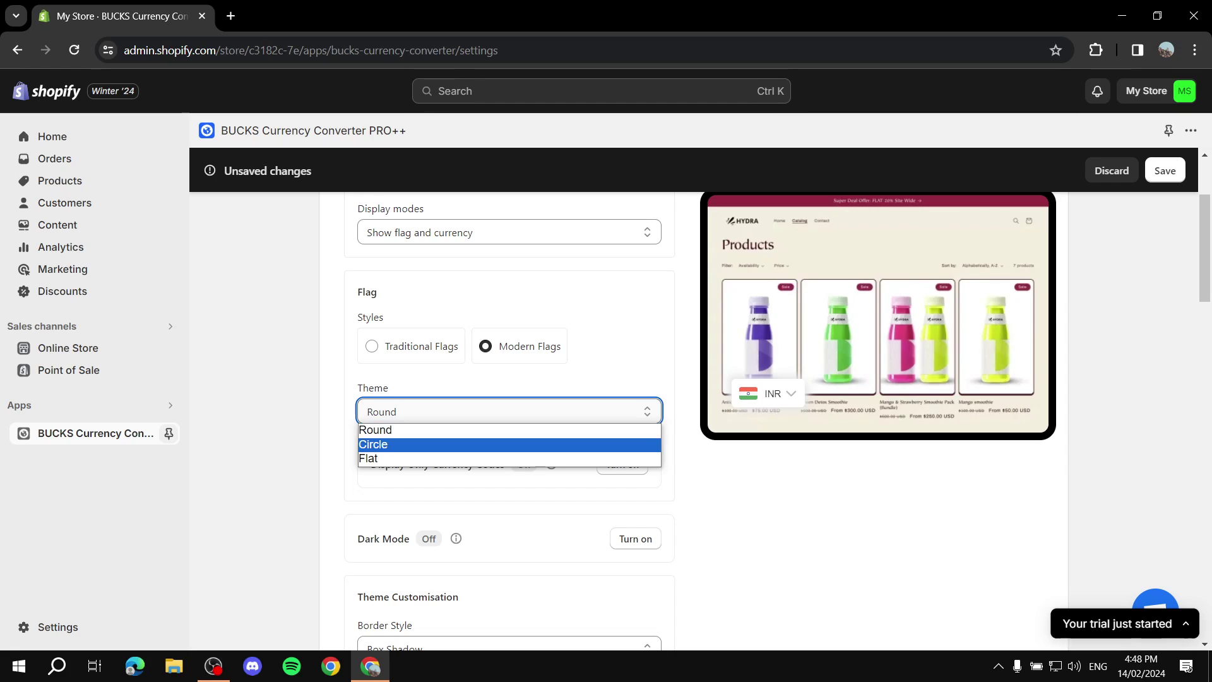
click(378, 457)
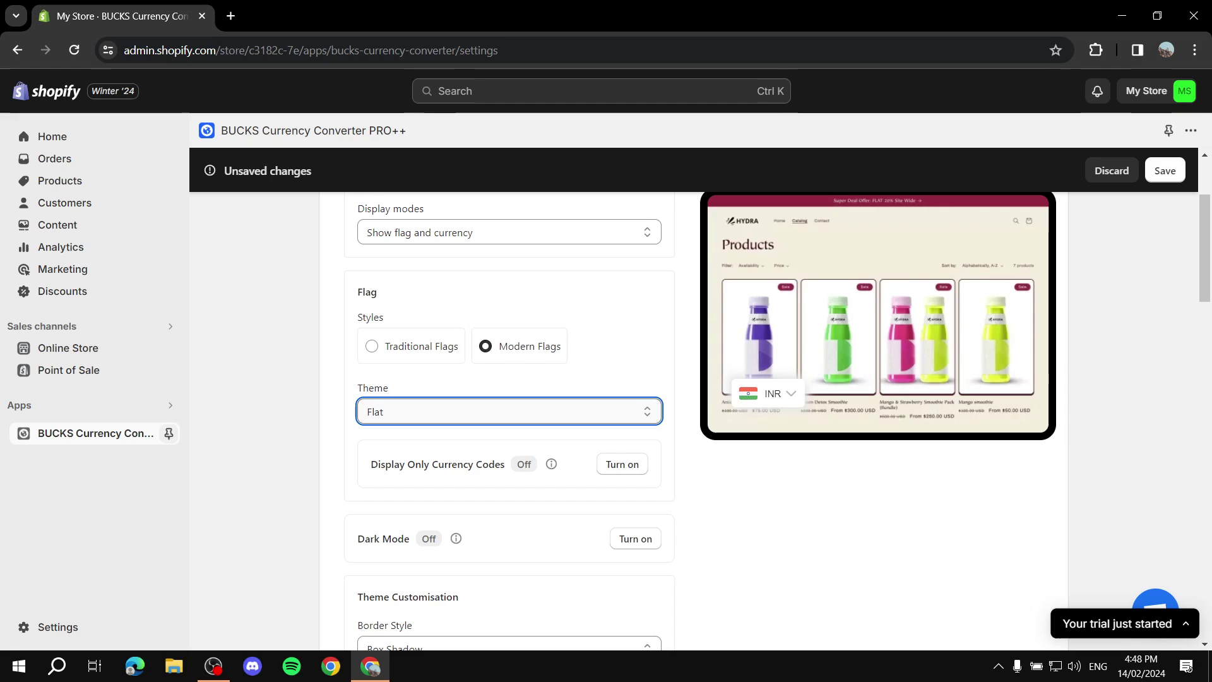
click(371, 346)
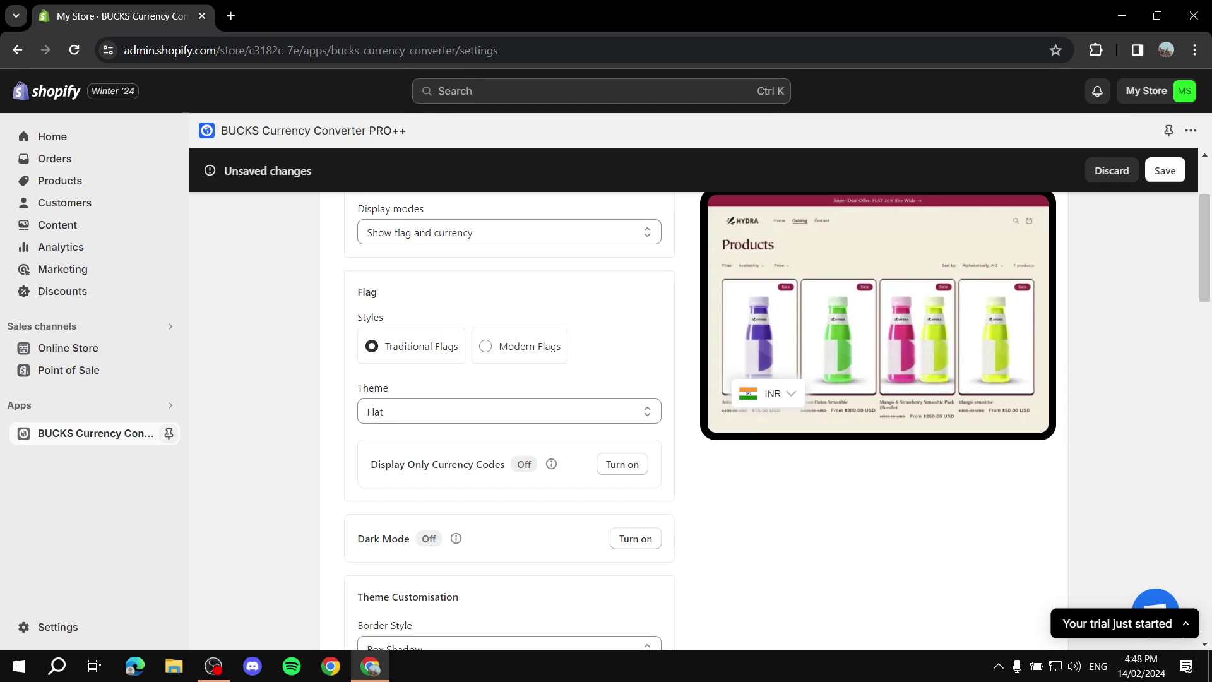
Step: Set the currency box's background color to black #000000FF, text color to white #FFFFFFFF and mouseover color to grey #949494FF
scroll(509, 417, down, 5)
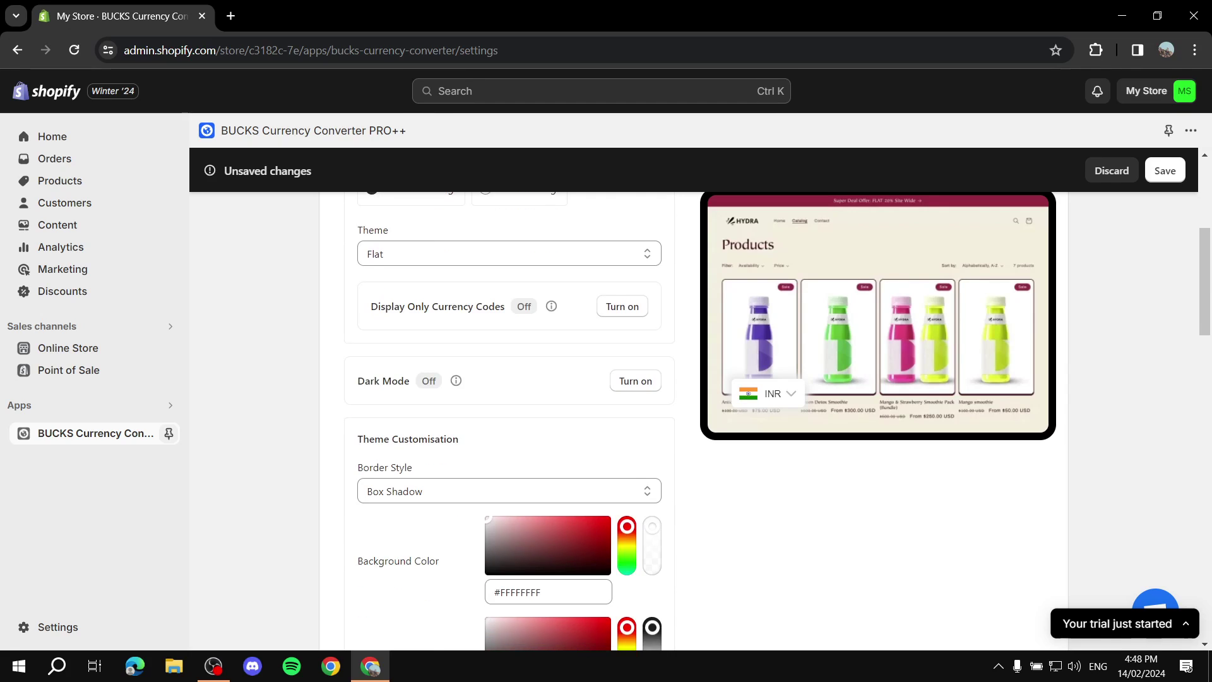
drag(487, 363, 486, 415)
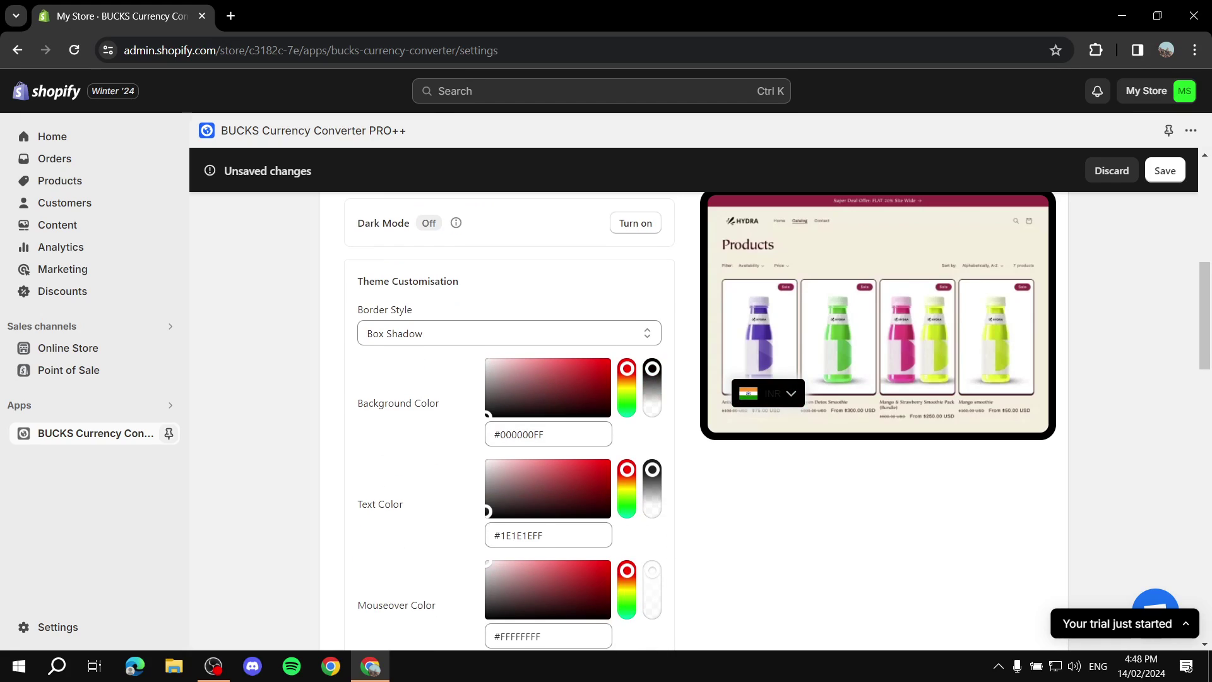
drag(486, 511, 485, 461)
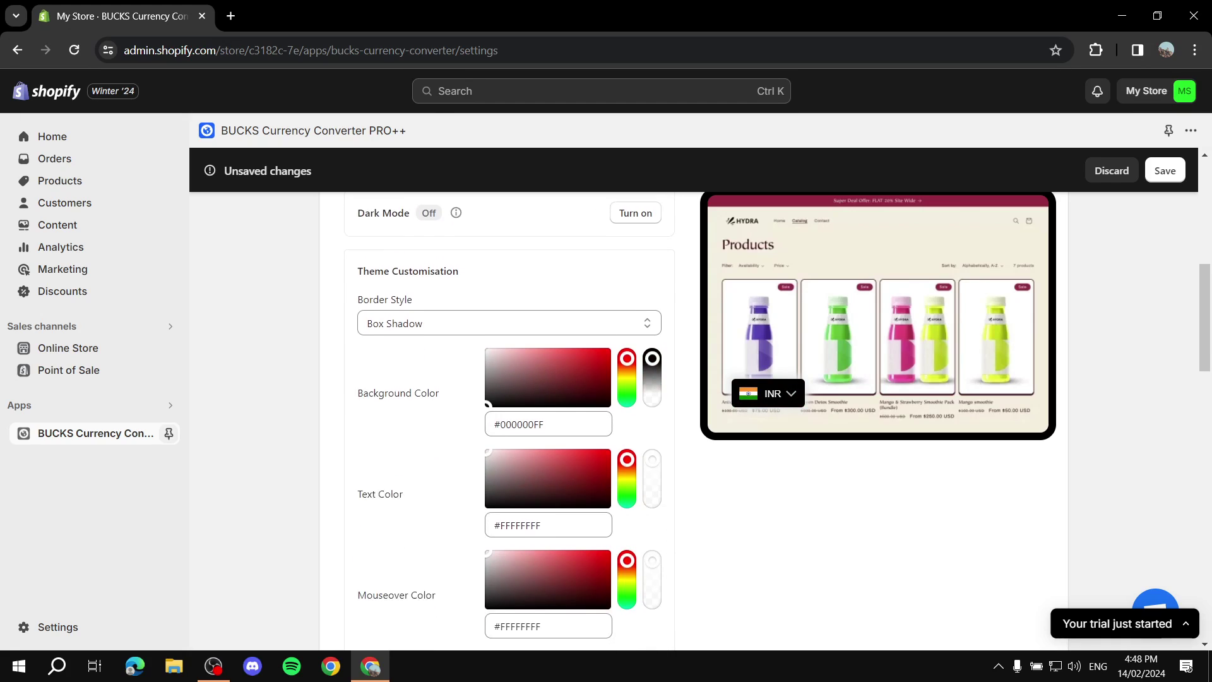
scroll(509, 417, down, 2)
scroll(509, 416, up, 4)
scroll(508, 416, down, 4)
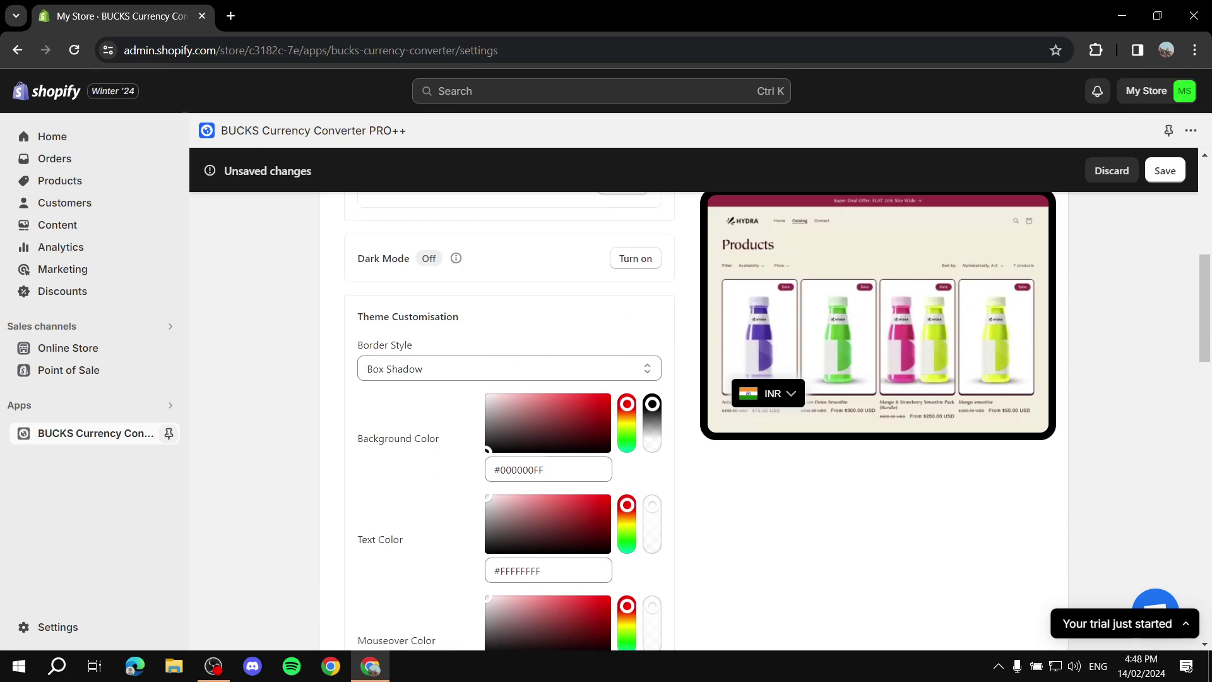
drag(527, 427, 488, 428)
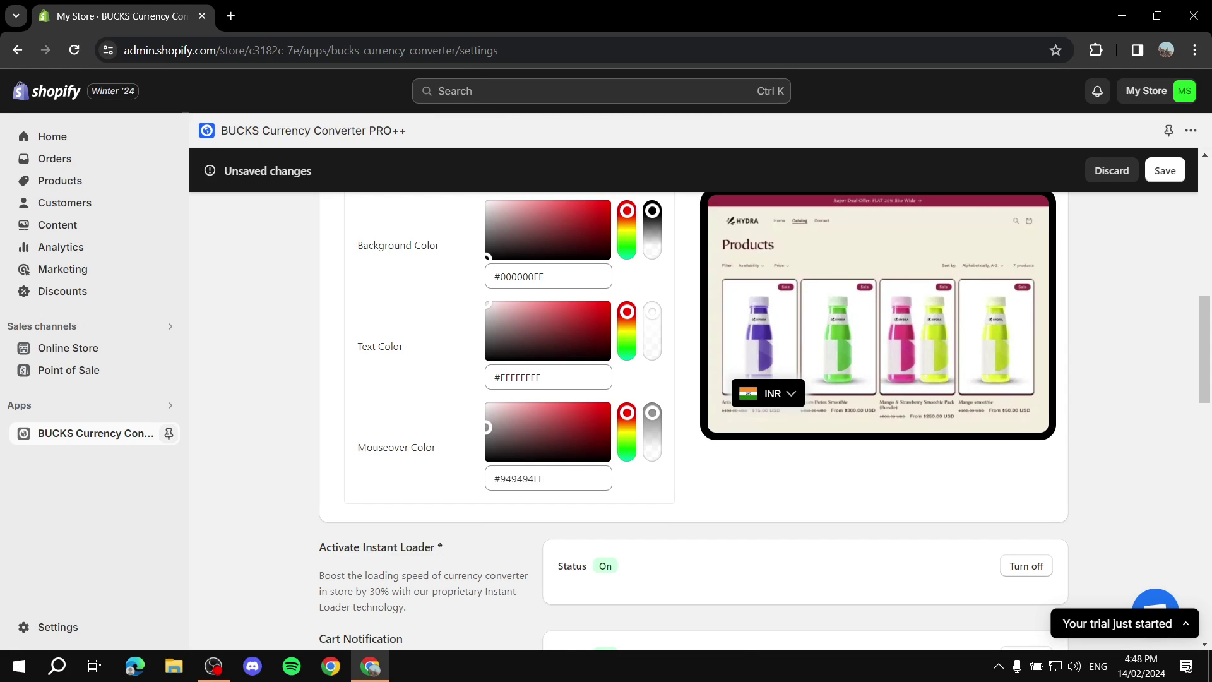
Step: Test the restyled currency selector in the preview by choosing Canadian Dollar (CAD), and open the Display settings
scroll(509, 416, down, 2)
scroll(509, 416, up, 6)
click(791, 394)
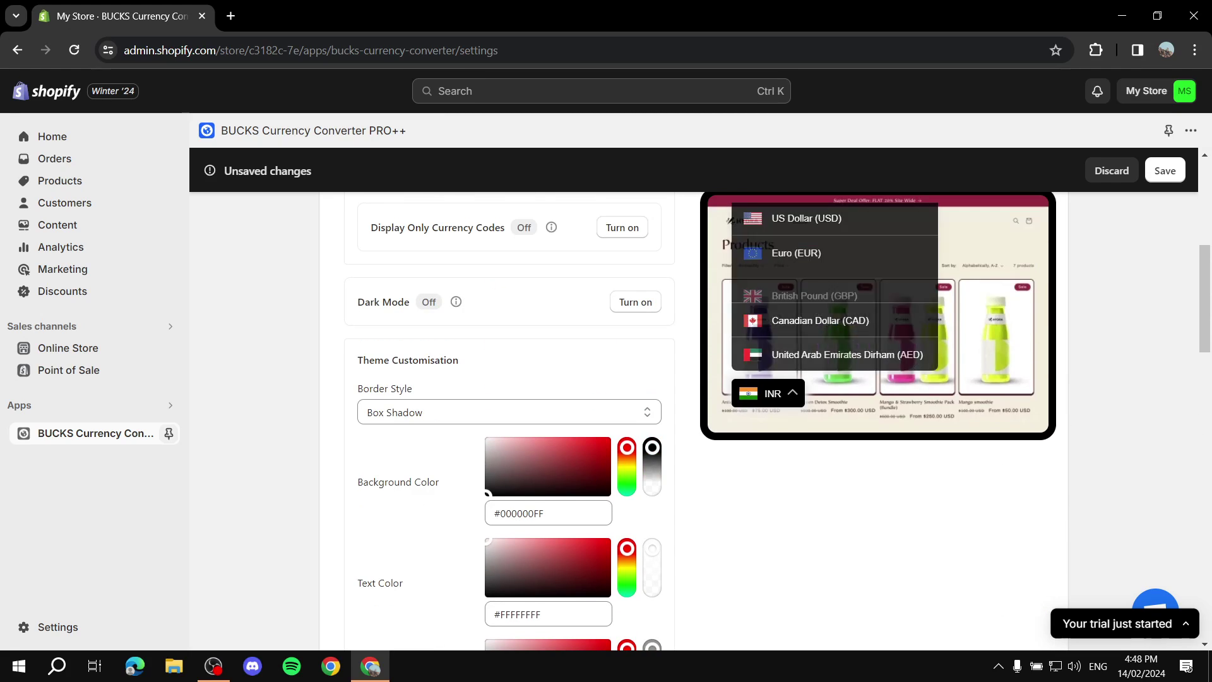
click(823, 316)
scroll(508, 417, up, 5)
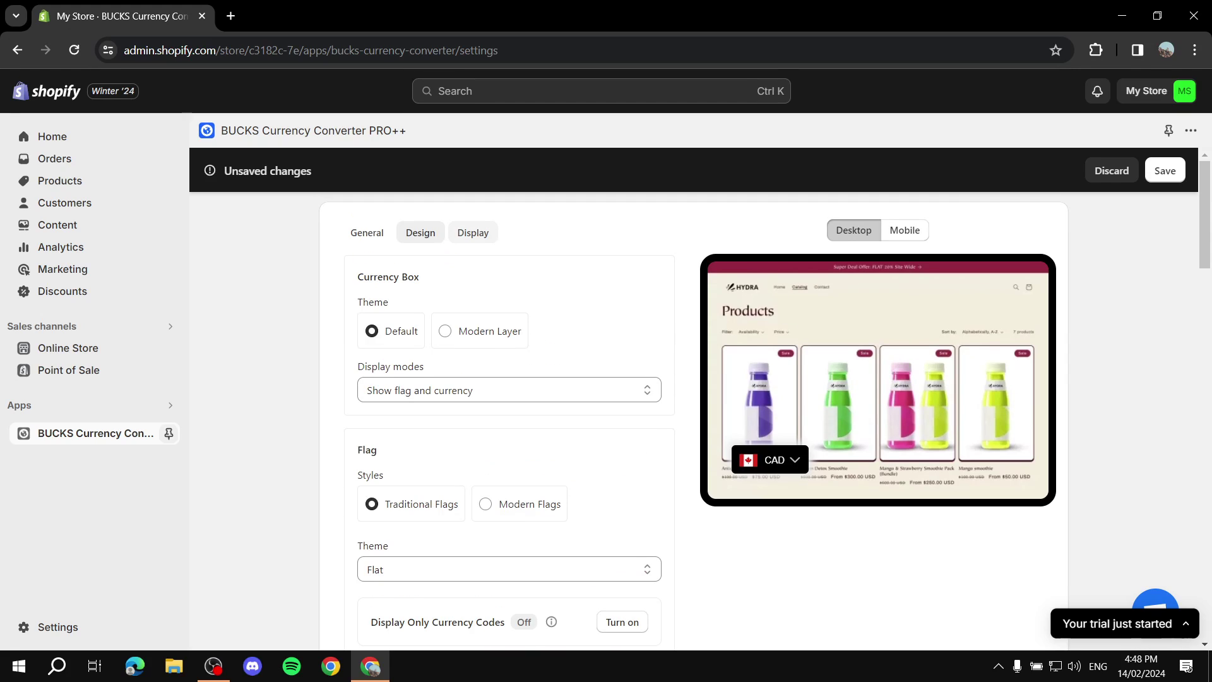
click(473, 233)
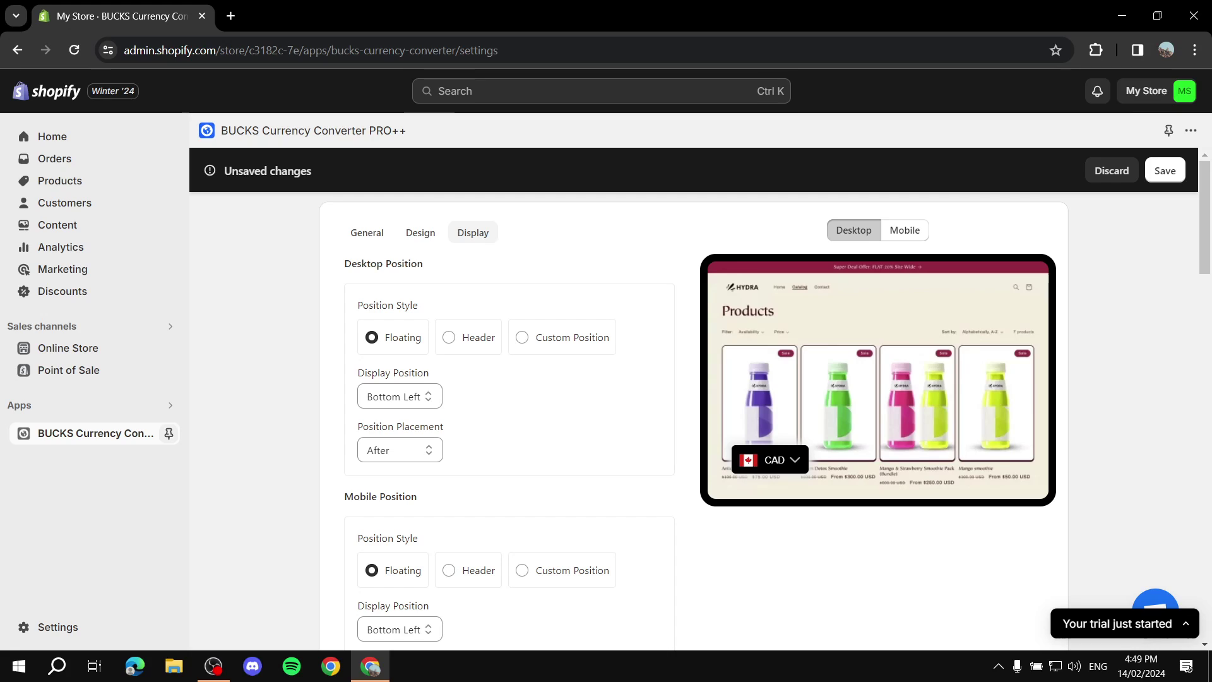
Step: Review the Display settings for desktop and mobile position, dropdown placement and the currency selector box, plus the Instant Loader and Cart Notification sections
scroll(693, 417, down, 2)
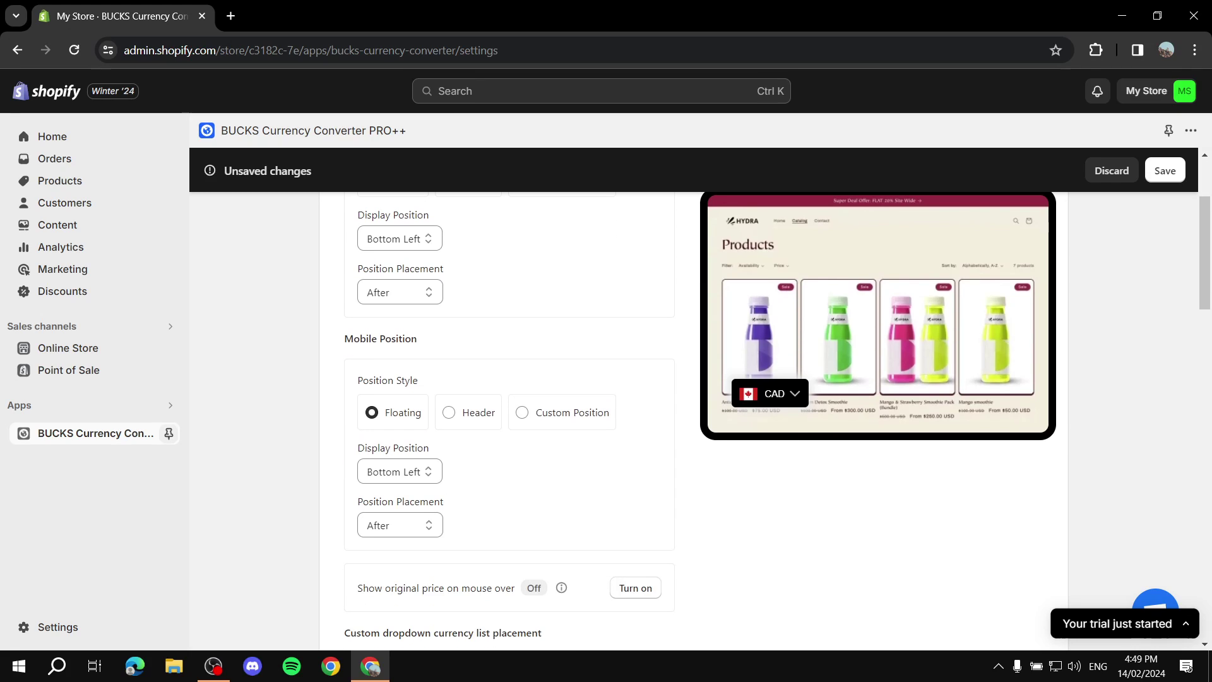
scroll(693, 417, down, 4)
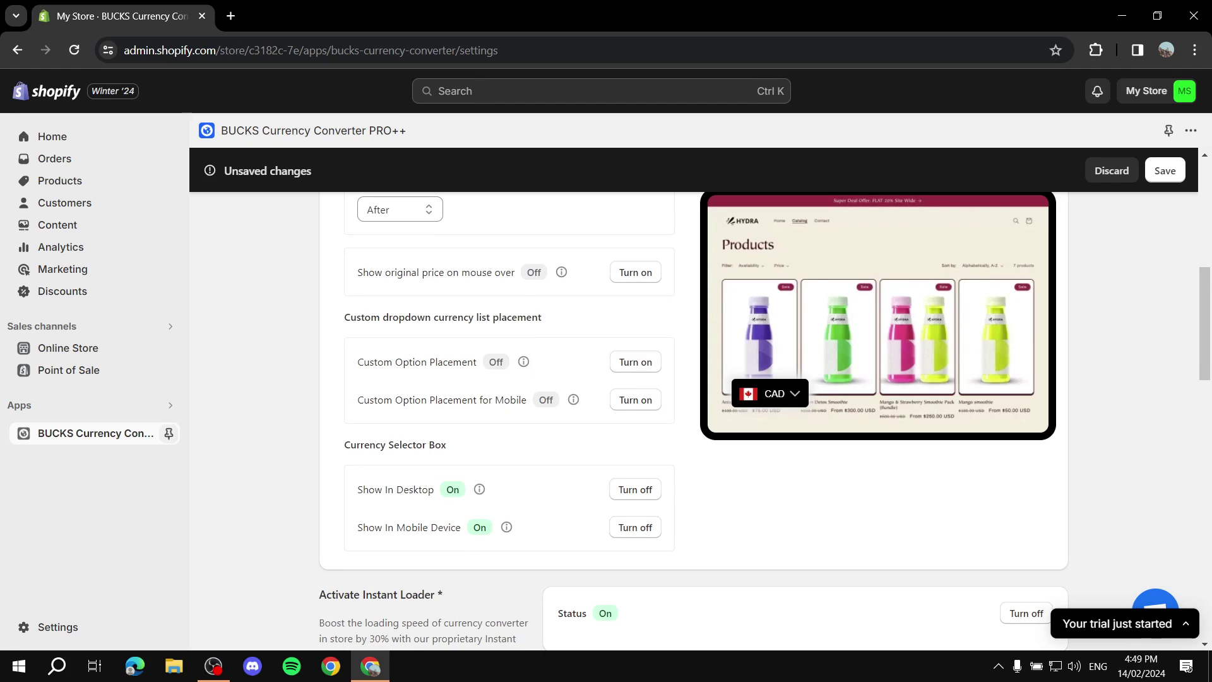
scroll(693, 417, down, 3)
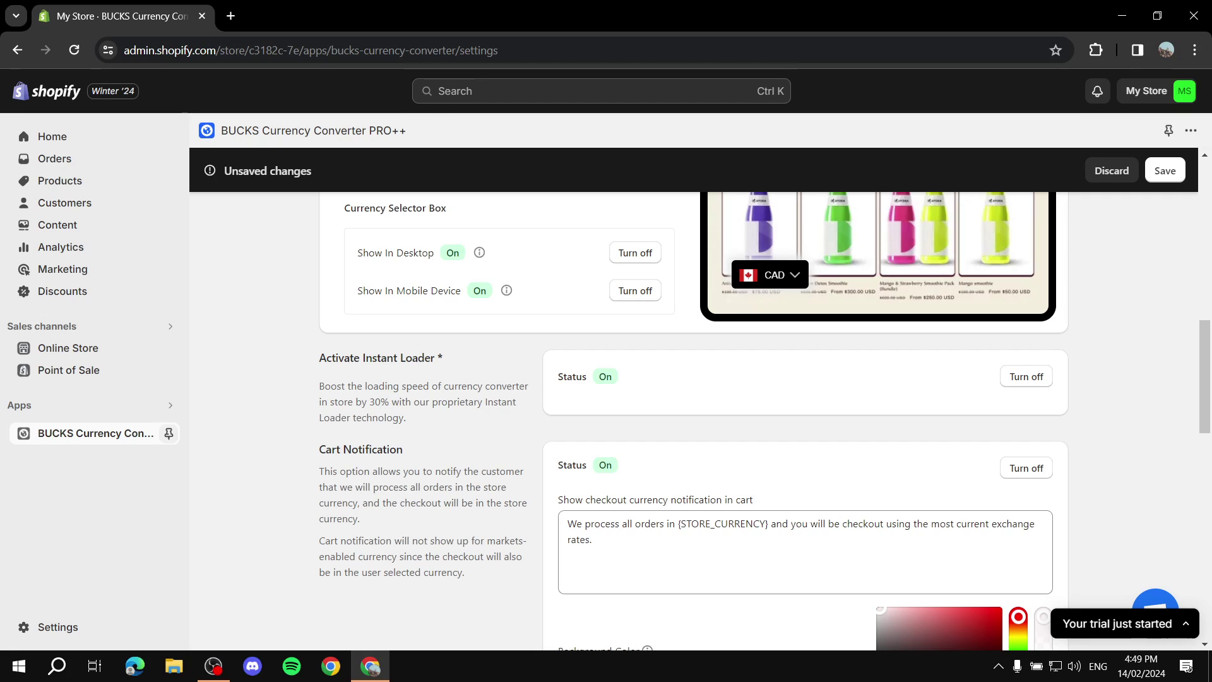
scroll(693, 417, up, 5)
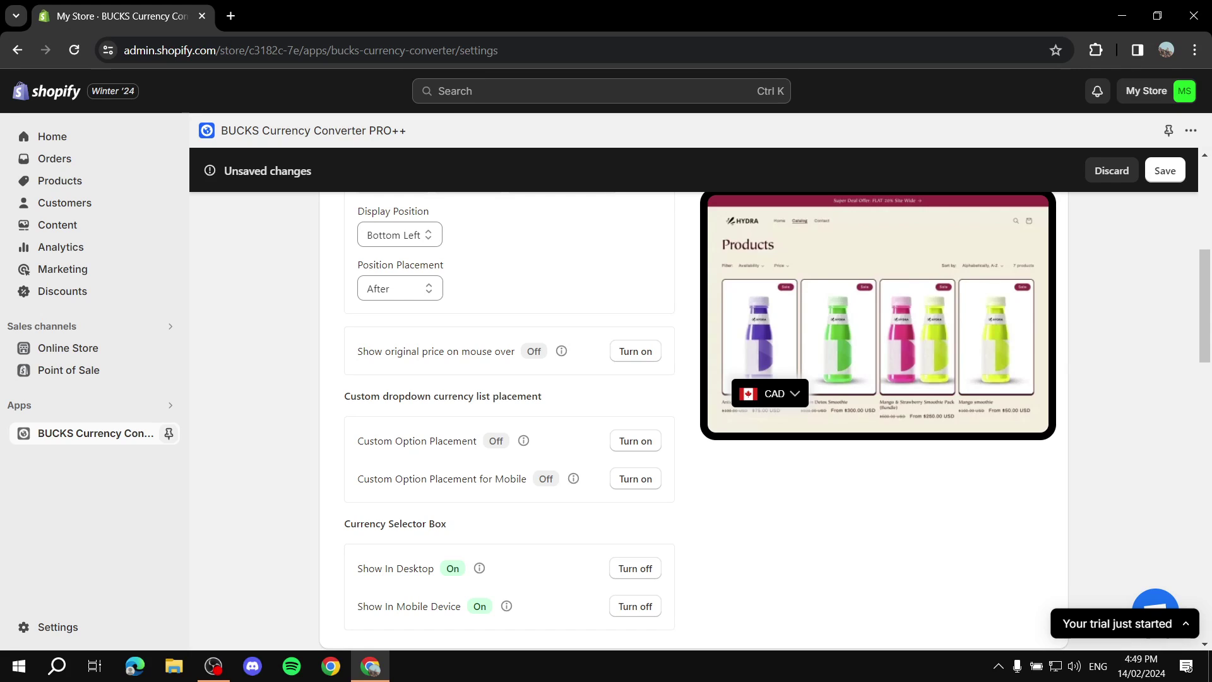
scroll(693, 416, up, 3)
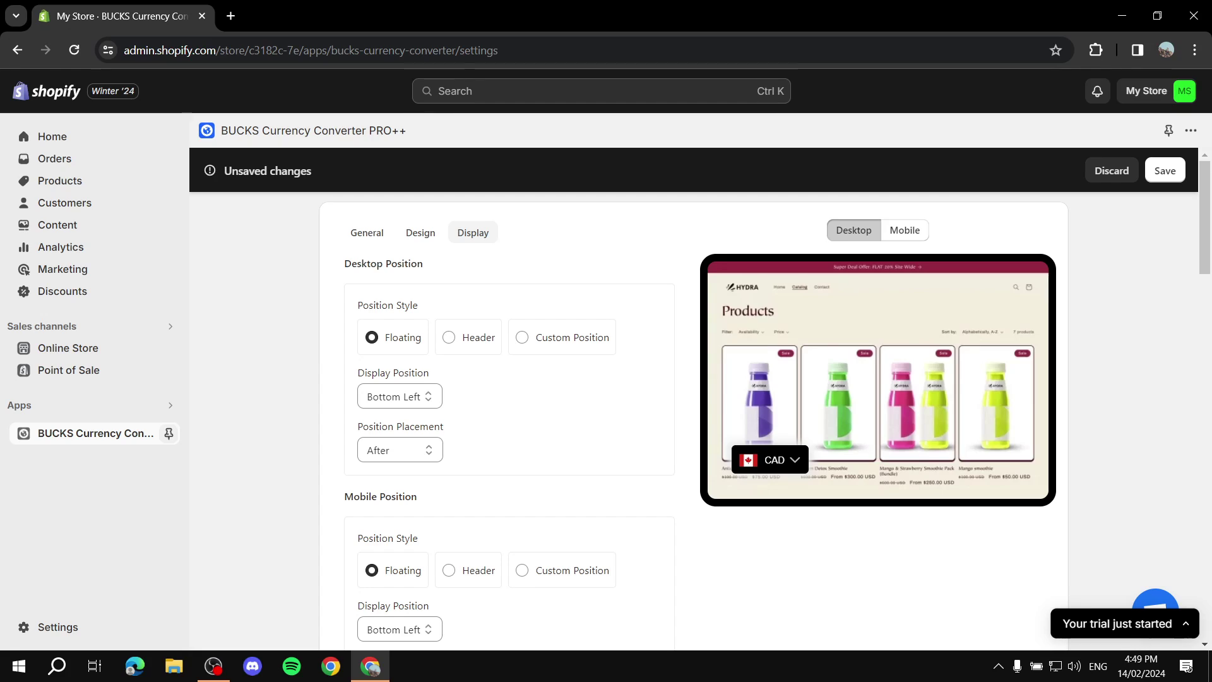
Step: Check the Location-Based Currency option in the General settings and save the currency converter's changes
click(367, 233)
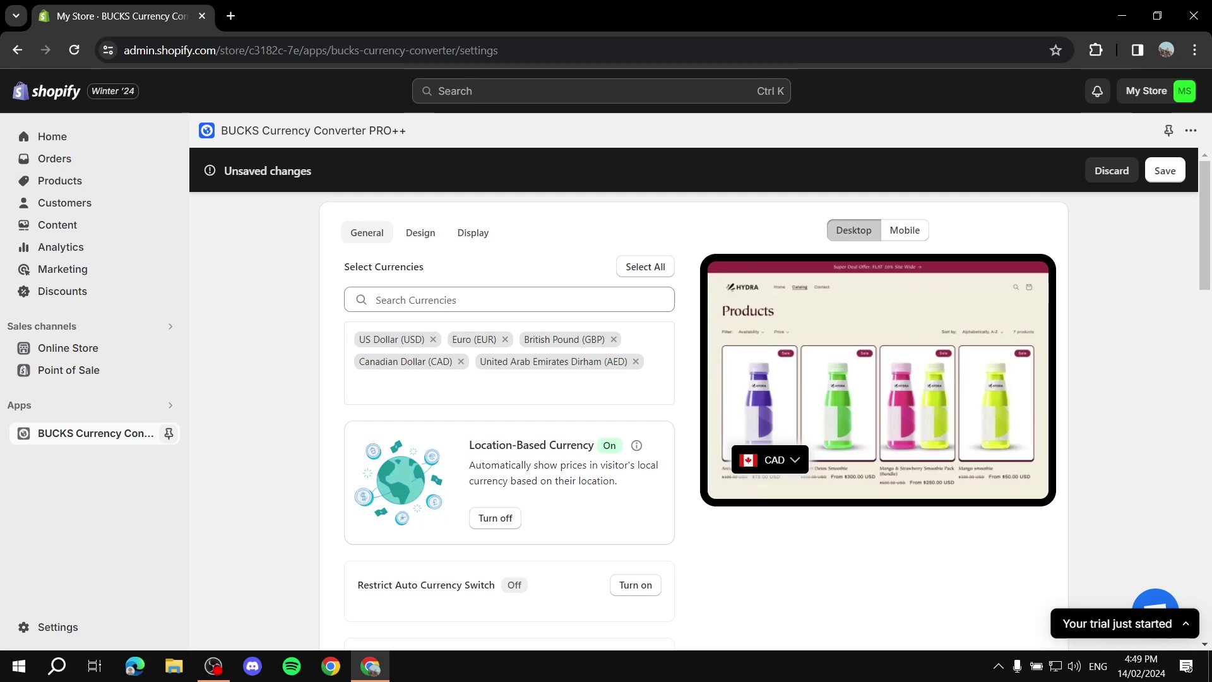
drag(469, 445, 611, 445)
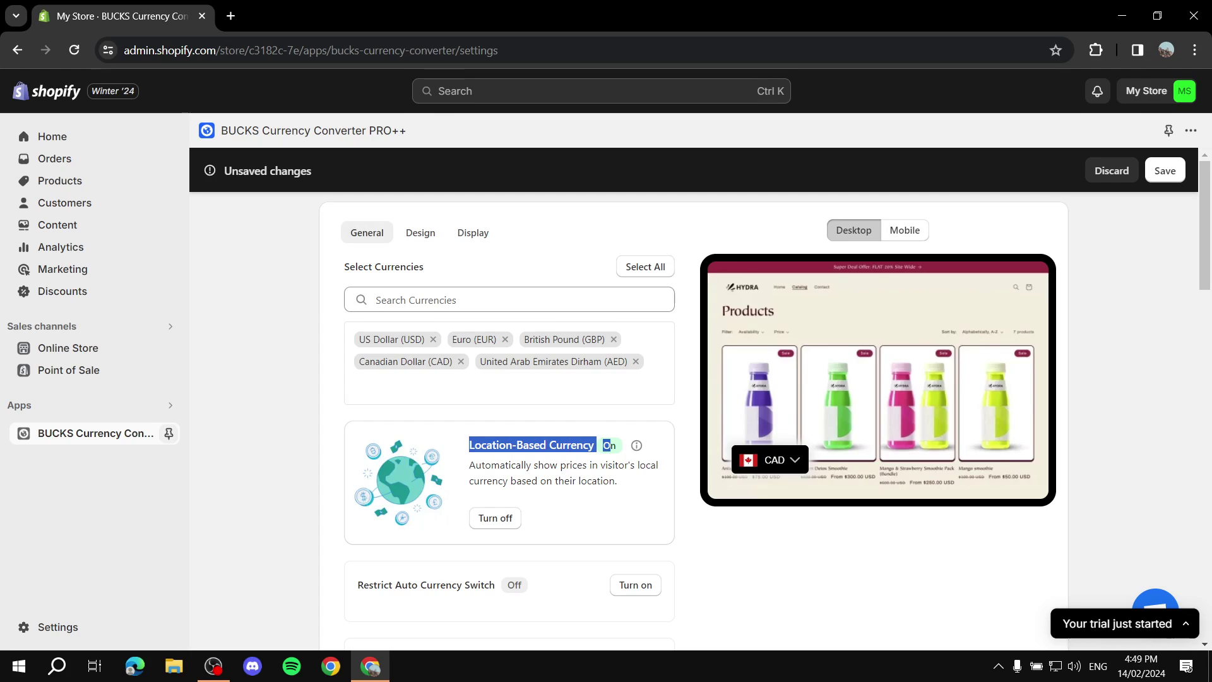
click(611, 446)
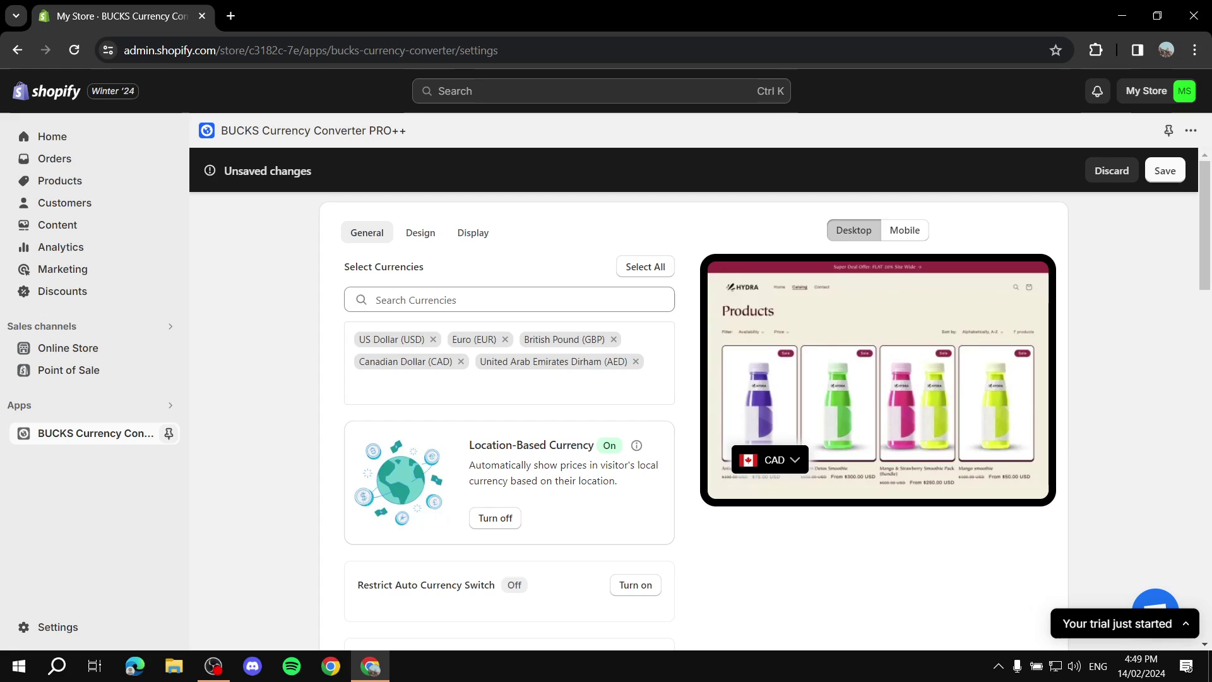
click(1164, 169)
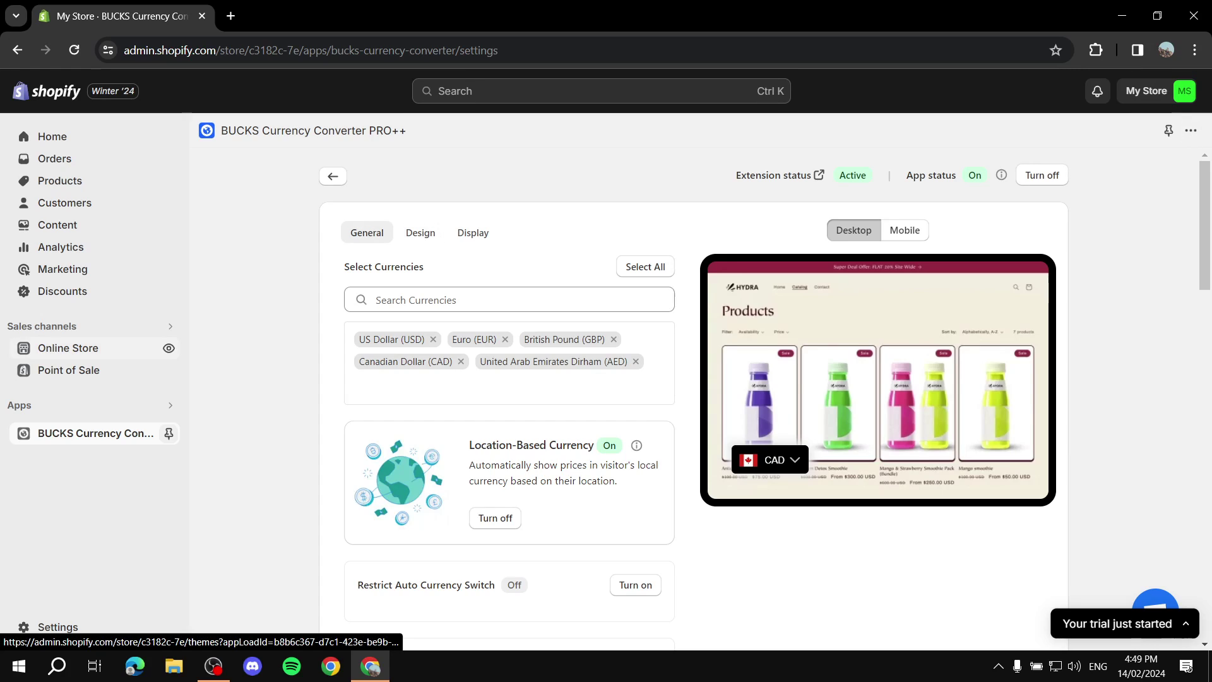
Step: View the live online store down to the featured products and dismiss the admin bar covering the currency selector
click(168, 348)
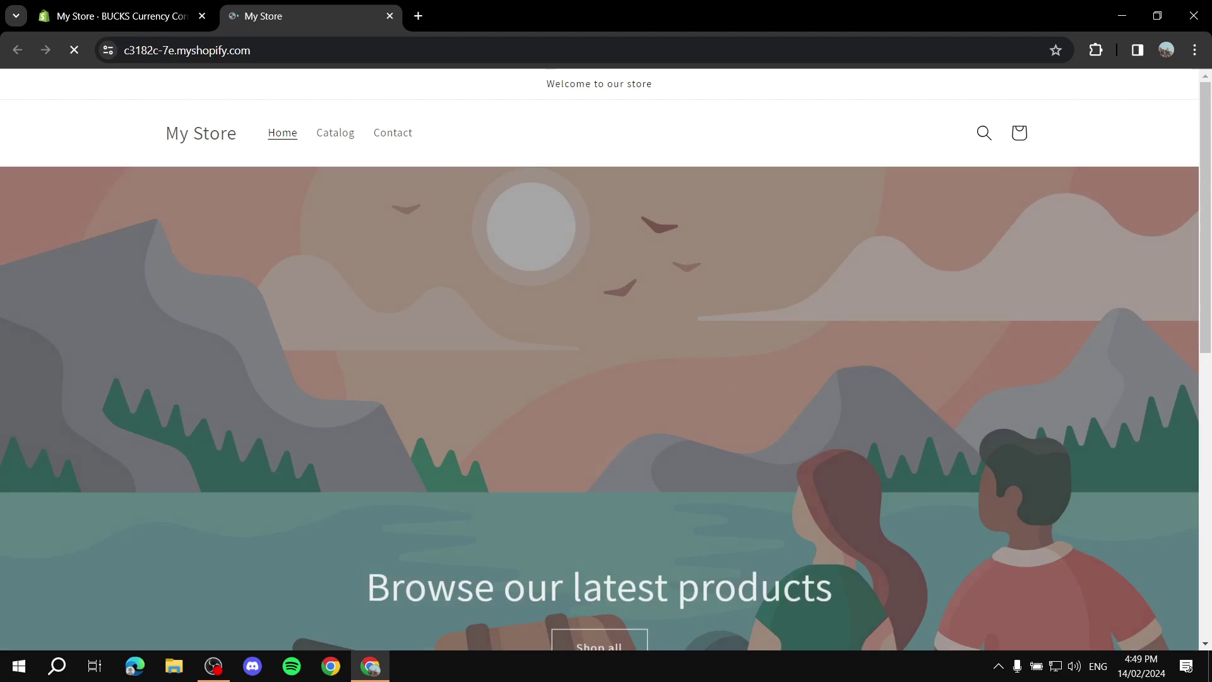
scroll(600, 340, down, 4)
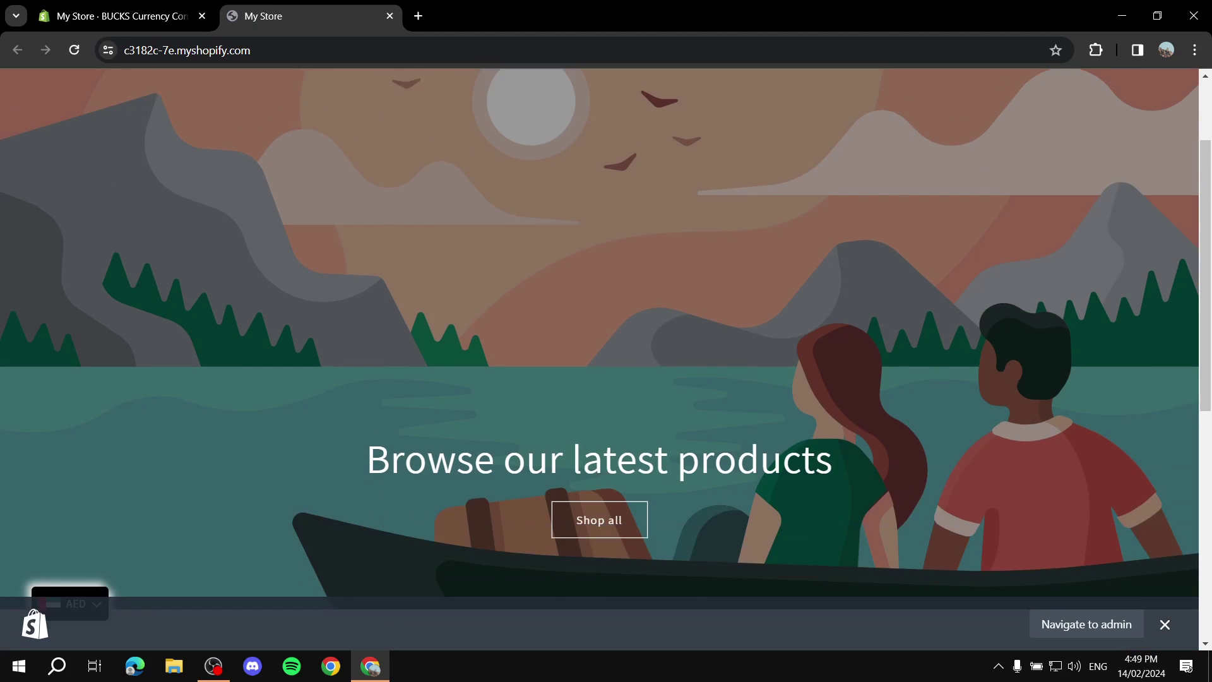
click(1164, 624)
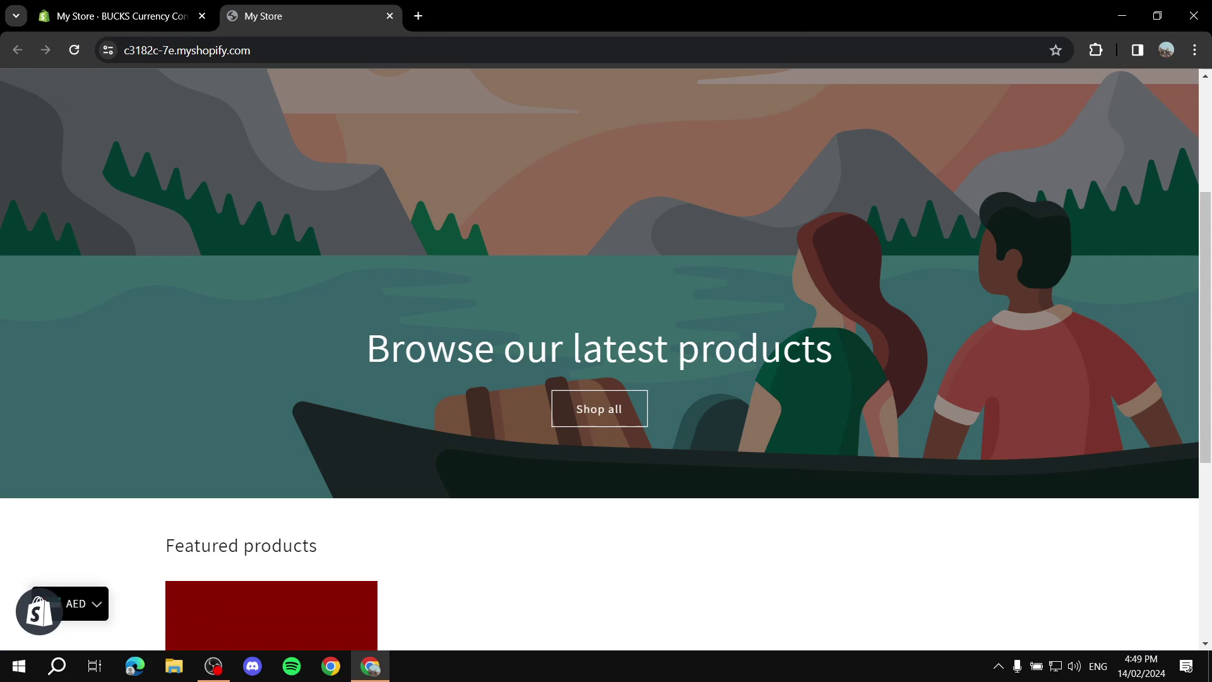
scroll(600, 341, down, 3)
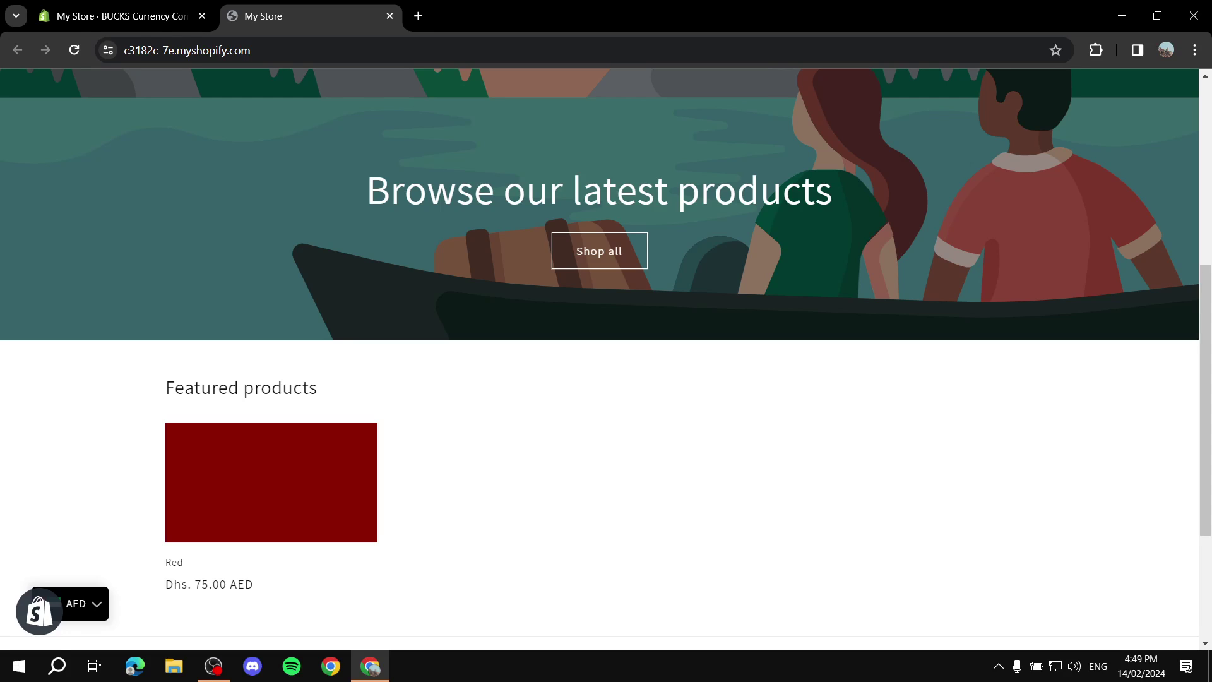
click(38, 611)
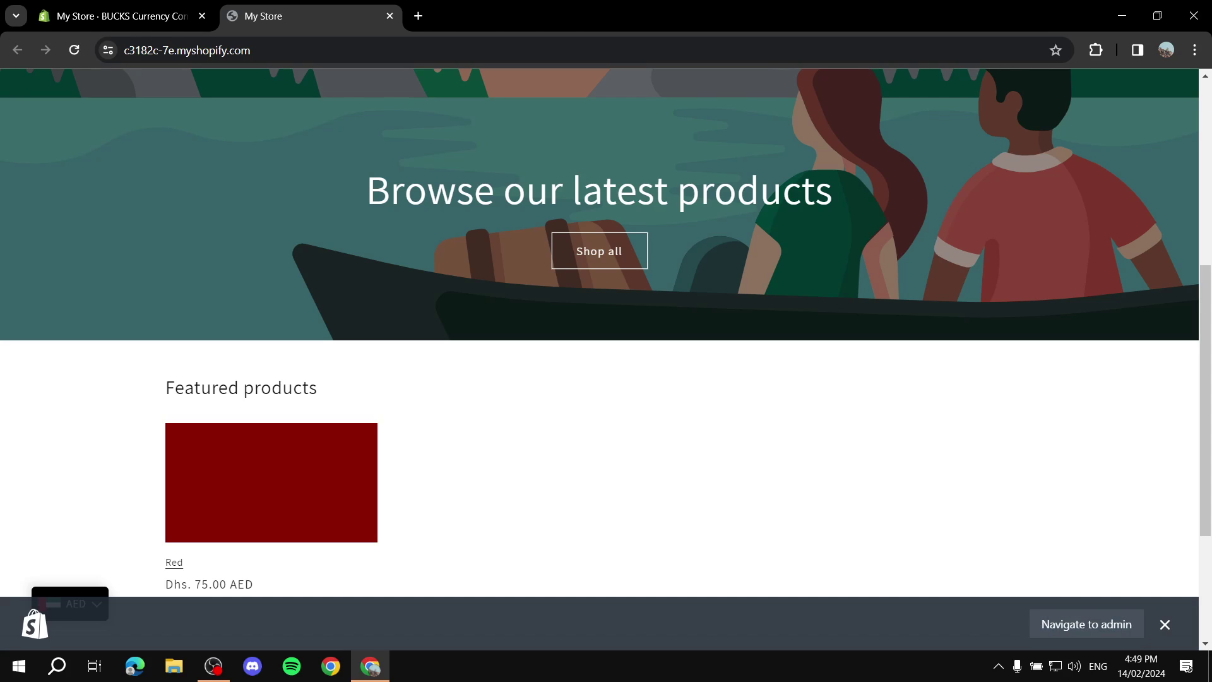
scroll(600, 341, down, 3)
click(1164, 624)
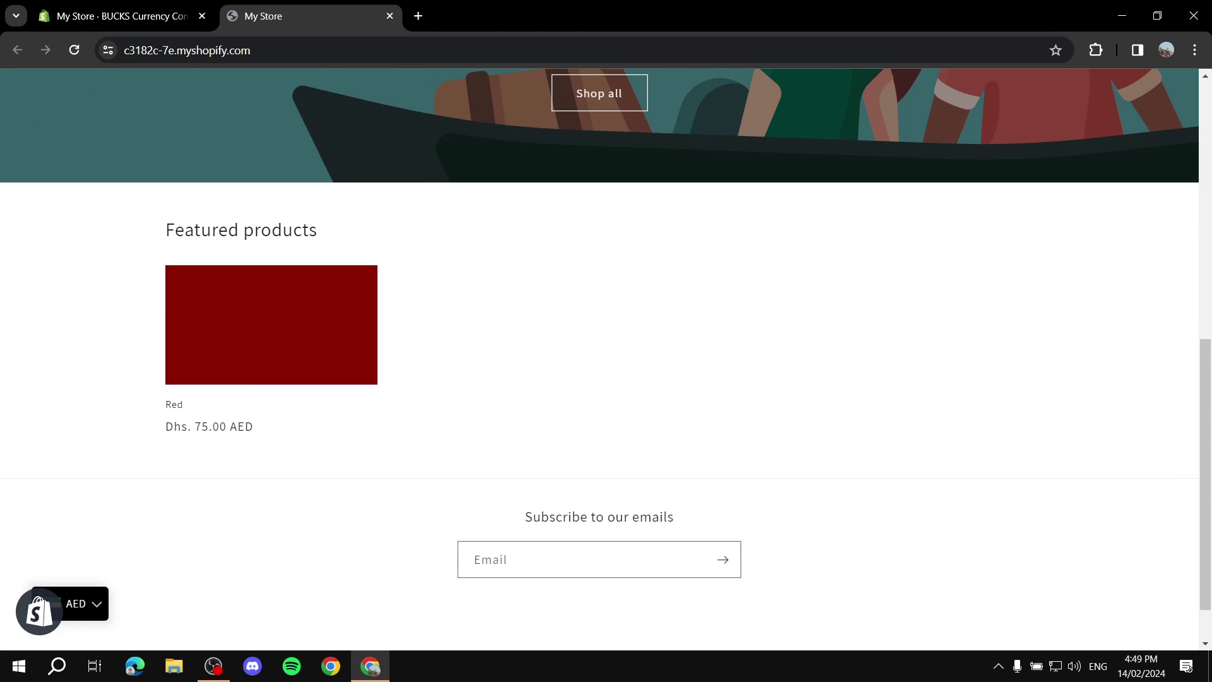
Step: Expand the currency selector on the store's home page and look through its list of currencies
click(76, 603)
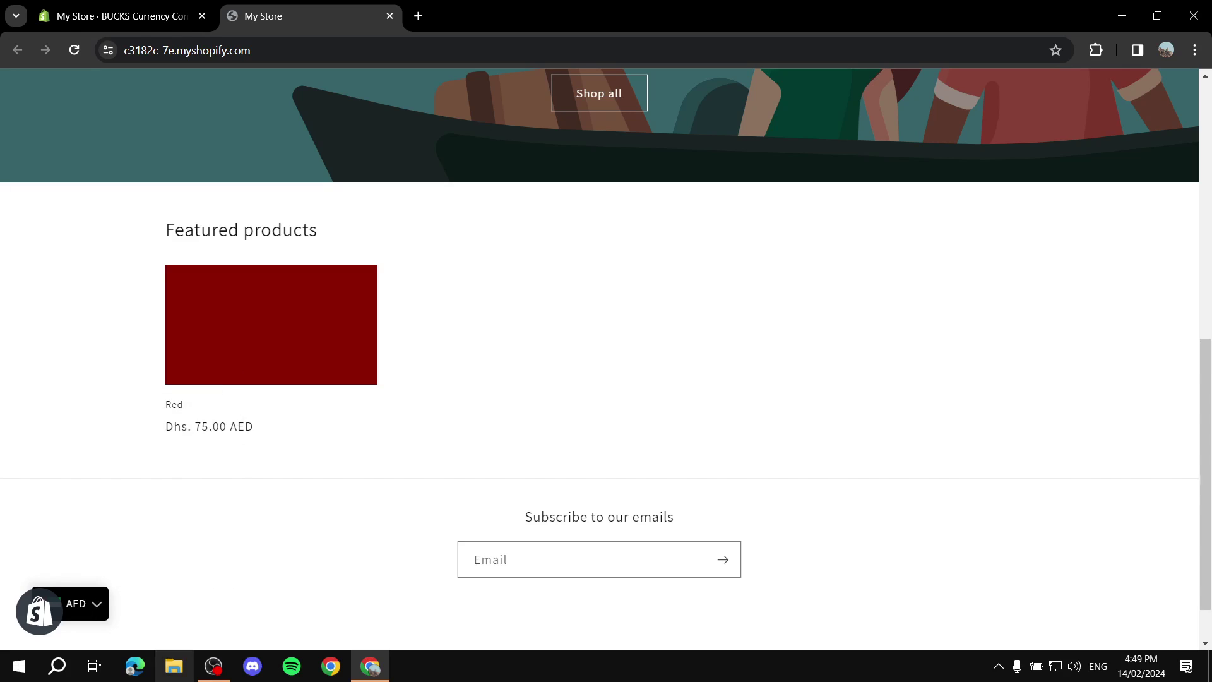
scroll(599, 359, up, 9)
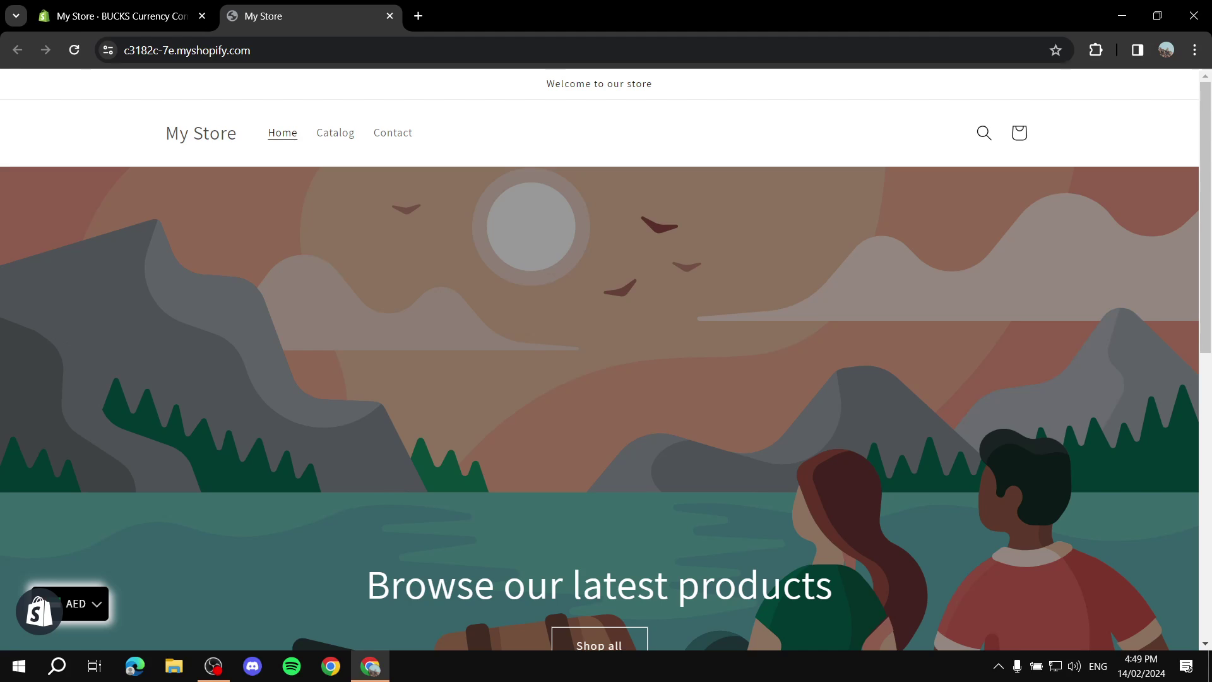
click(76, 604)
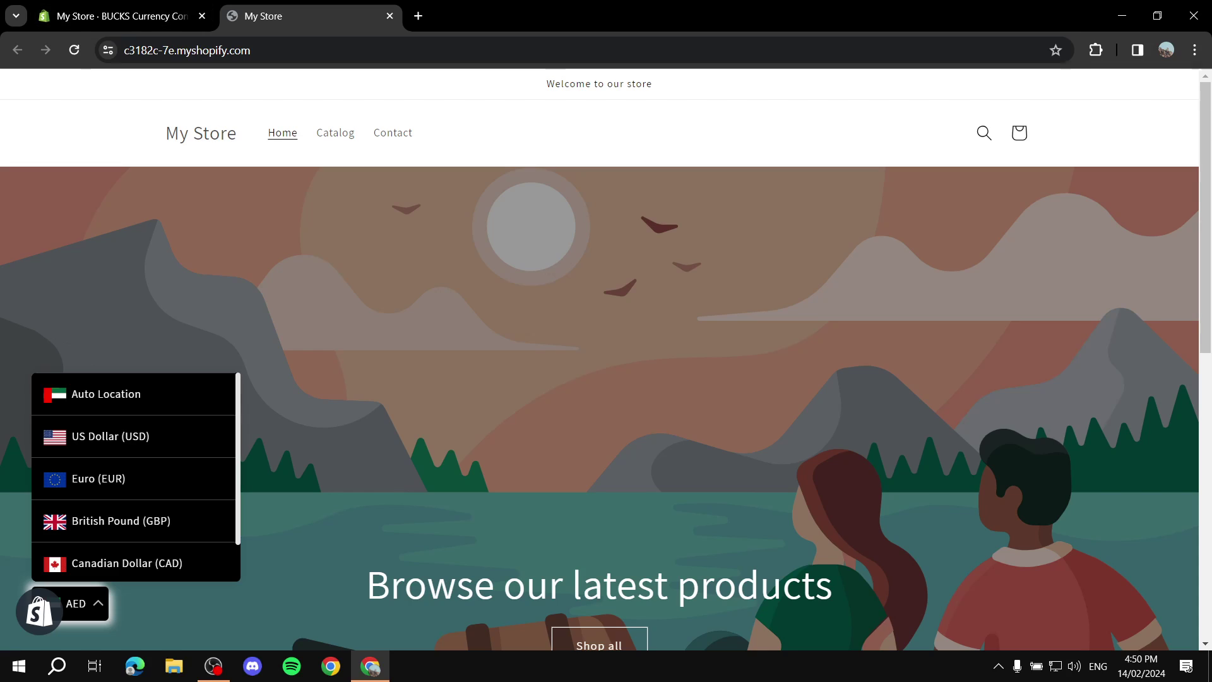
scroll(135, 478, down, 1)
scroll(135, 477, up, 1)
scroll(135, 476, down, 1)
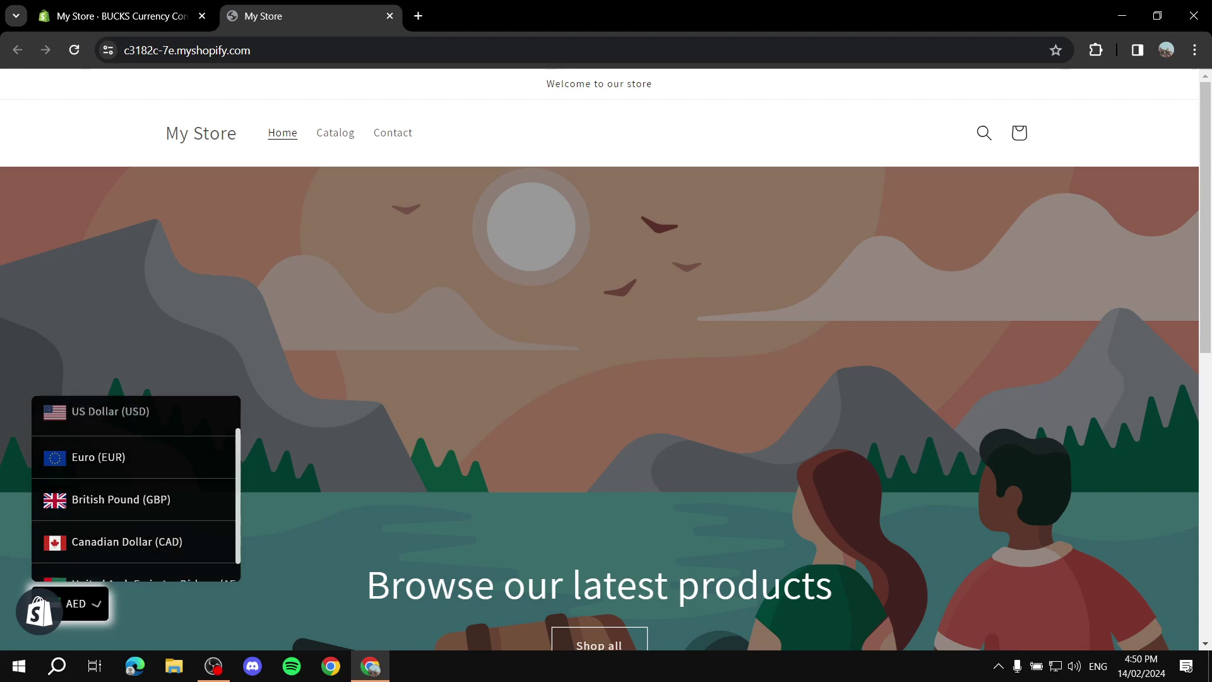
Step: Open the Red product from the store's catalog and switch the displayed currency to US Dollar (USD) to check its price
click(335, 133)
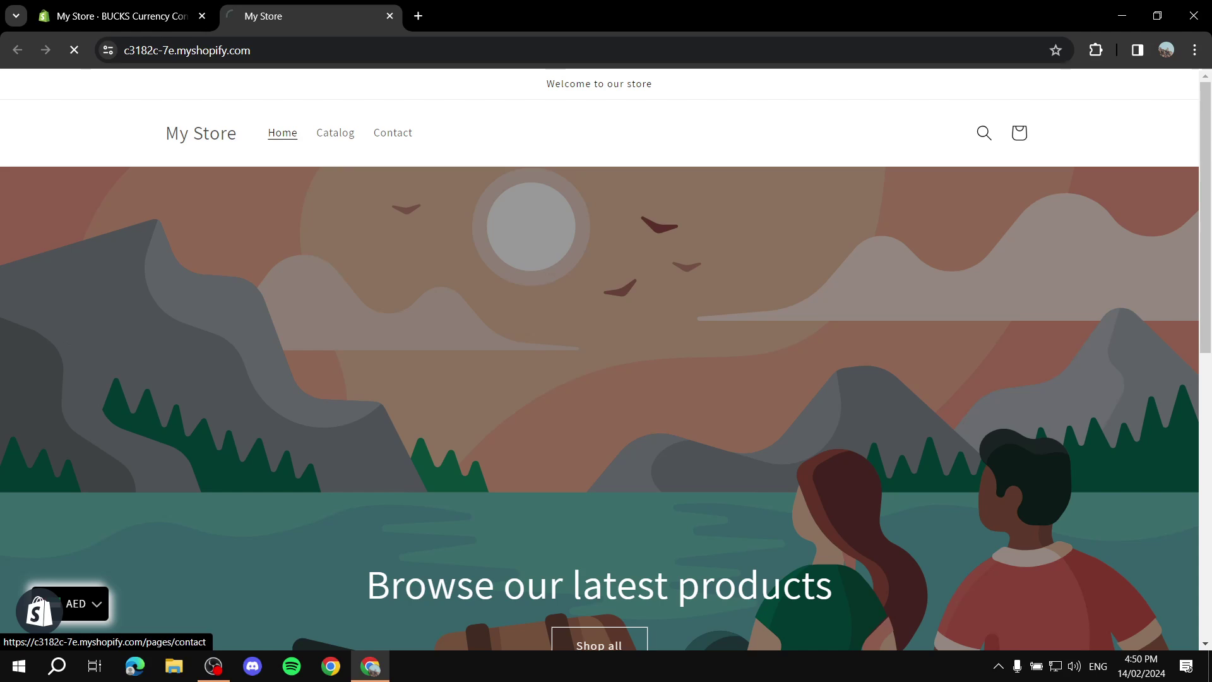
scroll(174, 383, down, 1)
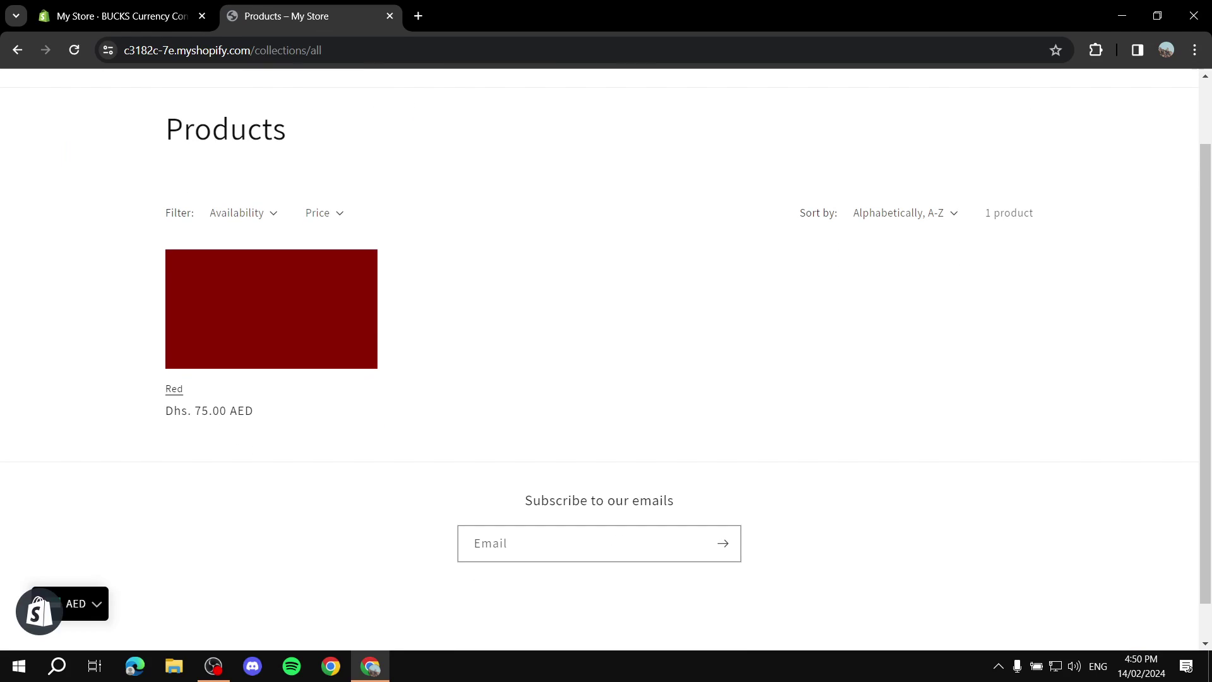
click(175, 383)
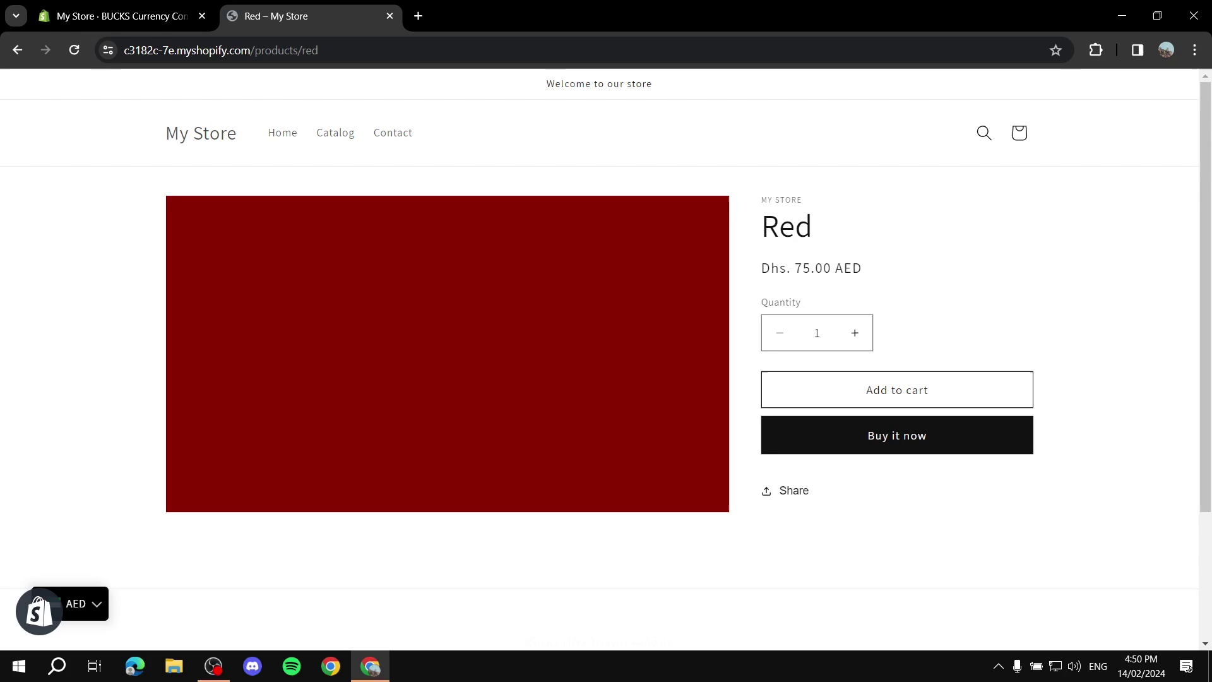
click(75, 604)
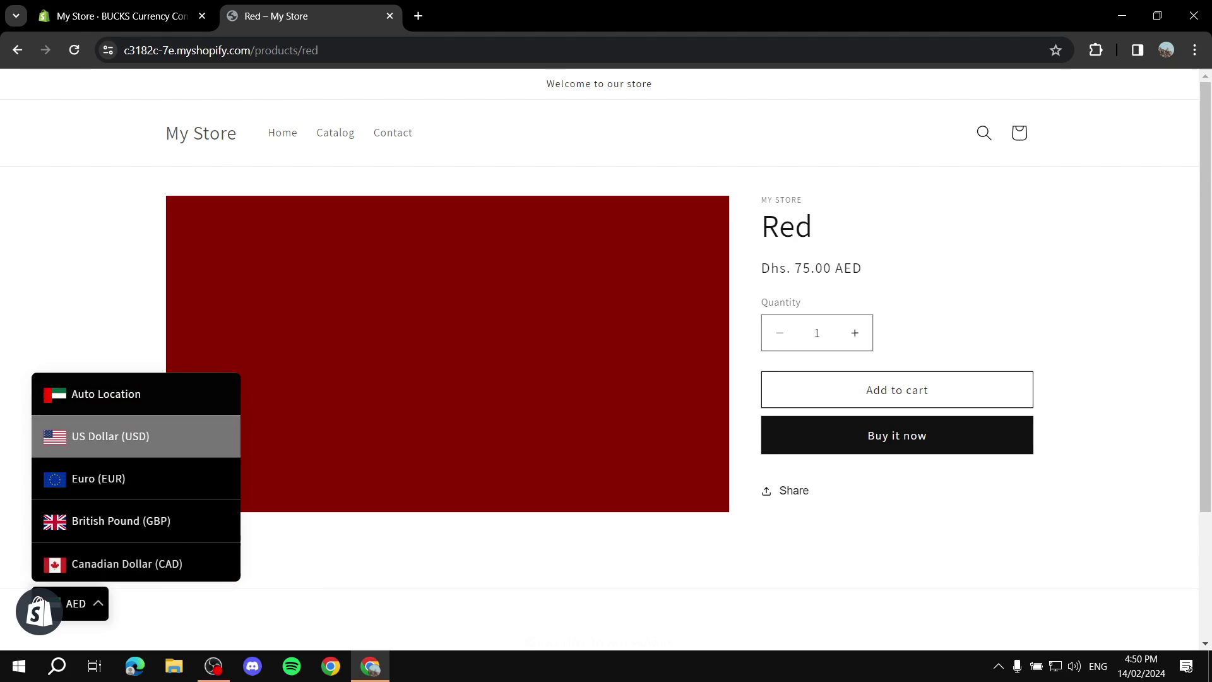
click(111, 436)
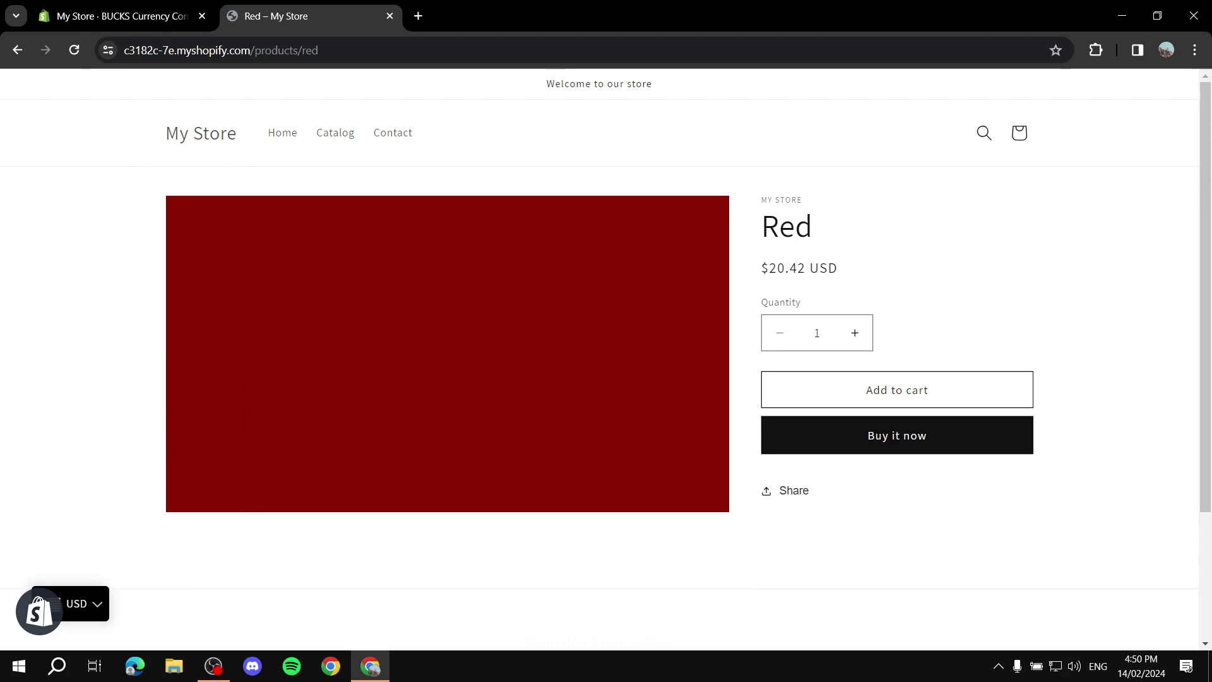
triple_click(799, 267)
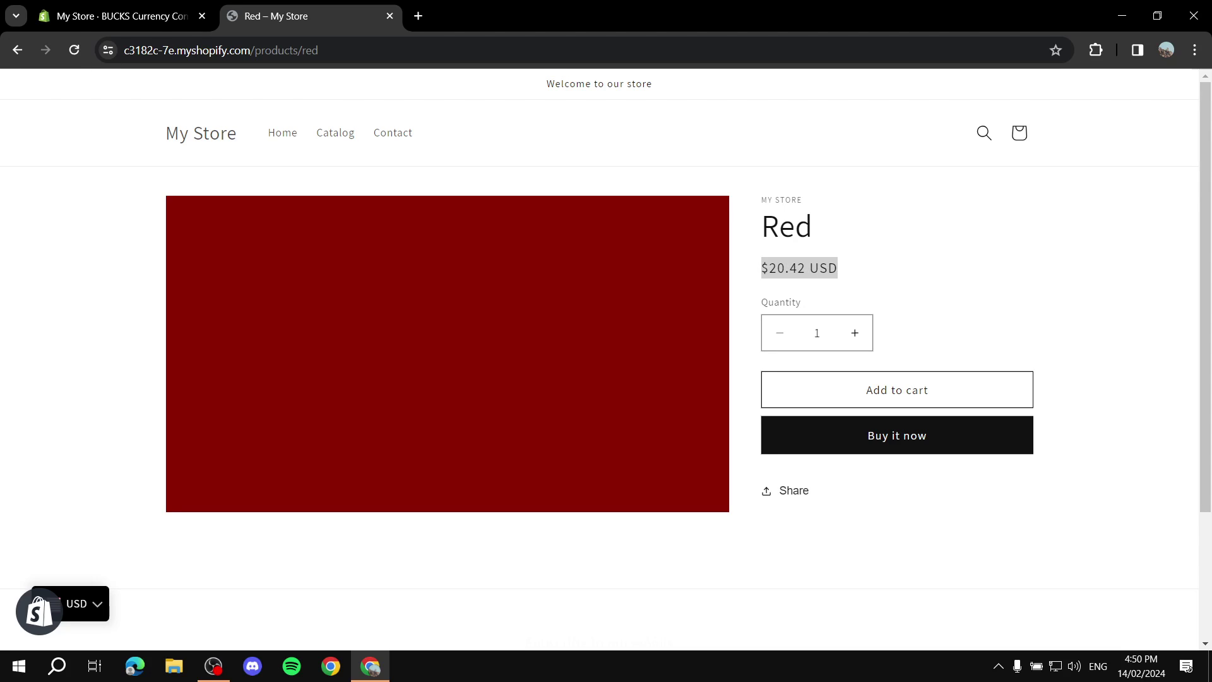